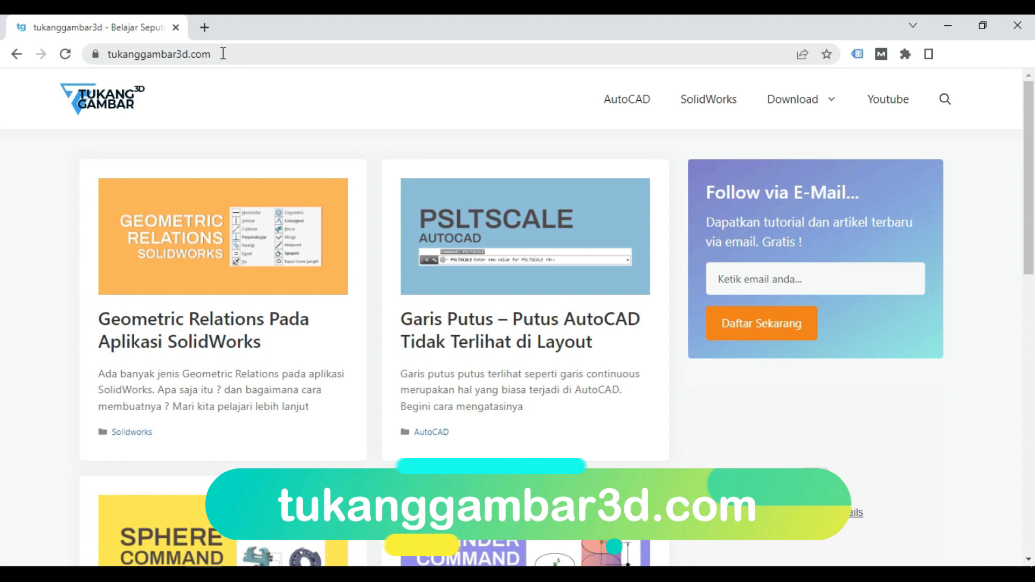
pyautogui.scroll(-1, 411, 185)
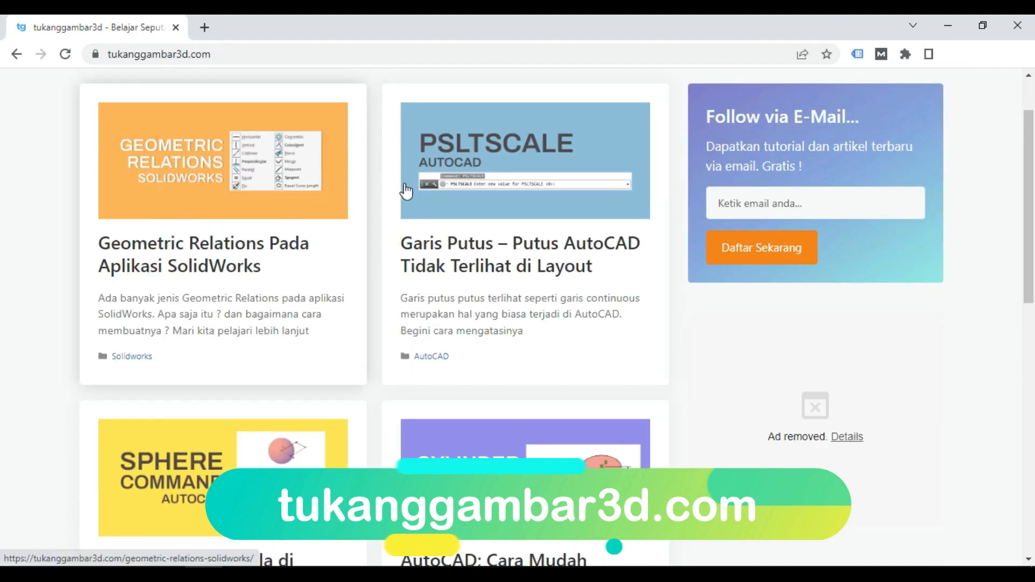
pyautogui.scroll(-2, 412, 188)
pyautogui.scroll(-1, 411, 198)
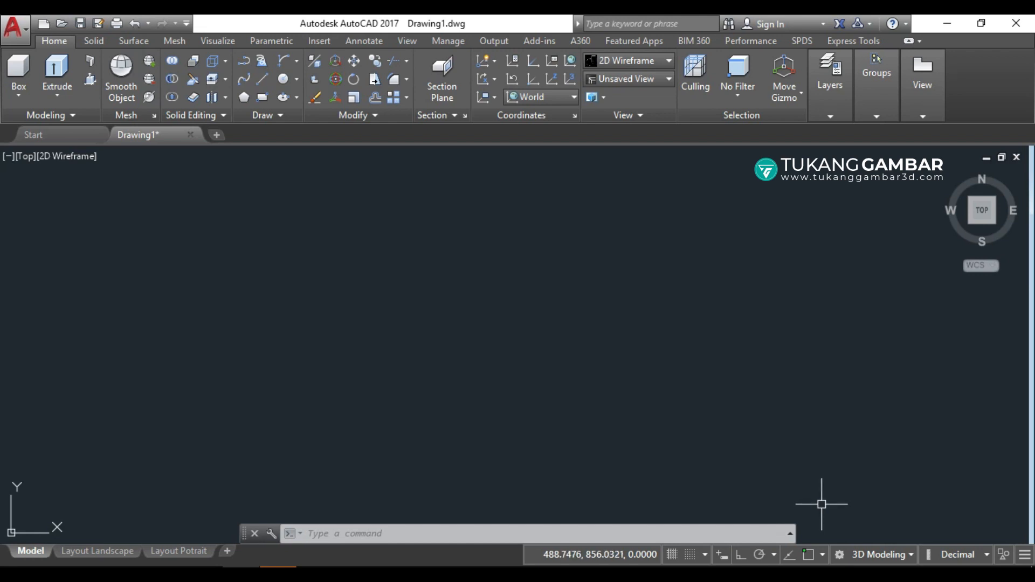
# Step: With Ortho mode off, draw three connected slanted line segments as an open shape
pyautogui.click(741, 556)
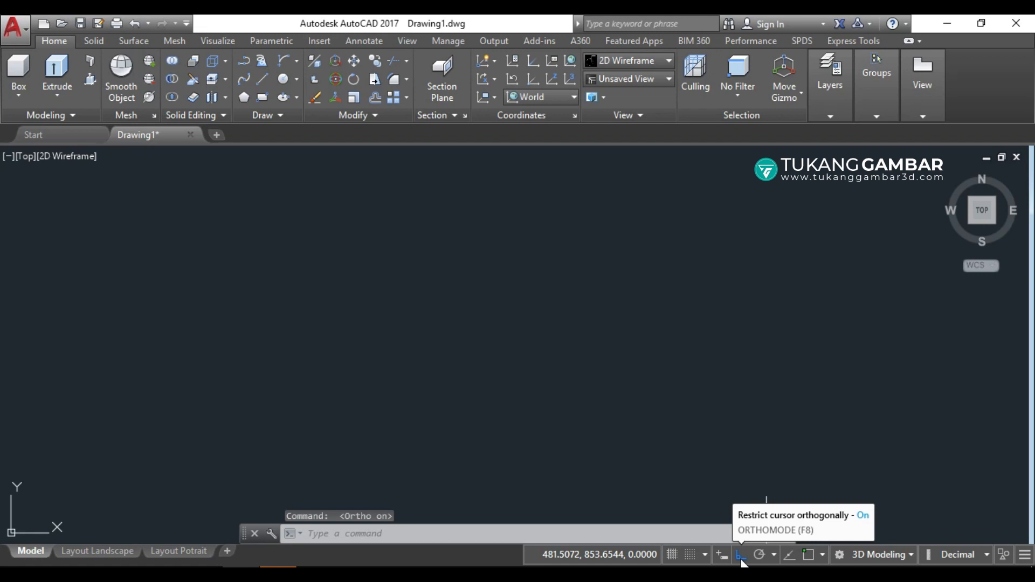
pyautogui.click(741, 556)
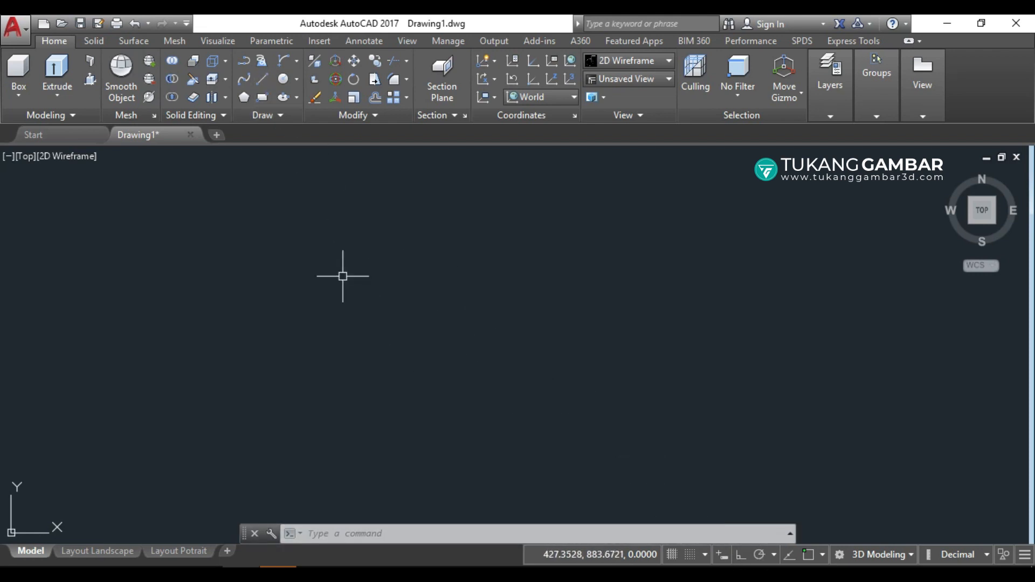
pyautogui.click(261, 80)
pyautogui.click(194, 328)
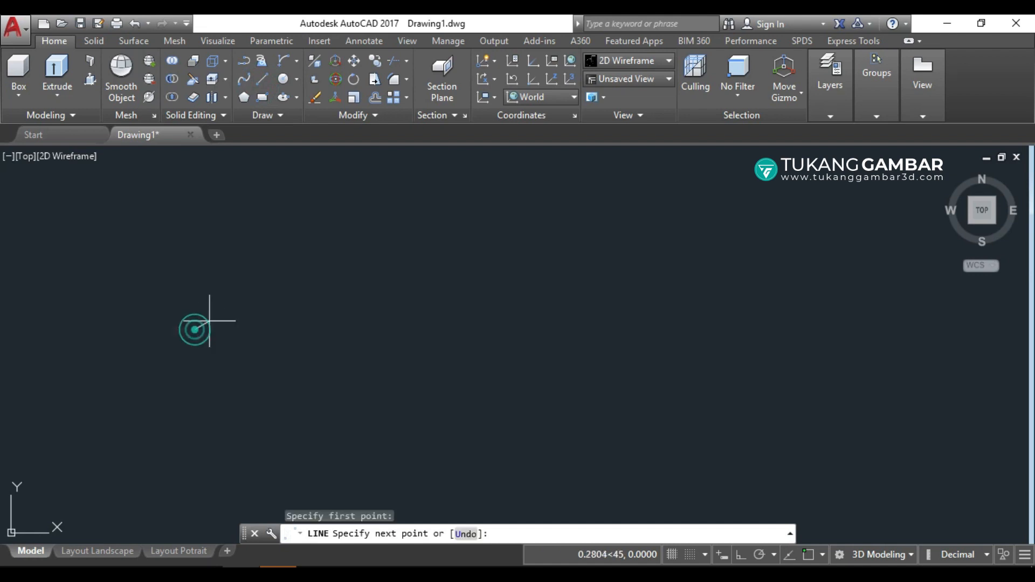
pyautogui.click(318, 255)
pyautogui.click(368, 325)
pyautogui.click(301, 371)
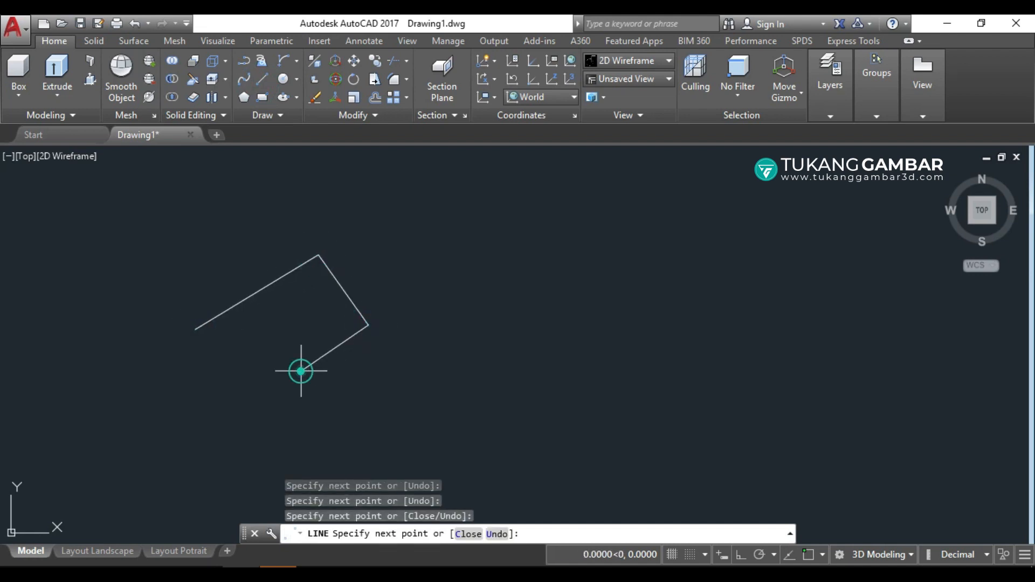
pyautogui.rightClick(302, 315)
pyautogui.click(323, 324)
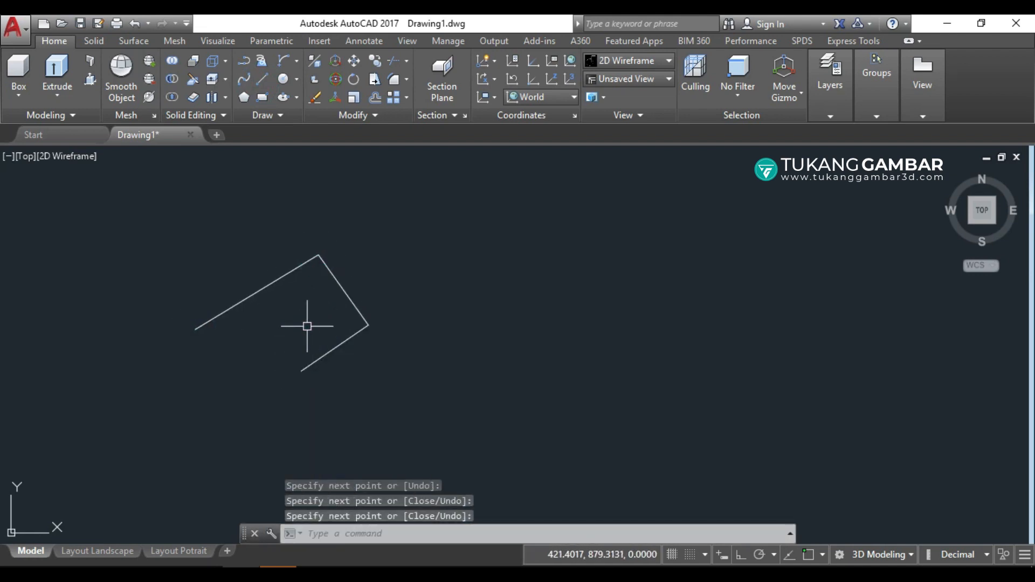
# Step: Turn Ortho mode on and draw a single horizontal line to the right of the slanted segments
pyautogui.click(740, 554)
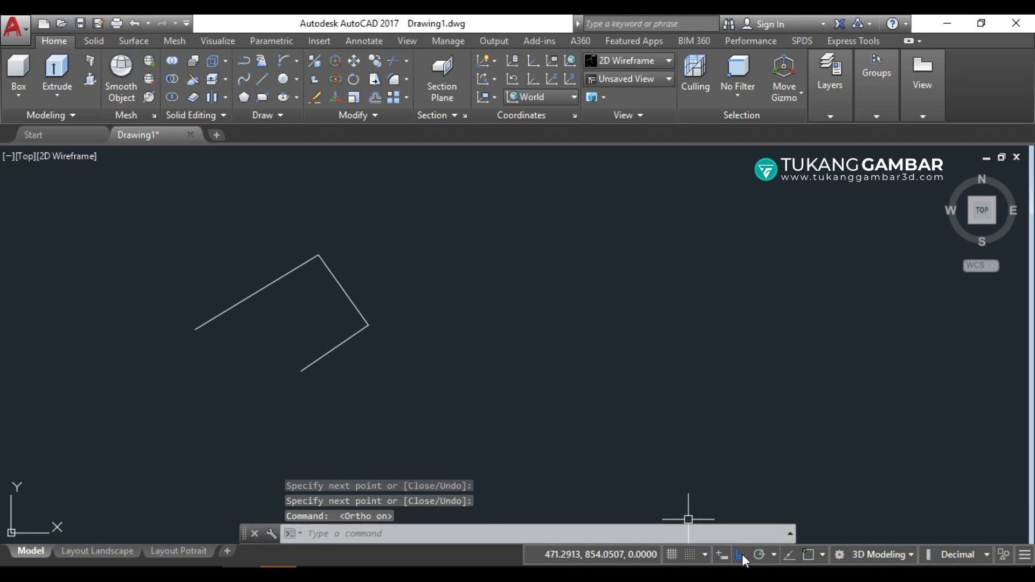
pyautogui.click(260, 80)
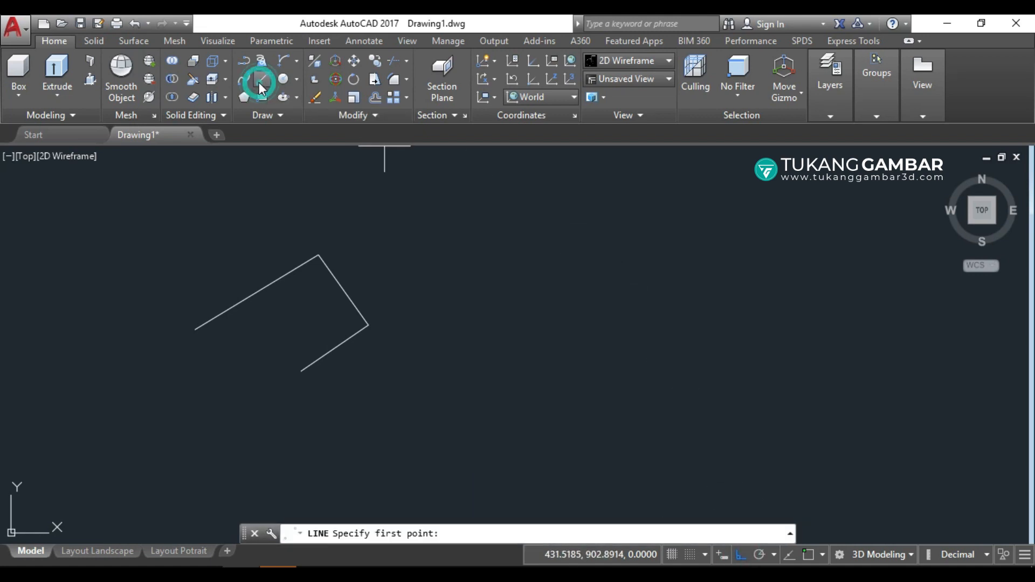
pyautogui.click(484, 332)
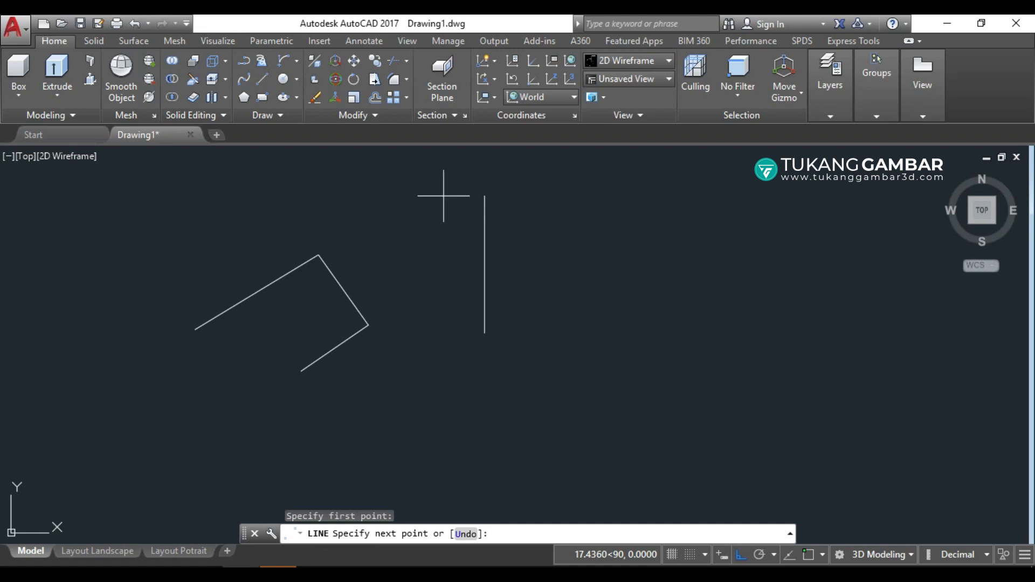
pyautogui.click(663, 377)
pyautogui.rightClick(698, 307)
pyautogui.click(722, 317)
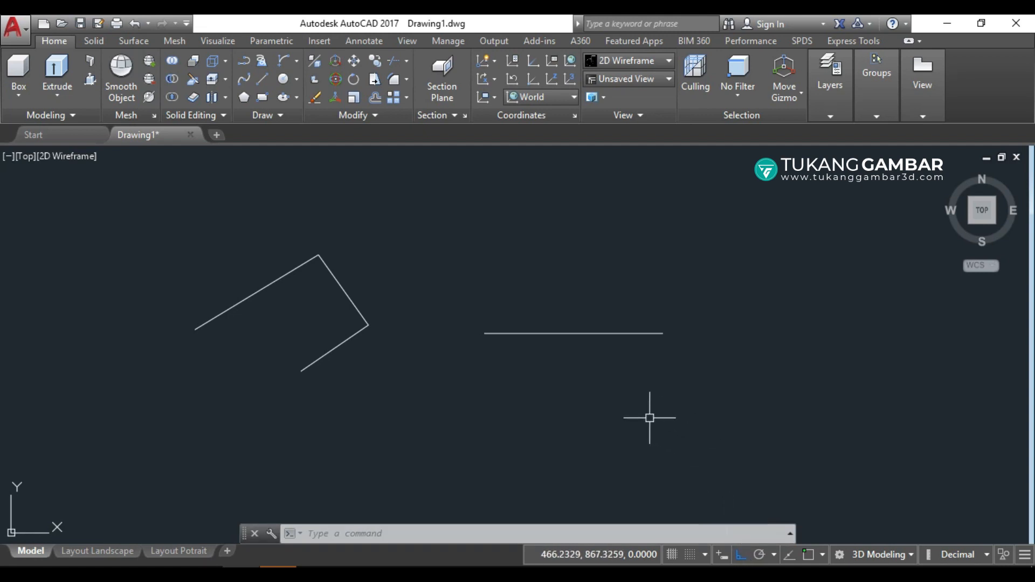
# Step: Erase the slanted segments and the horizontal line together
pyautogui.click(661, 231)
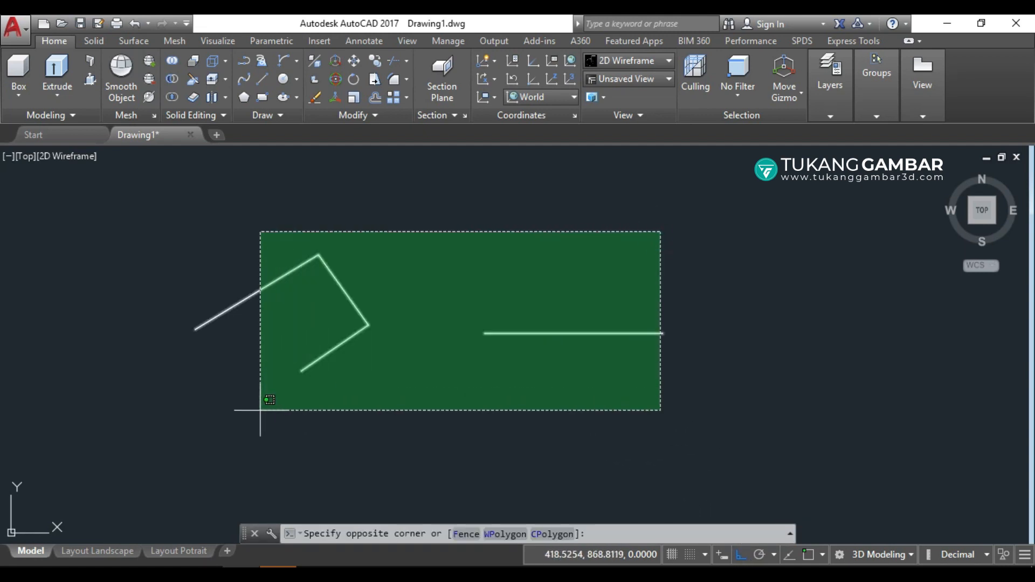
pyautogui.click(248, 411)
pyautogui.write('E')
pyautogui.press('Return')
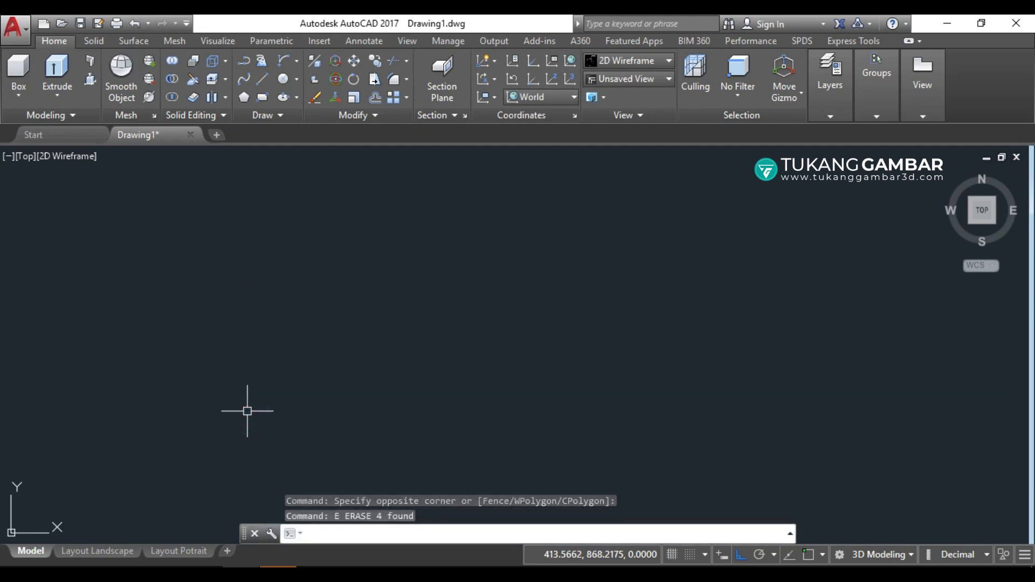
# Step: Draw a circle with a radius of about 6.1 units in the left part of the empty drawing
pyautogui.click(282, 79)
pyautogui.click(222, 343)
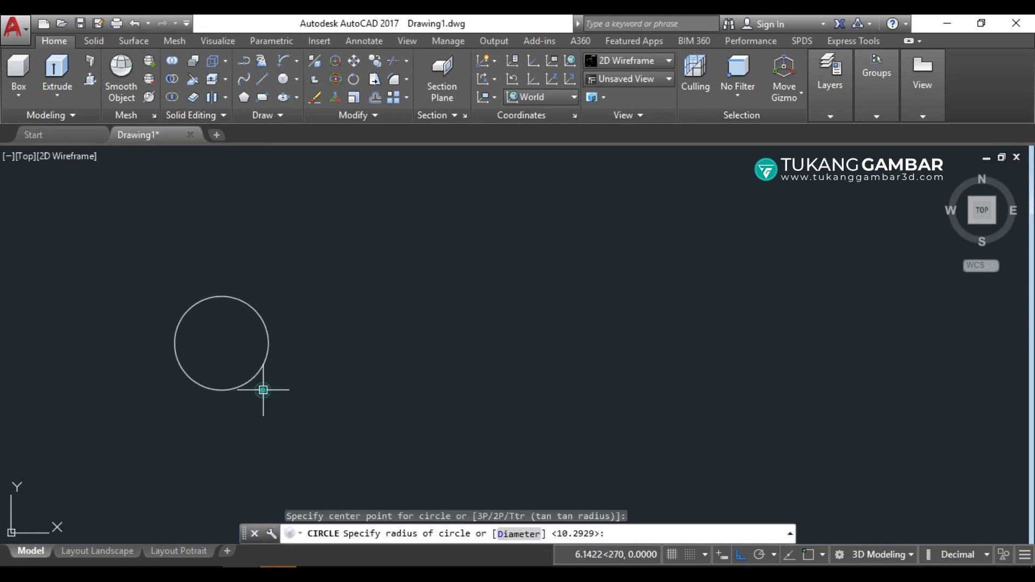
pyautogui.click(259, 385)
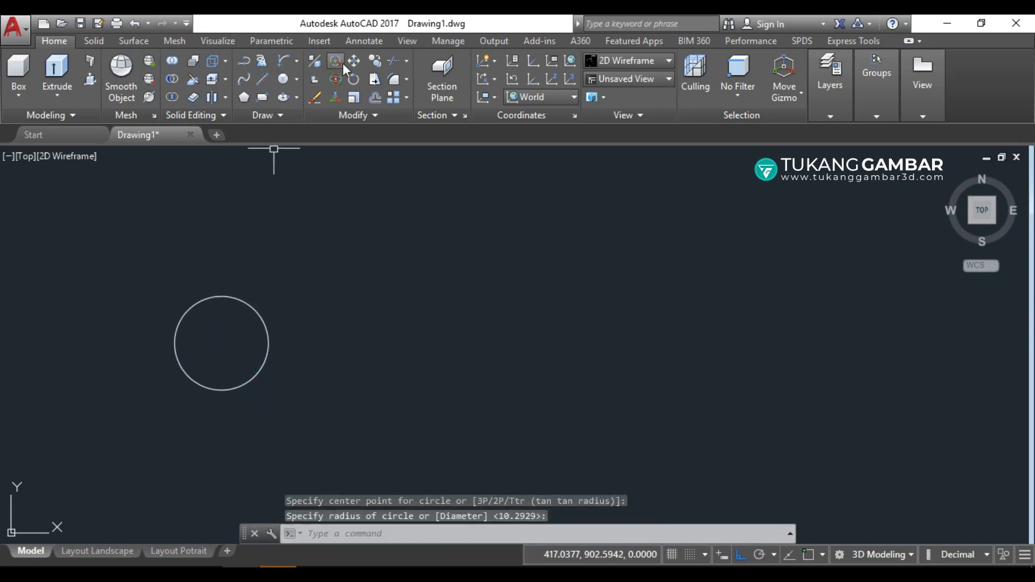
# Step: Move the circle horizontally about 50 units to the right, using a base point near its center with Ortho on
pyautogui.click(255, 314)
pyautogui.press('Return')
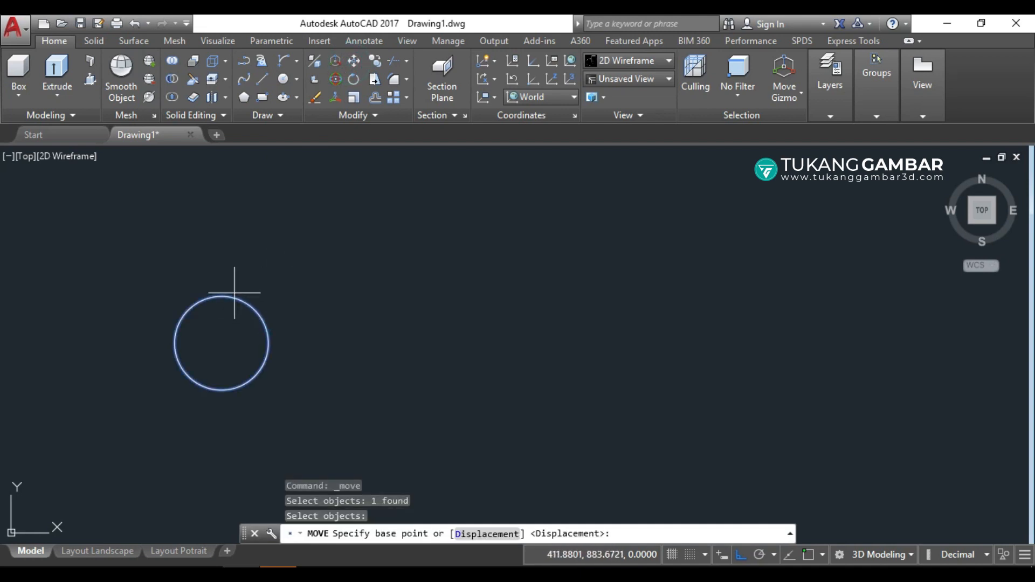
pyautogui.click(223, 342)
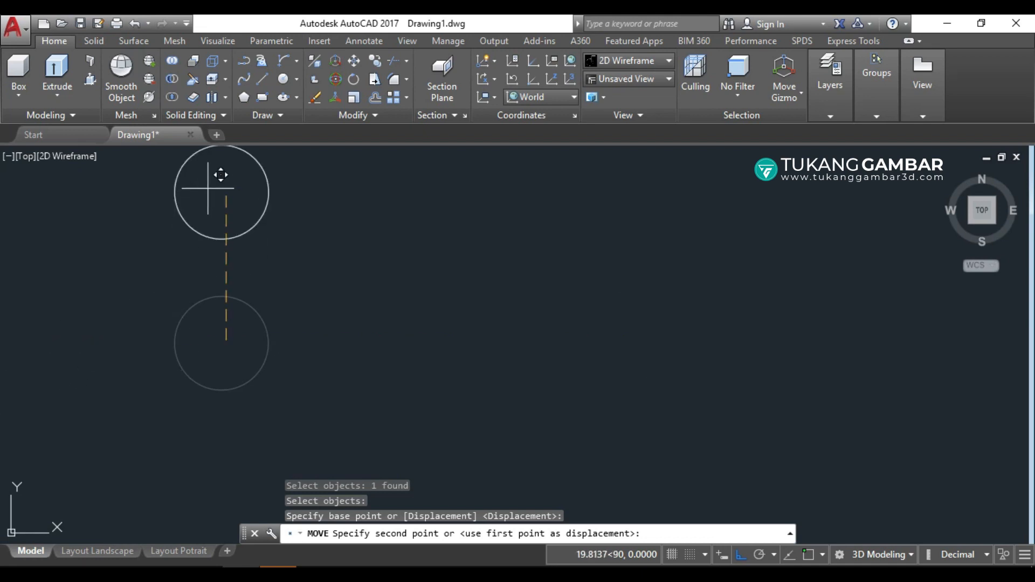
pyautogui.click(590, 340)
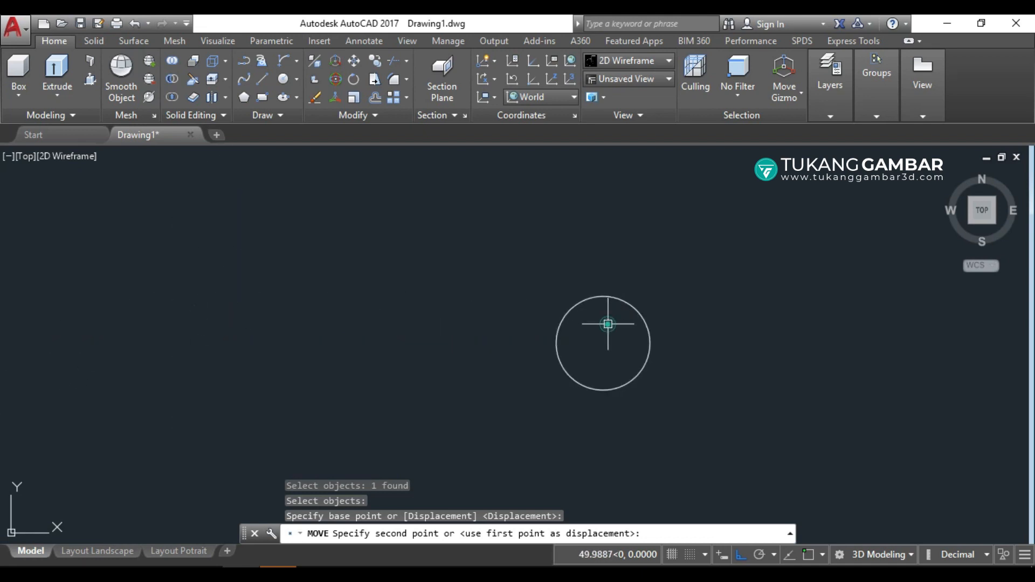
# Step: Erase the moved circle
pyautogui.click(642, 283)
pyautogui.click(602, 330)
pyautogui.write('e')
pyautogui.press('Return')
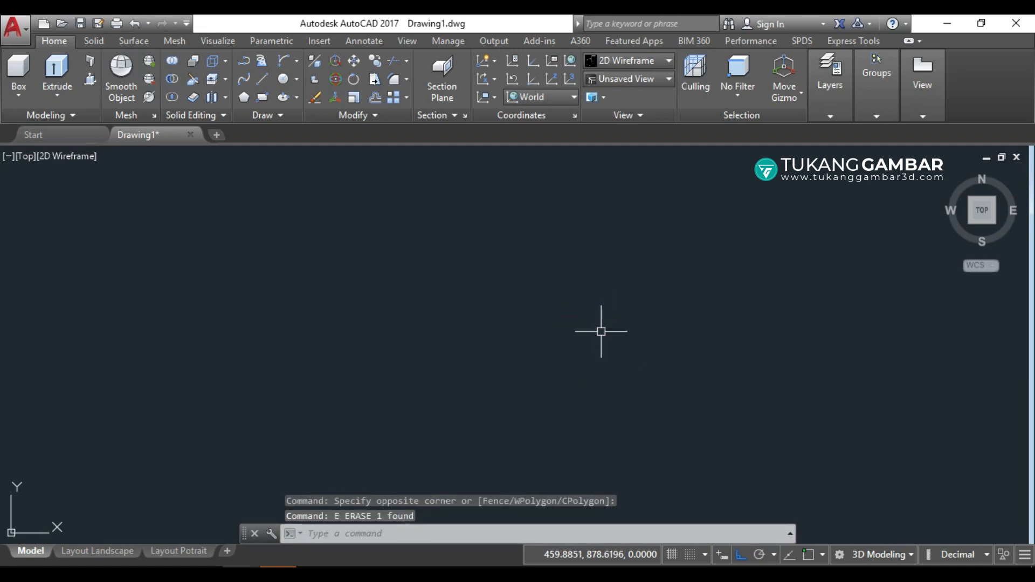
# Step: Draw a tall, narrow rectangle in the left half of the drawing area
pyautogui.click(262, 97)
pyautogui.click(271, 390)
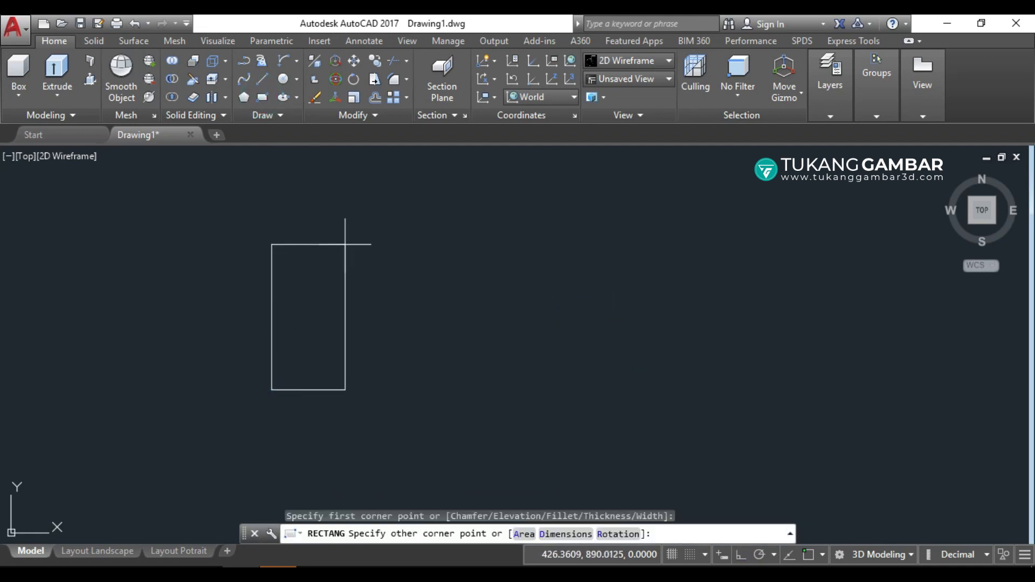
pyautogui.click(338, 238)
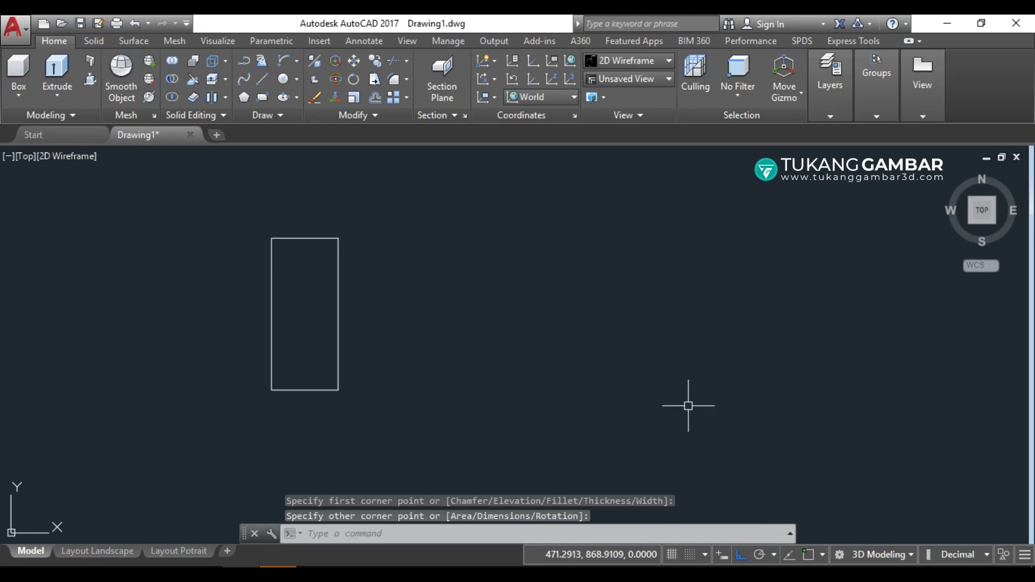
# Step: Mirror the rectangle across a vertical line to its right with Ortho on, keeping the source object
pyautogui.click(364, 113)
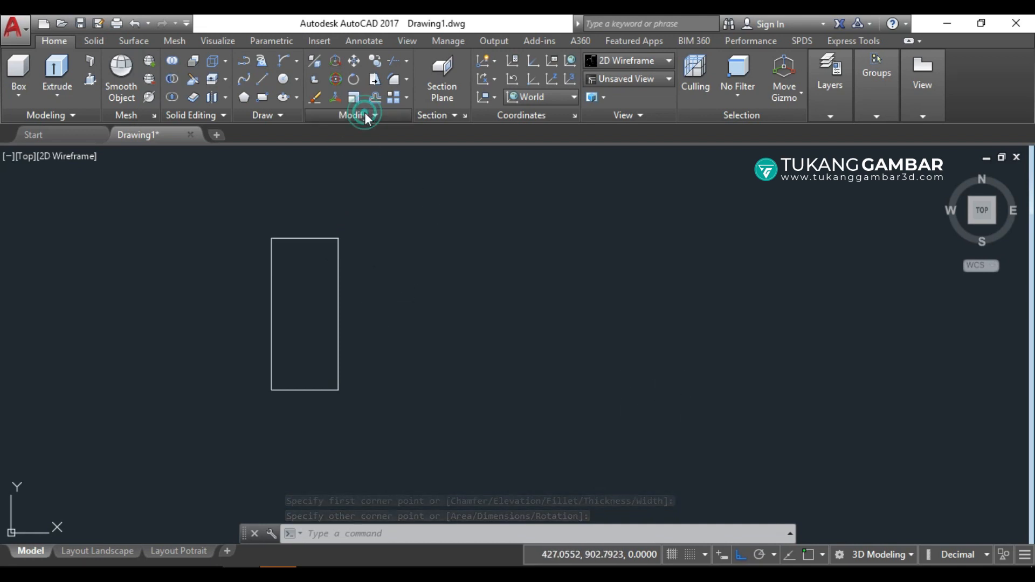
pyautogui.click(396, 131)
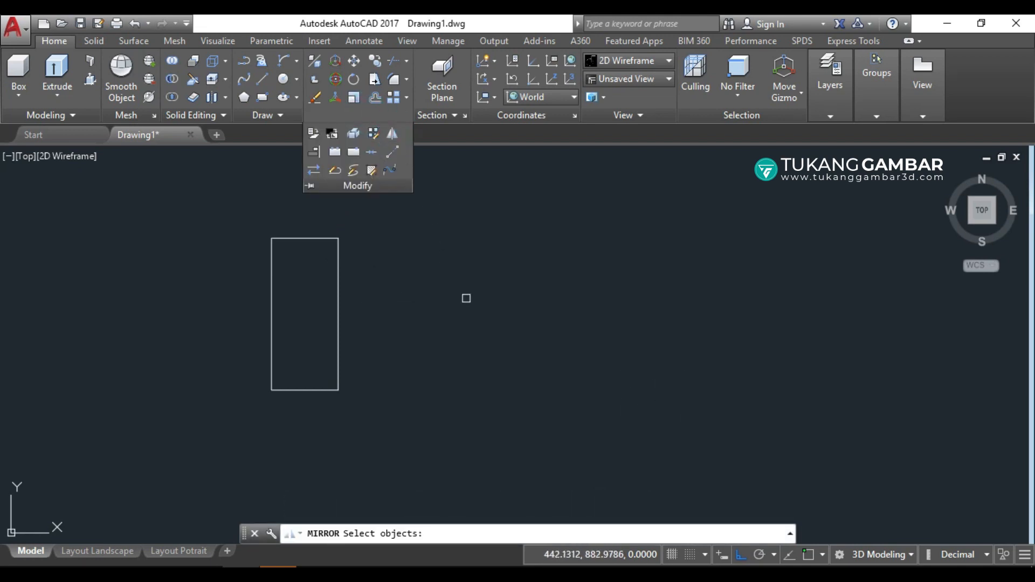
pyautogui.click(338, 270)
pyautogui.press('Return')
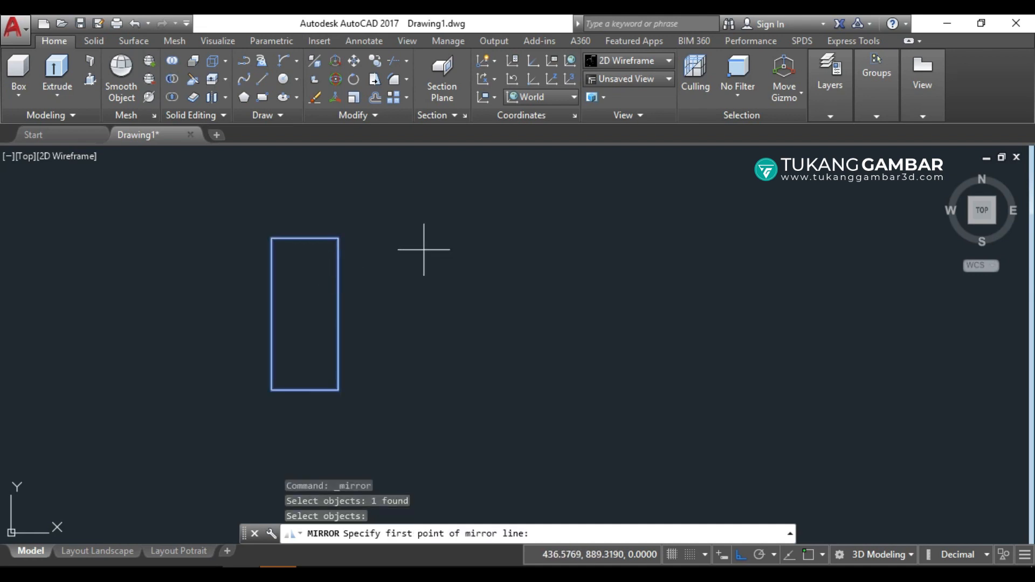
pyautogui.click(487, 250)
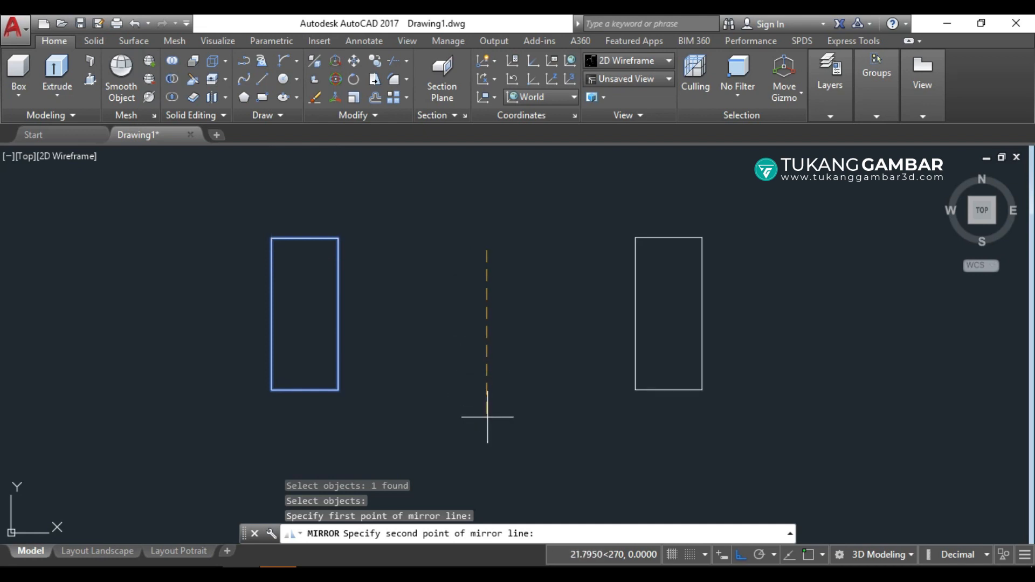
pyautogui.click(487, 416)
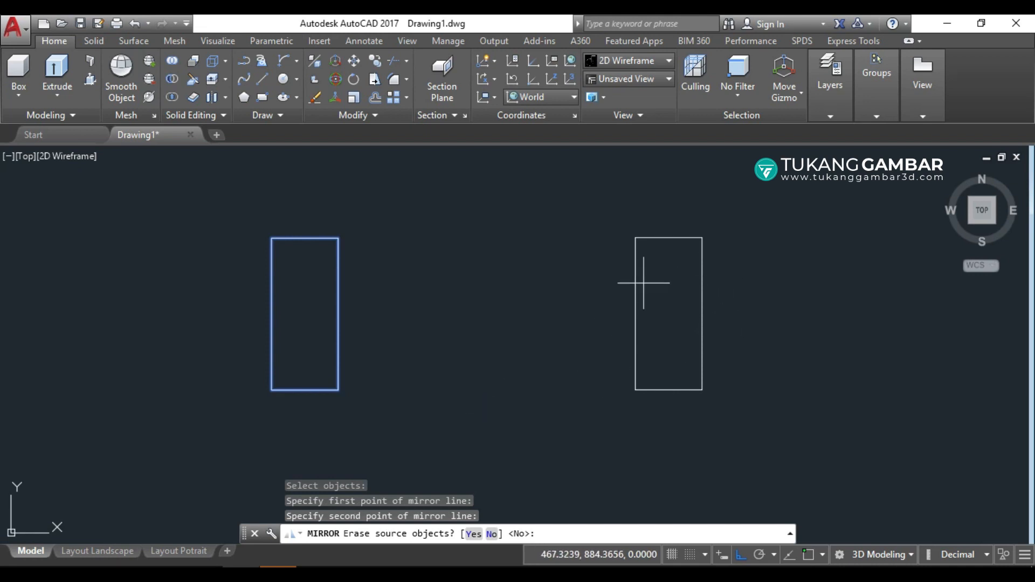
pyautogui.rightClick(562, 329)
pyautogui.click(575, 339)
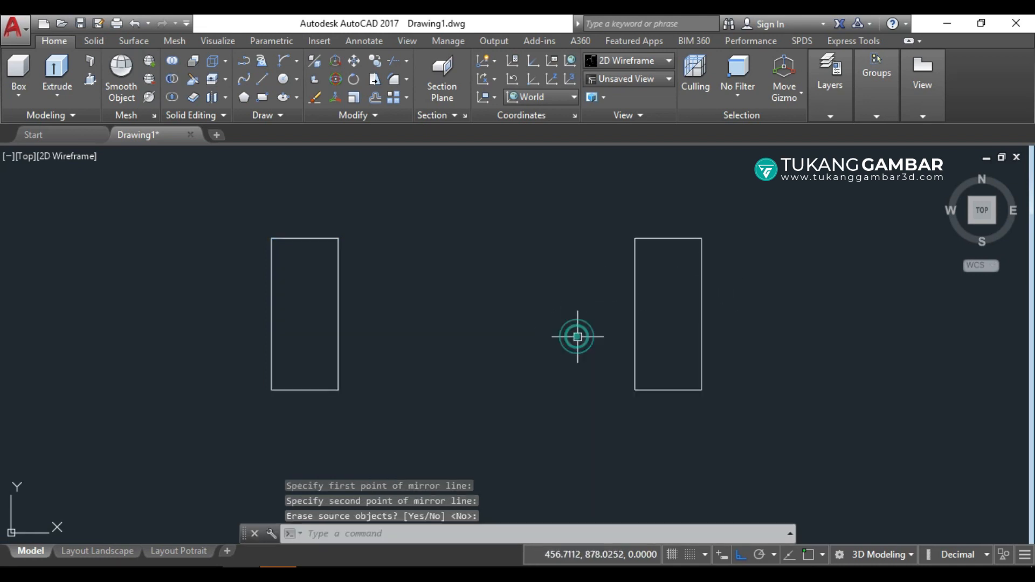
# Step: Erase the mirrored copy of the rectangle on the right
pyautogui.click(755, 235)
pyautogui.click(567, 355)
pyautogui.write('e')
pyautogui.press('Return')
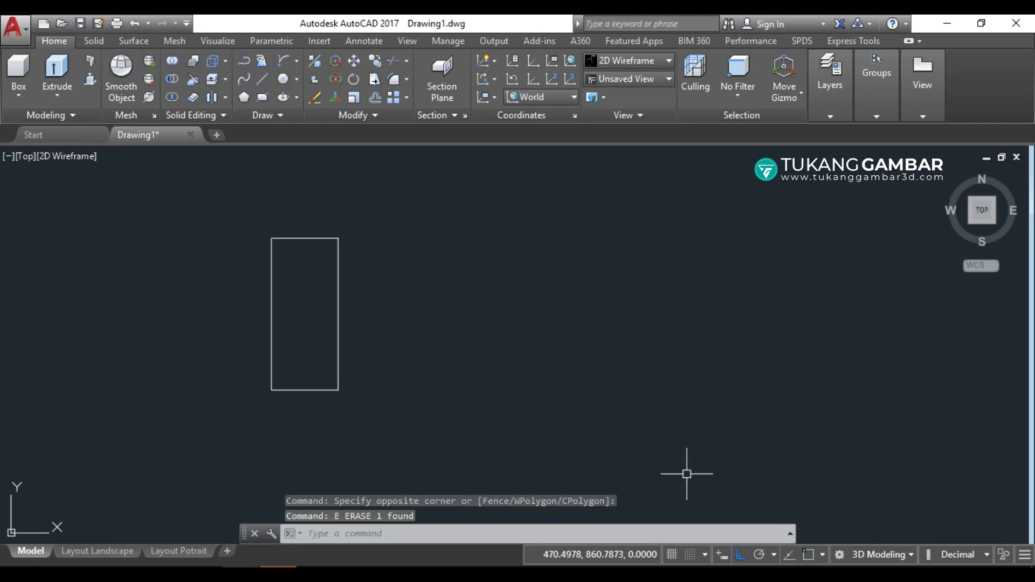
# Step: Start mirroring the rectangle with Ortho off, turn Ortho on mid-command for a vertical mirror line, and keep the source object
pyautogui.click(741, 554)
pyautogui.click(386, 196)
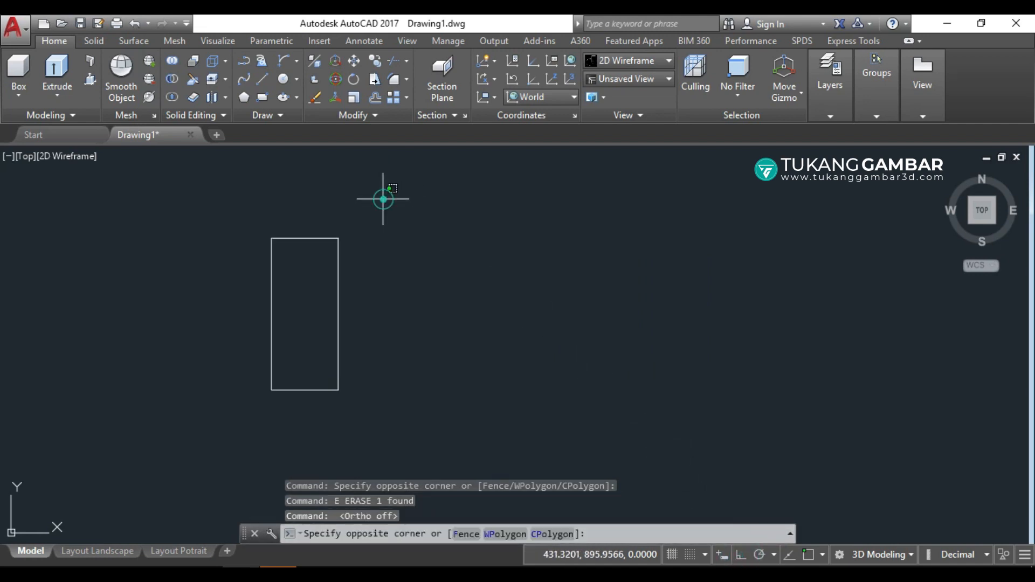
pyautogui.click(332, 264)
pyautogui.click(366, 120)
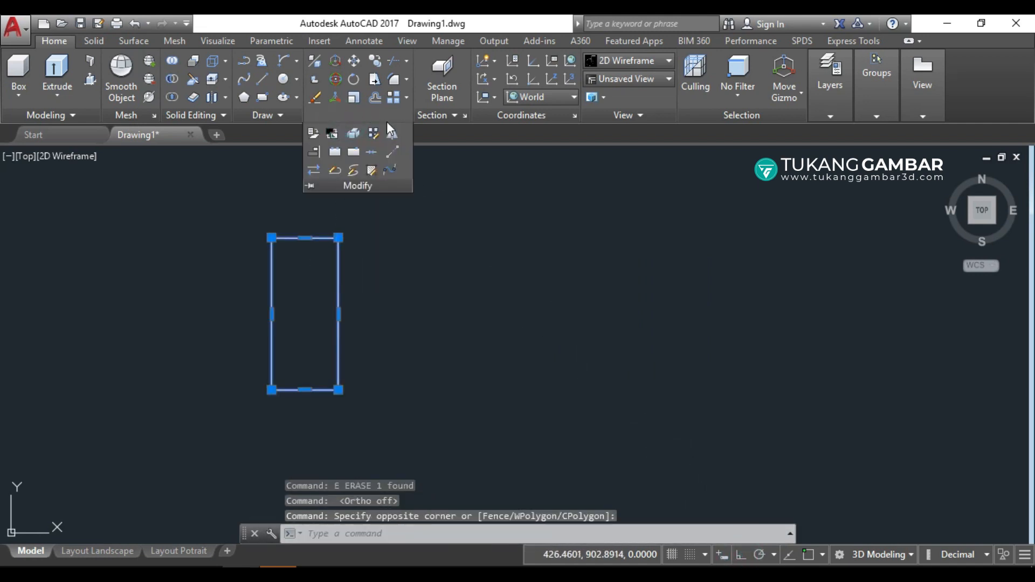
pyautogui.click(393, 133)
pyautogui.click(466, 254)
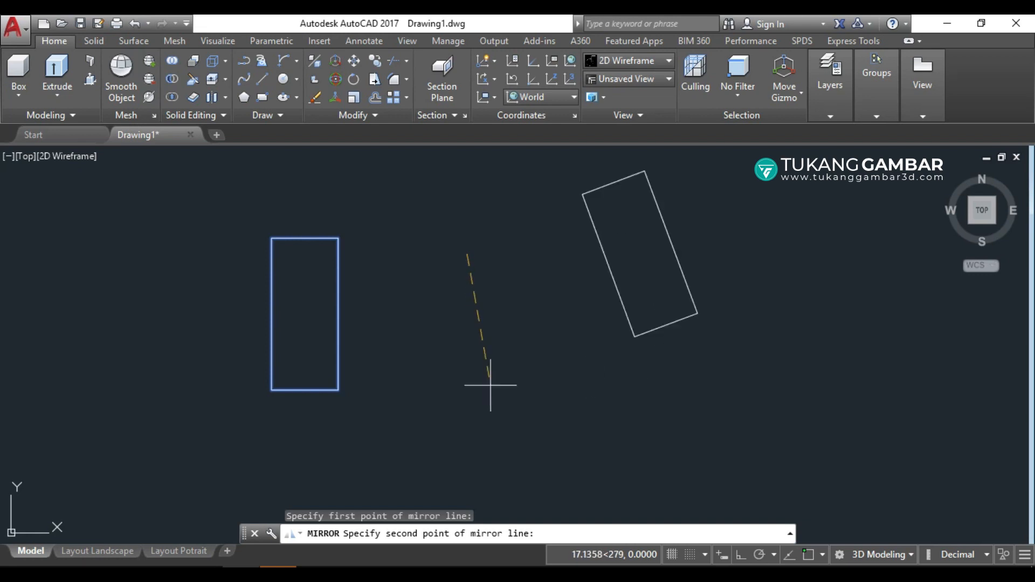
pyautogui.click(740, 554)
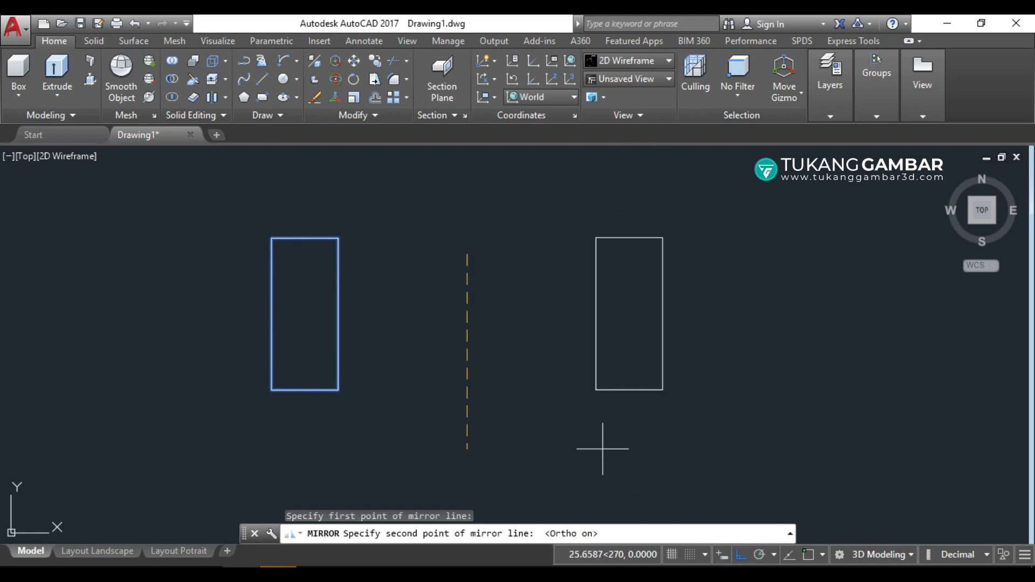
pyautogui.click(533, 411)
pyautogui.rightClick(525, 304)
pyautogui.click(553, 315)
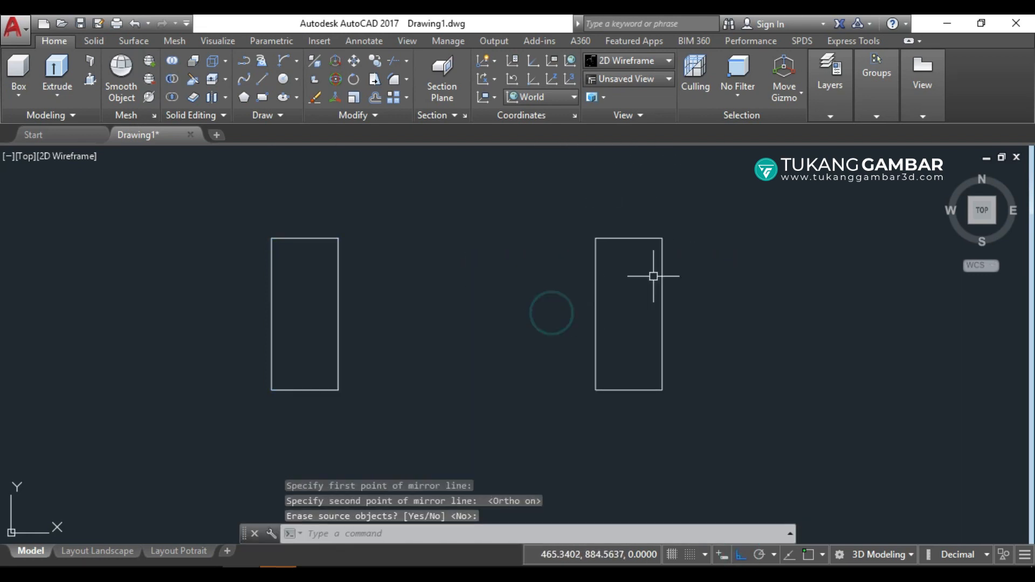
# Step: Erase both the original rectangle and its mirrored copy
pyautogui.moveTo(455, 346); pyautogui.dragTo(496, 360, button='middle')
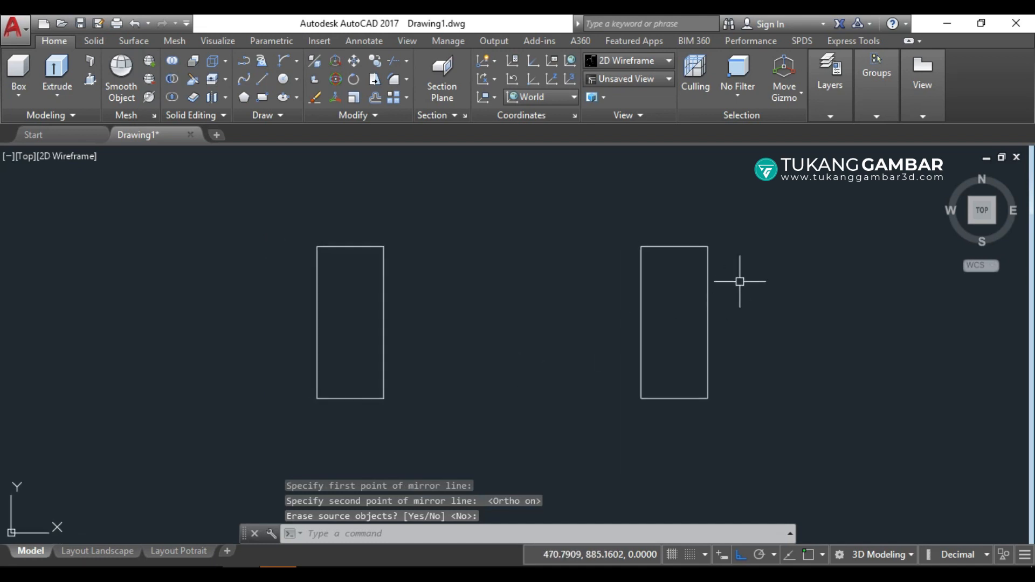
pyautogui.click(765, 263)
pyautogui.click(307, 414)
pyautogui.write('e')
pyautogui.press('Return')
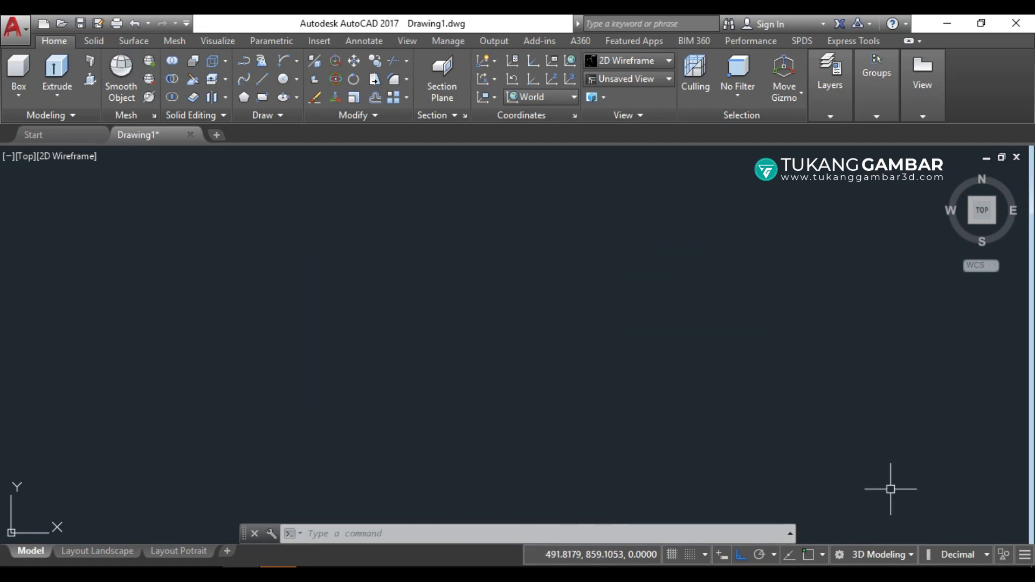
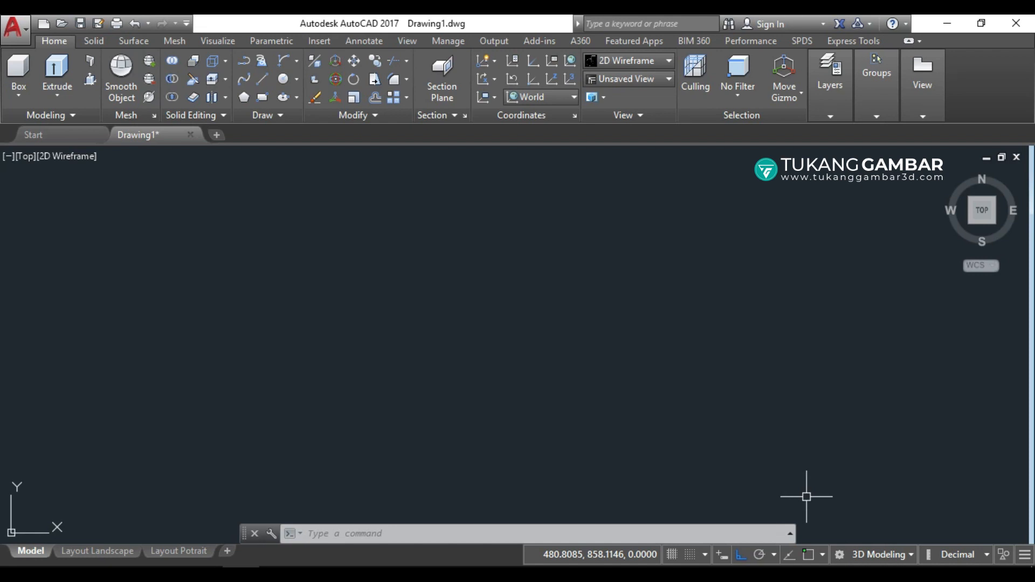
# Step: Enable the Quadrant and Intersection object snap modes, and disable Insertion and Perpendicular
pyautogui.click(822, 553)
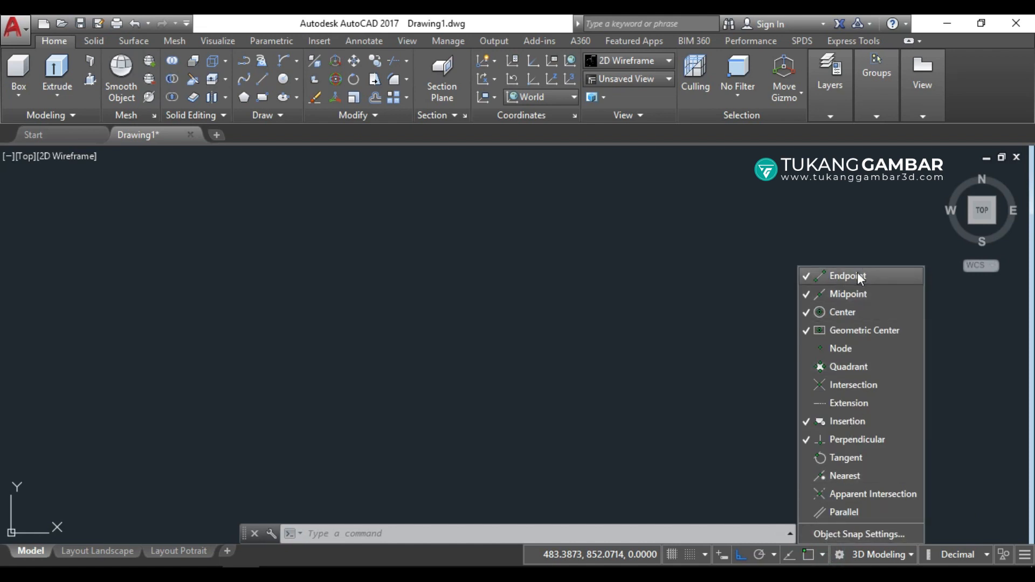
pyautogui.click(809, 366)
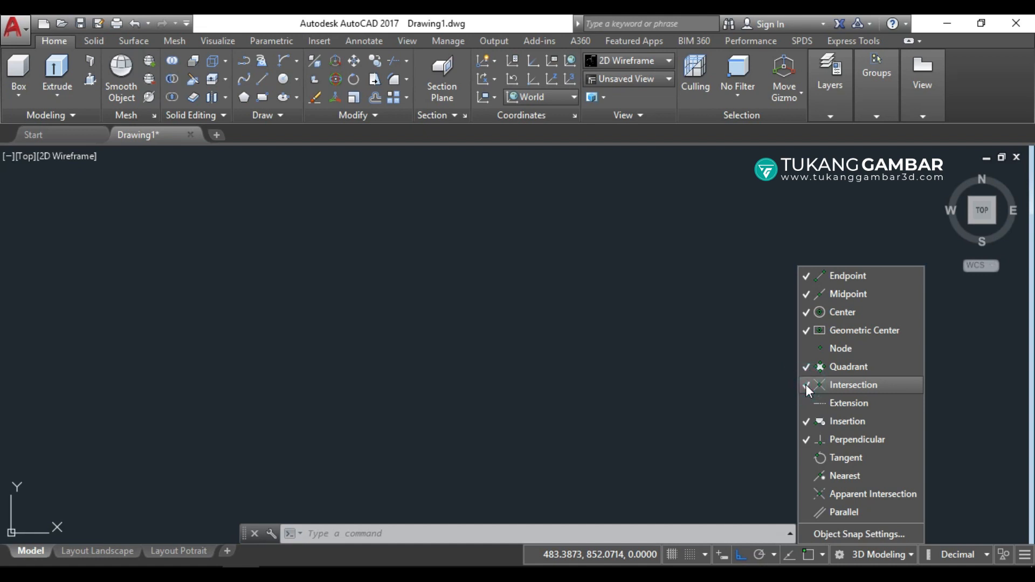
pyautogui.click(804, 420)
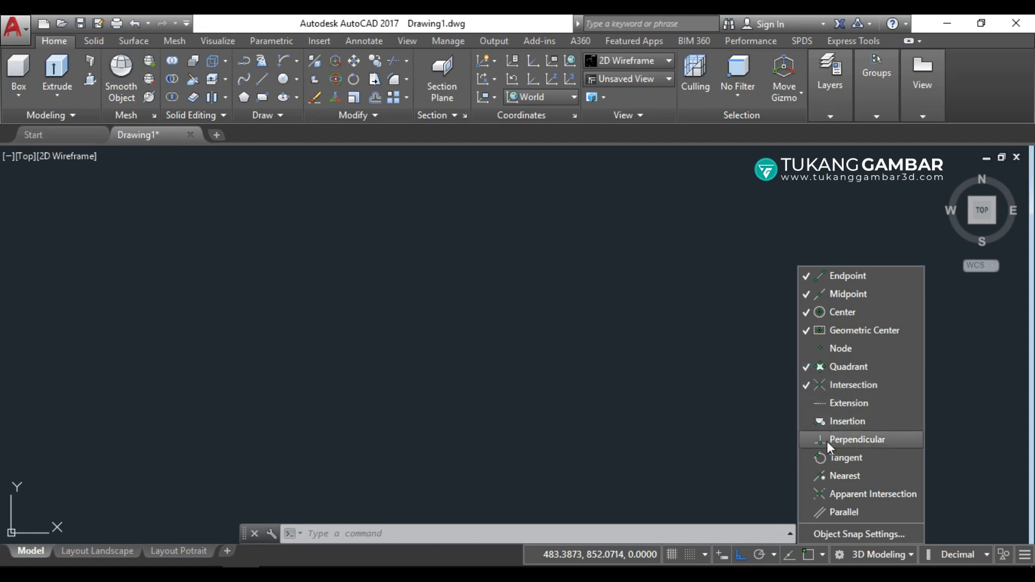
# Step: In the object snap settings, select every snap mode at once and clear them all again
pyautogui.click(849, 533)
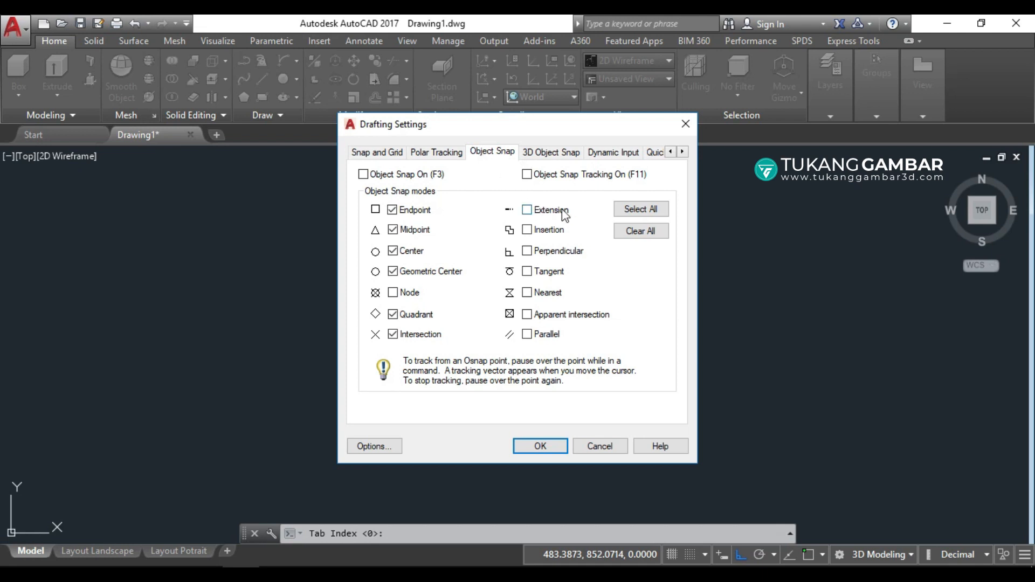
pyautogui.click(653, 213)
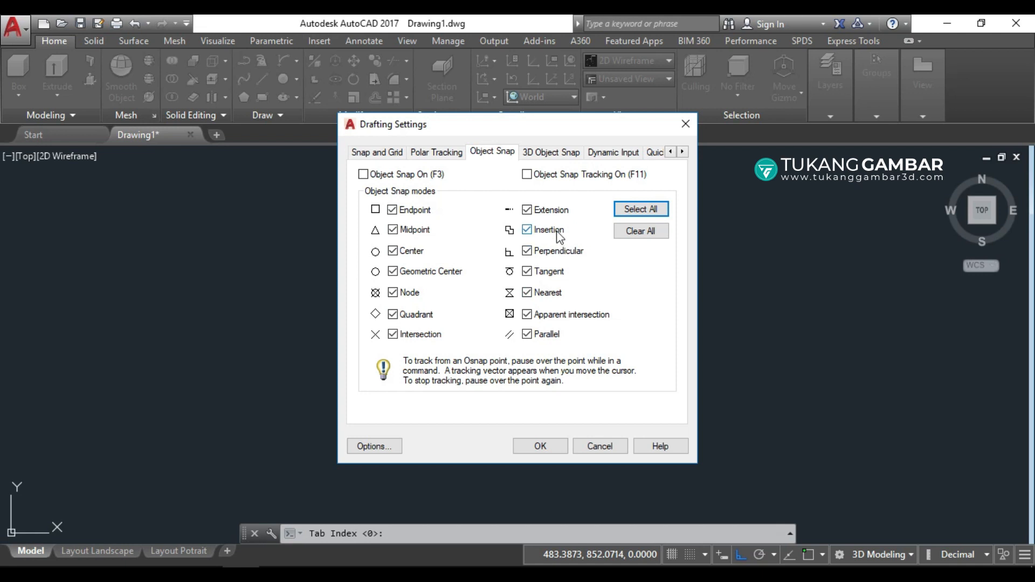
pyautogui.click(635, 233)
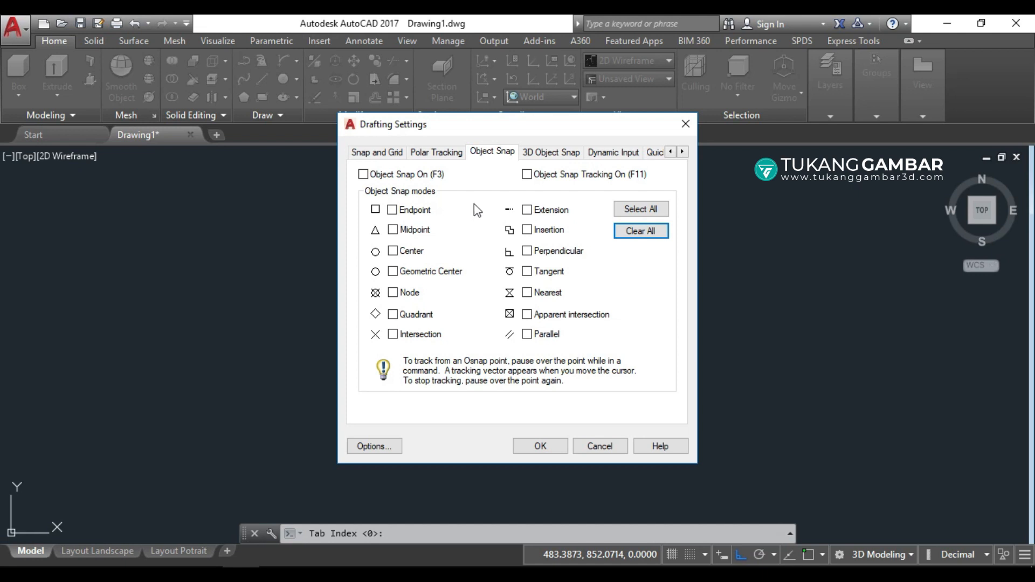
# Step: Enable the Endpoint, Midpoint, Center, Geometric Center, Quadrant and Intersection snap modes and accept the drafting settings
pyautogui.click(392, 210)
pyautogui.click(392, 229)
pyautogui.click(393, 251)
pyautogui.click(392, 271)
pyautogui.click(392, 315)
pyautogui.click(393, 335)
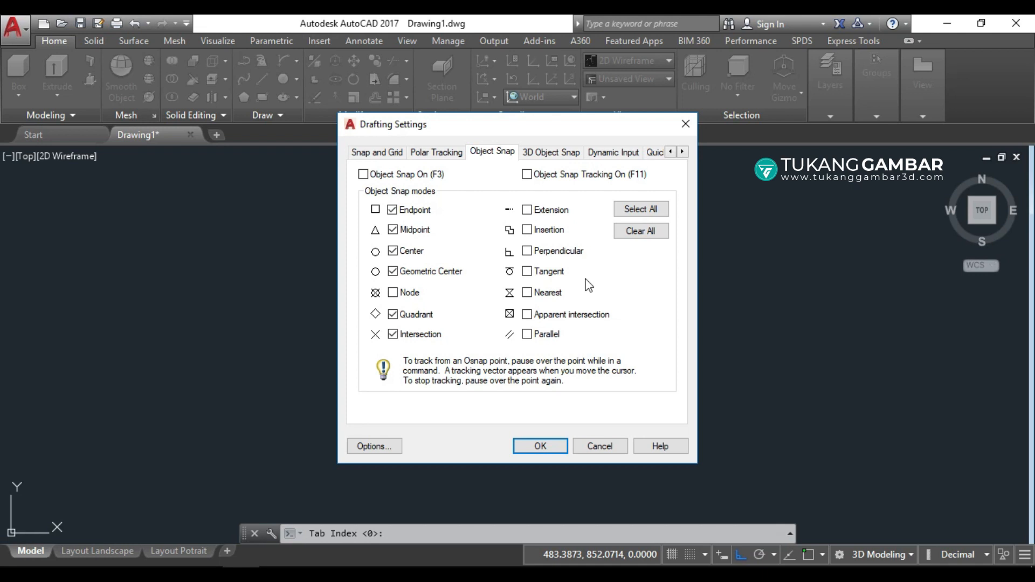
pyautogui.moveTo(586, 277)
pyautogui.click(539, 445)
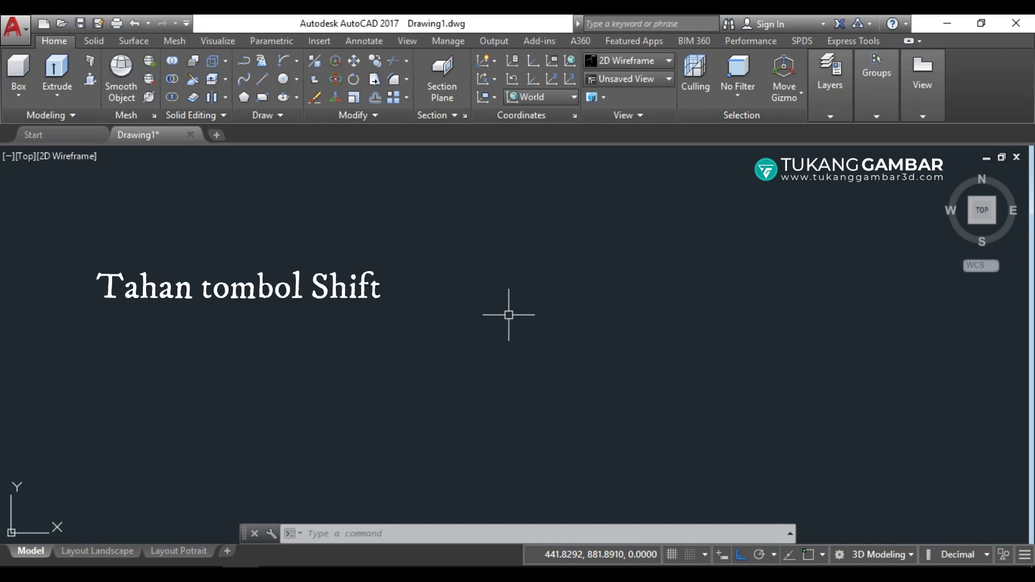
# Step: Look over the temporary snap override list, turn object snap on, and review the active snap modes
pyautogui.keyDown('shift'); pyautogui.rightClick(509, 318); pyautogui.keyUp('shift')
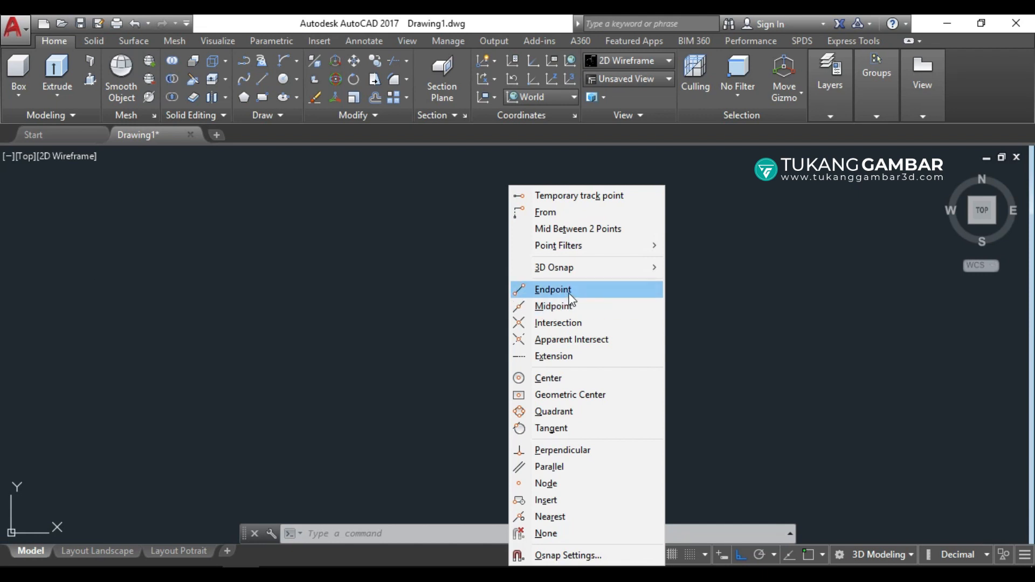
pyautogui.click(694, 290)
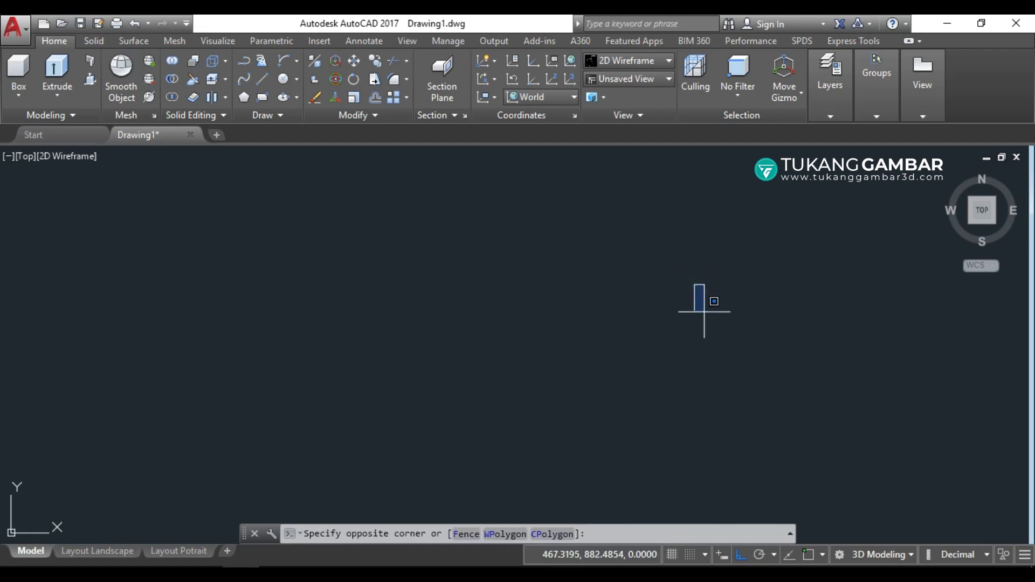
pyautogui.click(807, 555)
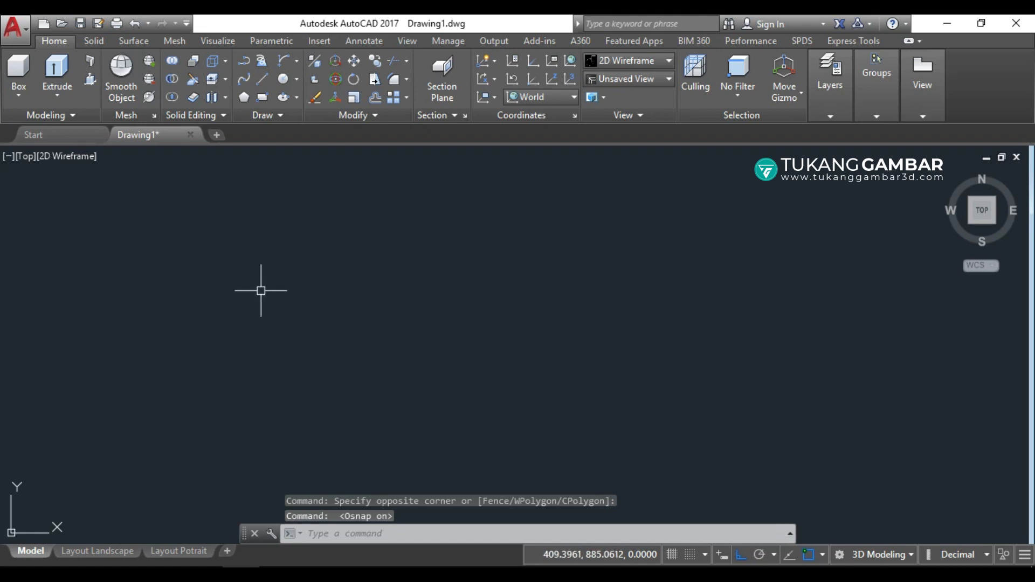
pyautogui.click(821, 555)
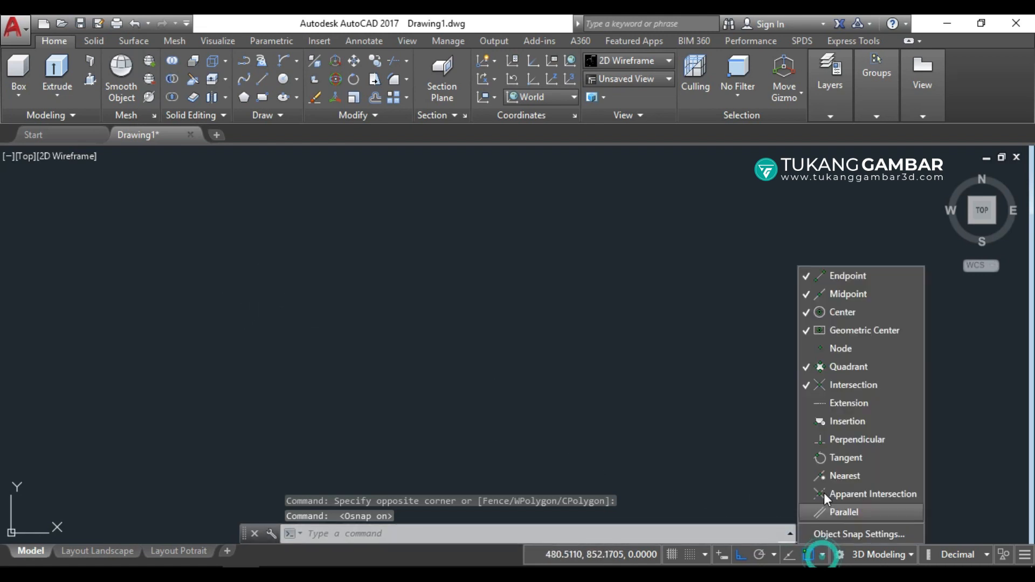
pyautogui.click(672, 388)
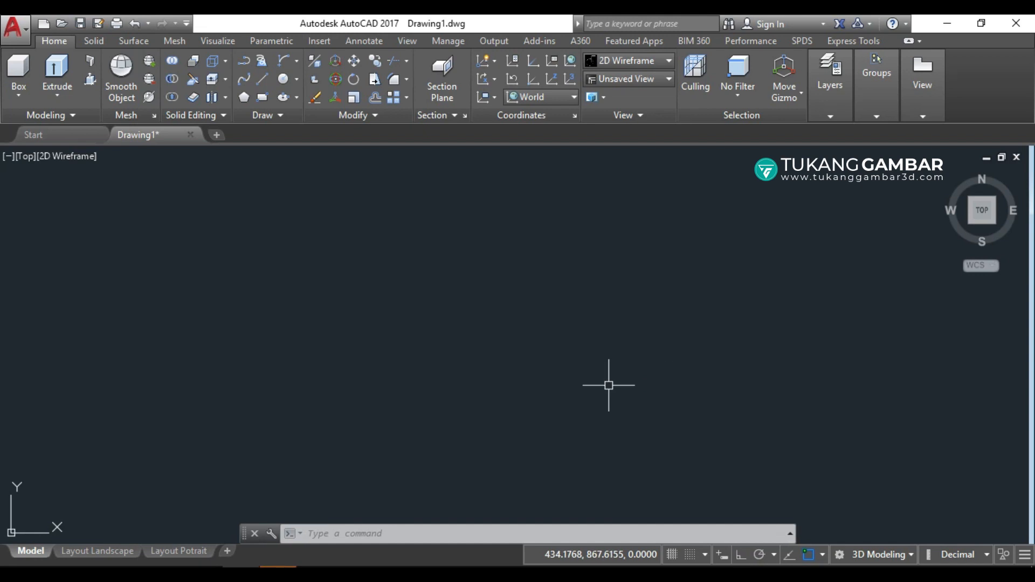
# Step: Draw a rectangle and, to its right, a circle with a radius of about 12
pyautogui.click(265, 98)
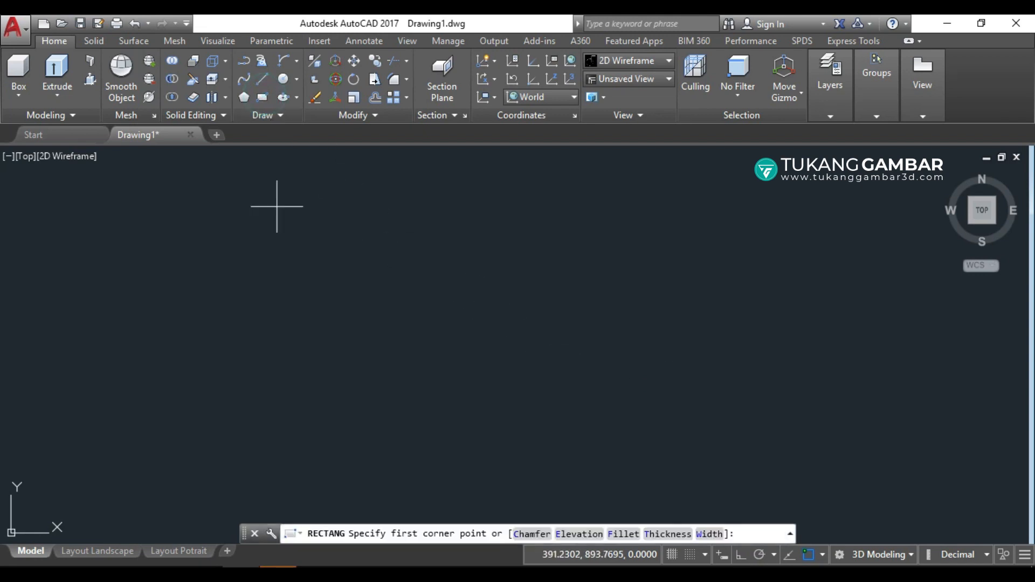
pyautogui.click(235, 233)
pyautogui.click(488, 388)
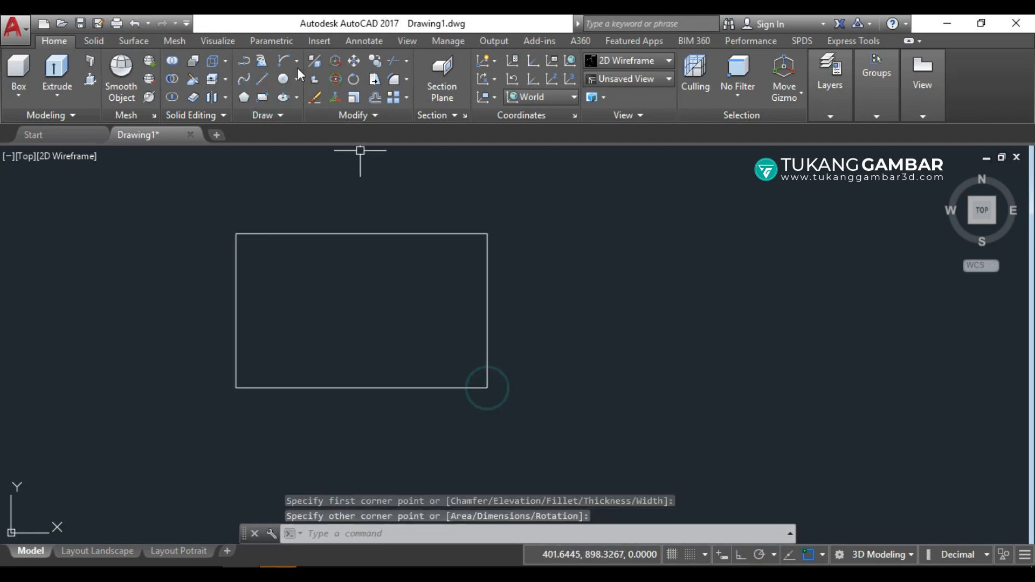
pyautogui.click(661, 302)
pyautogui.click(647, 393)
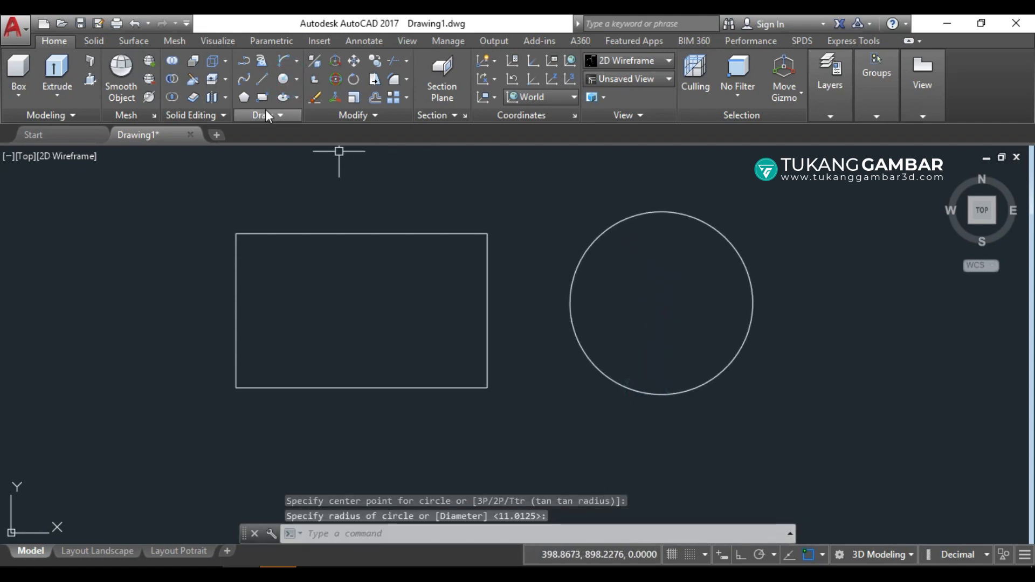
# Step: Draw a nearly horizontal line that starts left of the rectangle and crosses its left edge
pyautogui.click(262, 79)
pyautogui.click(100, 351)
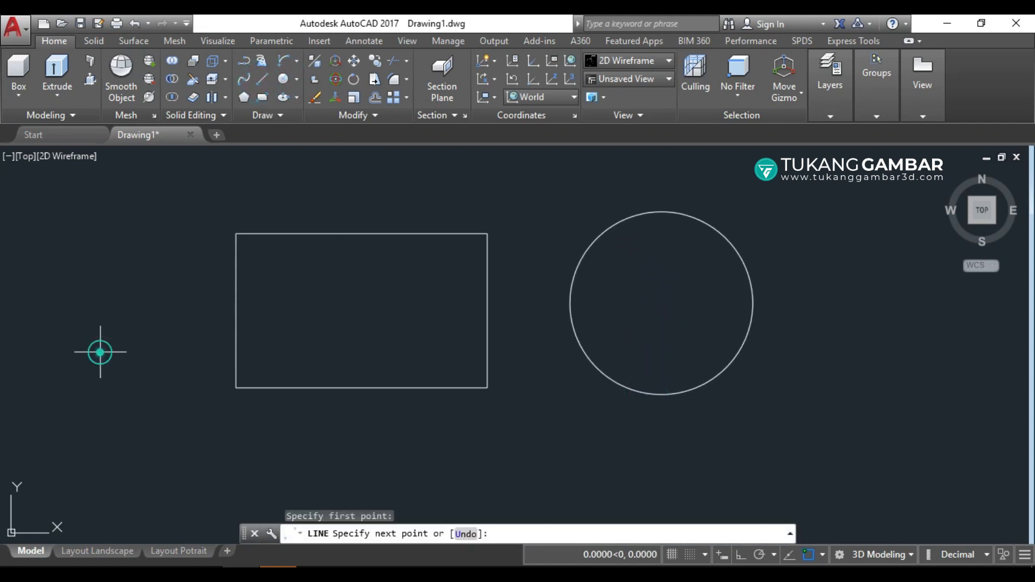
pyautogui.click(283, 353)
pyautogui.rightClick(280, 286)
pyautogui.click(316, 297)
pyautogui.moveTo(365, 316); pyautogui.dragTo(409, 333, button='middle')
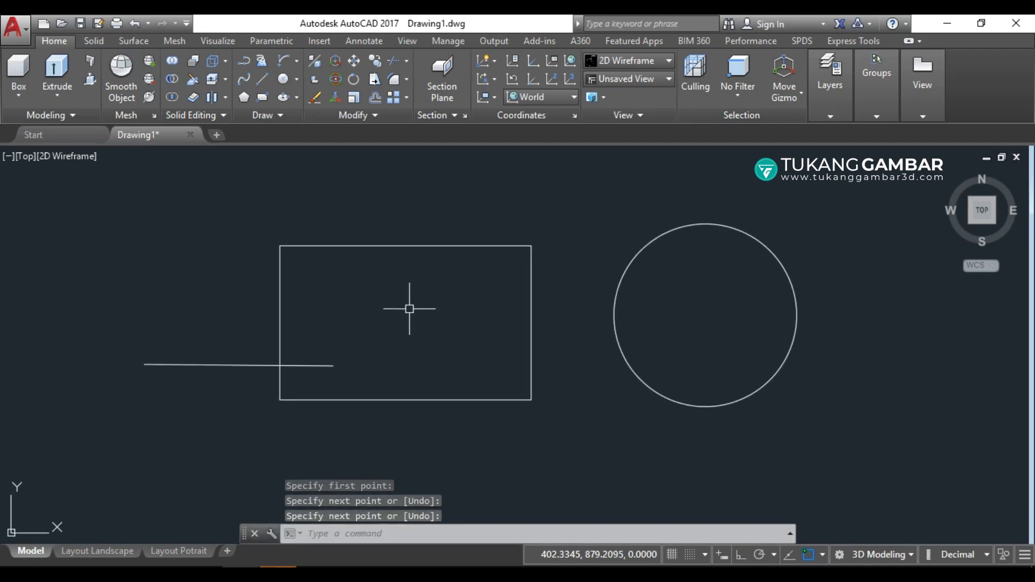
# Step: Examine the snap points on the drawn shapes during a Circle command, and view the snap override list
pyautogui.click(283, 77)
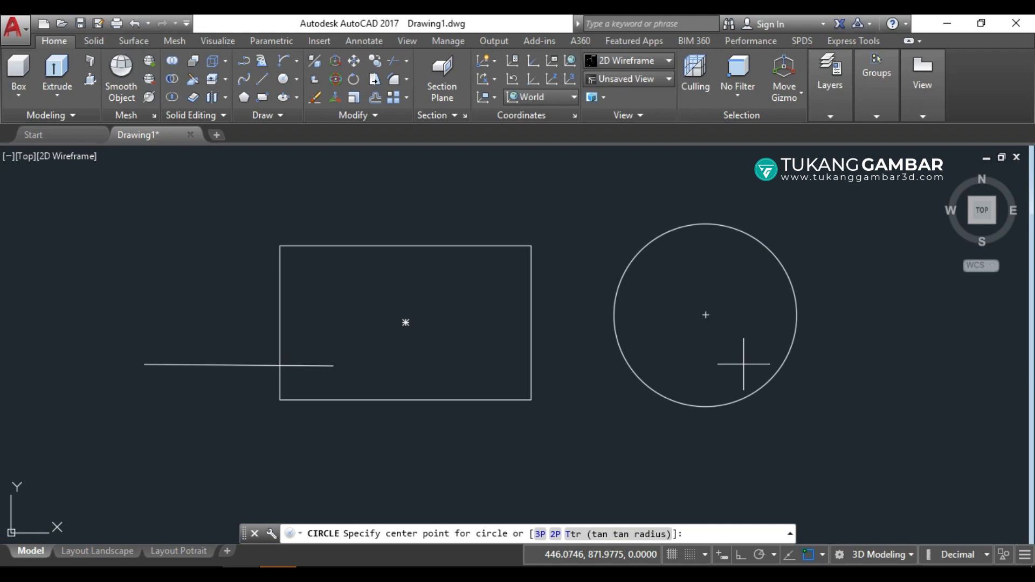
pyautogui.press('Escape')
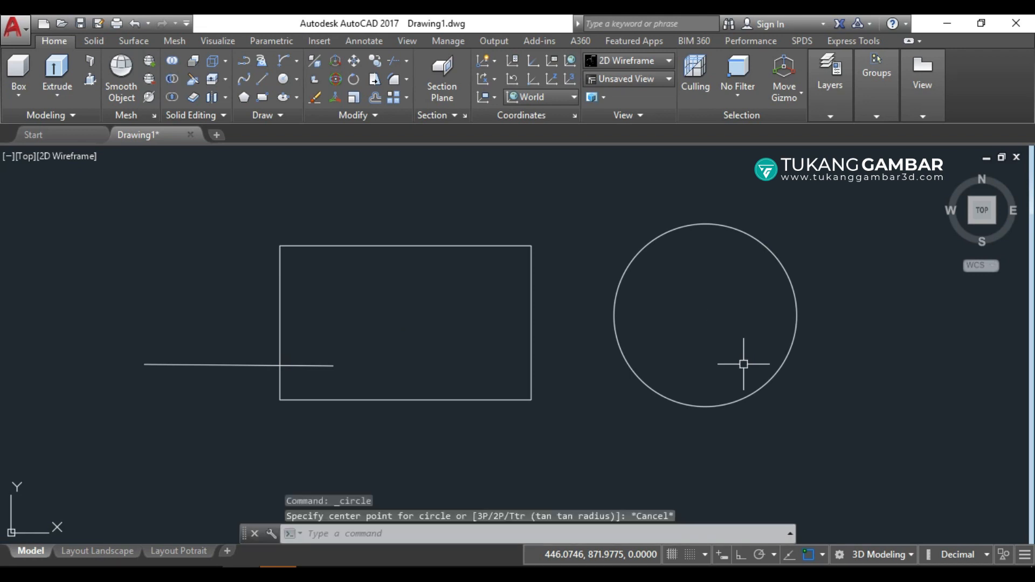
pyautogui.keyDown('shift'); pyautogui.rightClick(579, 299); pyautogui.keyUp('shift')
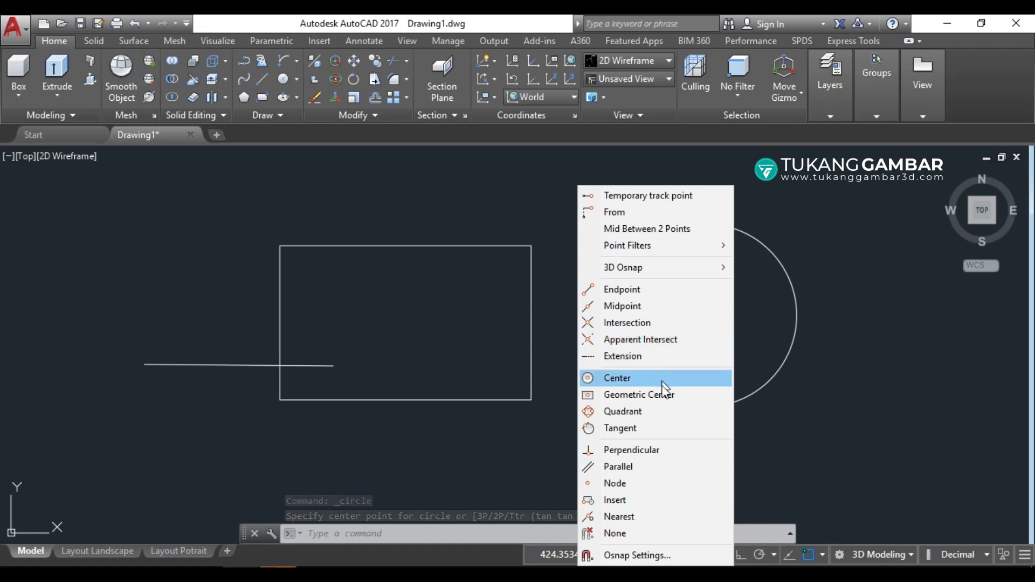
pyautogui.click(755, 279)
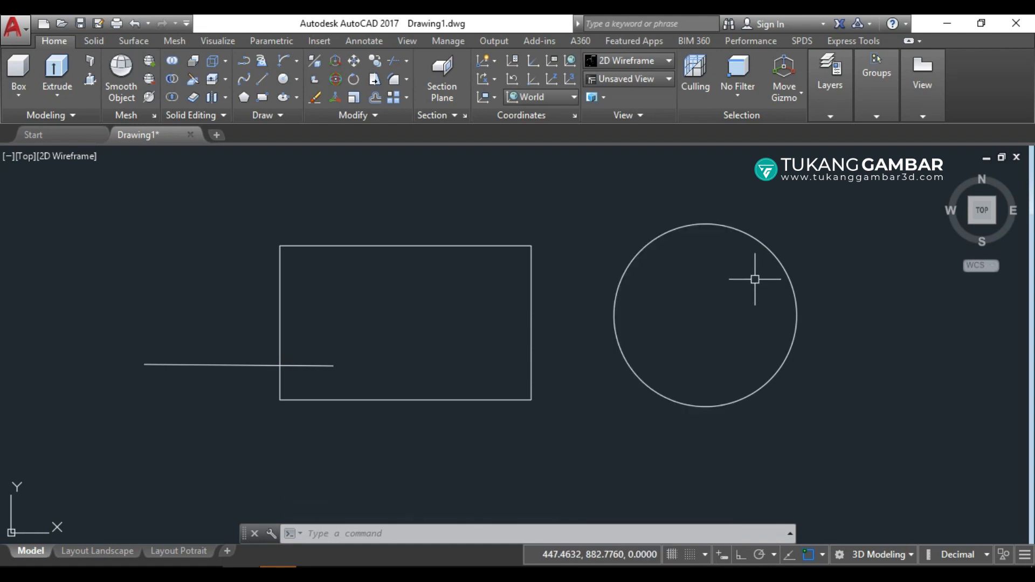
# Step: Erase the rectangle, the circle and the line
pyautogui.click(794, 190)
pyautogui.click(273, 439)
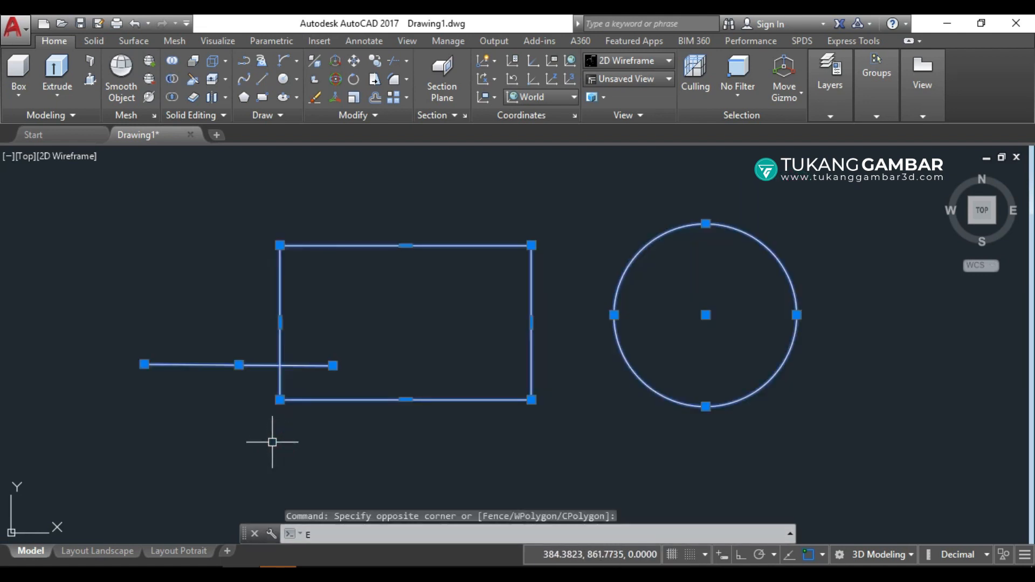
pyautogui.write('e')
pyautogui.press('Return')
# Step: Draw a single line sloping slightly down to the right in the empty drawing
pyautogui.click(261, 80)
pyautogui.click(226, 259)
pyautogui.click(370, 274)
pyautogui.rightClick(399, 263)
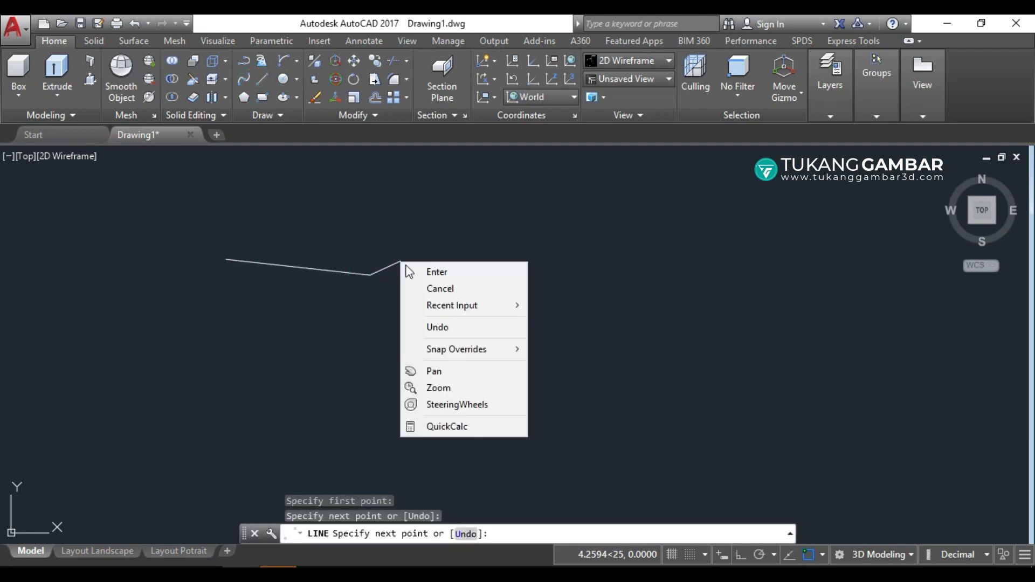
pyautogui.click(421, 273)
# Step: Draw a second line below the first, rising to the right so the two lines converge without meeting
pyautogui.click(262, 79)
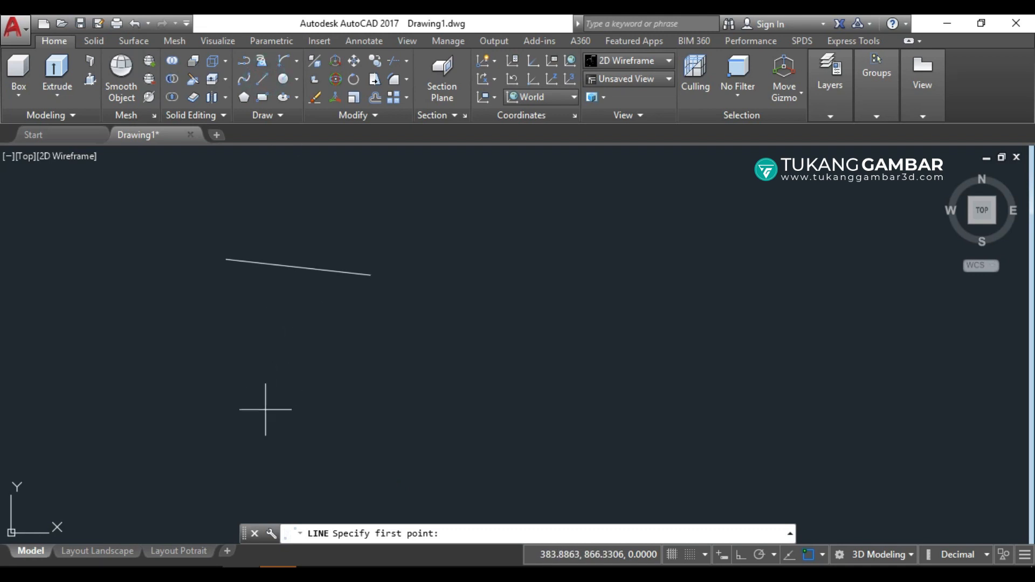
pyautogui.click(240, 410)
pyautogui.click(374, 354)
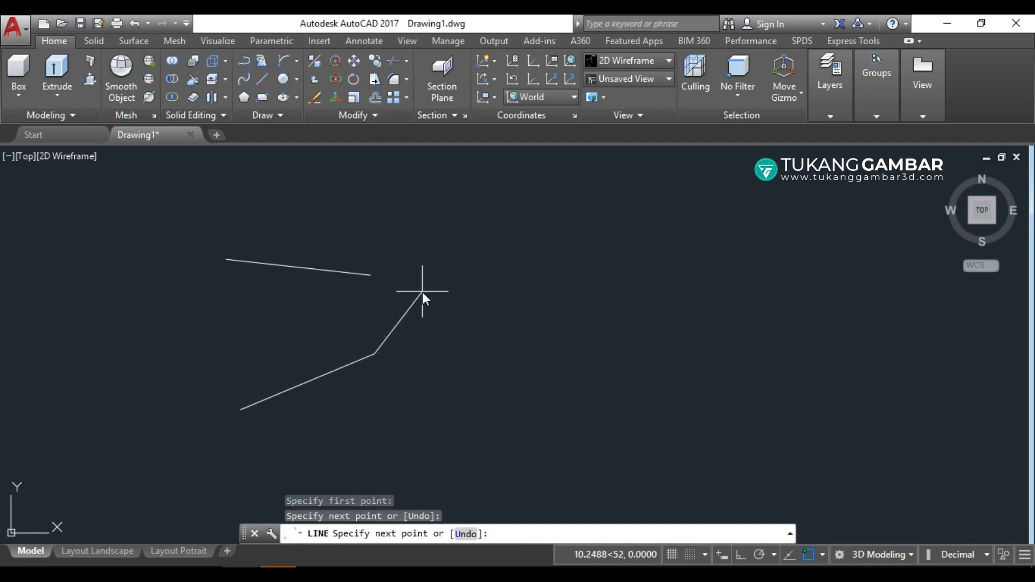
pyautogui.press('Return')
pyautogui.moveTo(440, 305); pyautogui.dragTo(518, 317, button='middle')
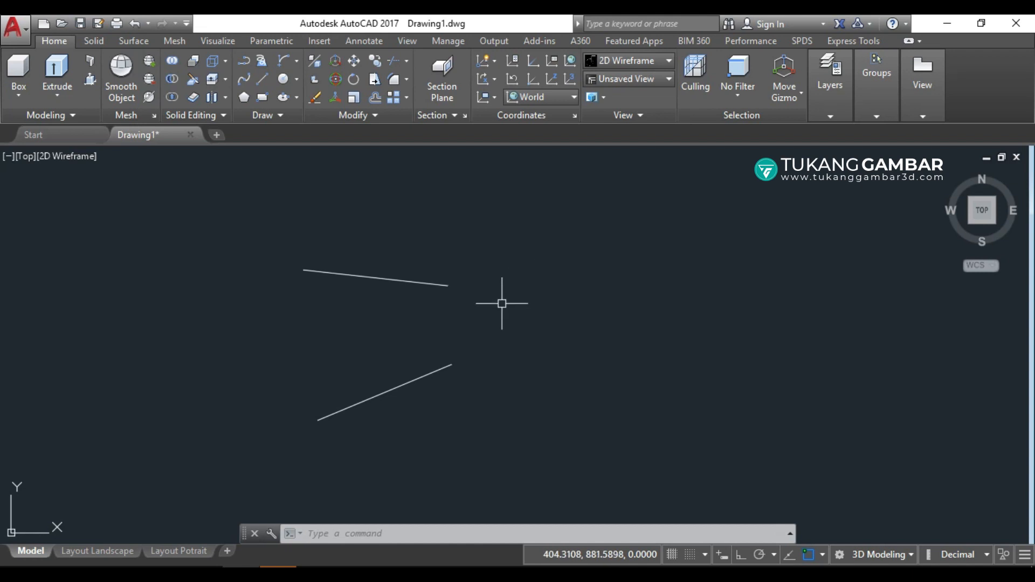
pyautogui.click(422, 254)
pyautogui.click(405, 409)
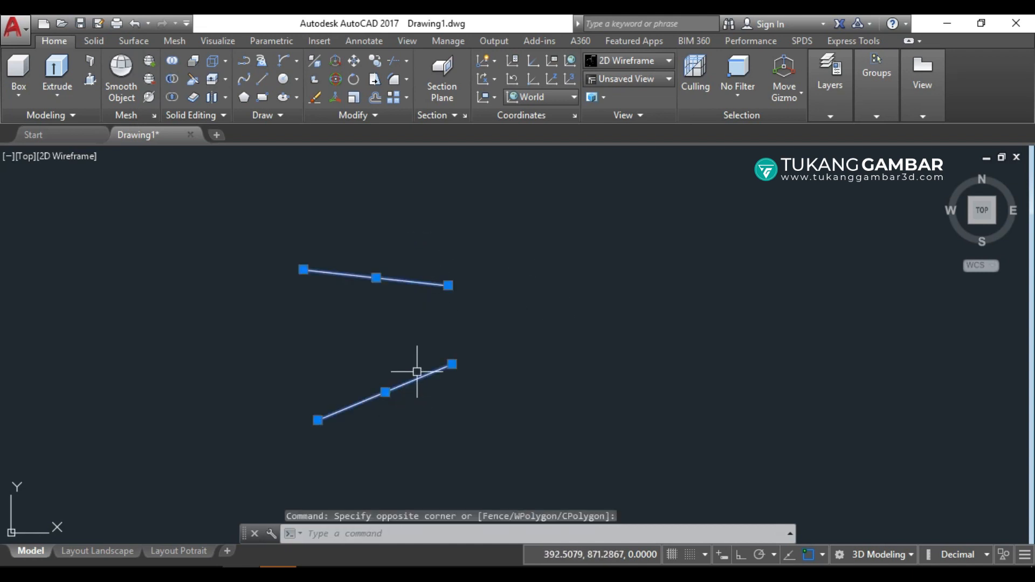
pyautogui.press('Escape')
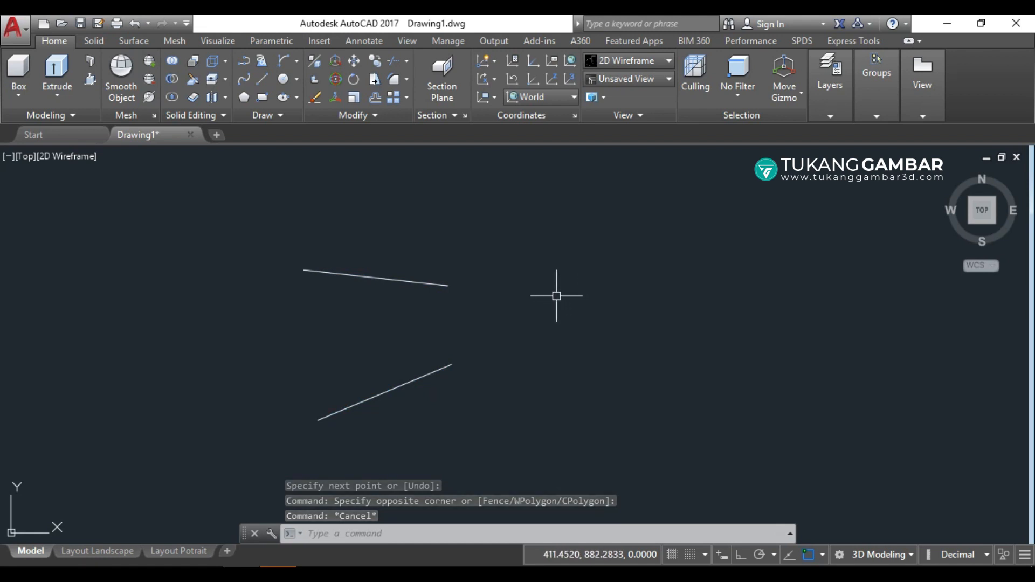
# Step: Draw a circle of radius about 6.5 centred on the apparent intersection of the two converging lines, using the Apparent Intersect snap override
pyautogui.click(280, 80)
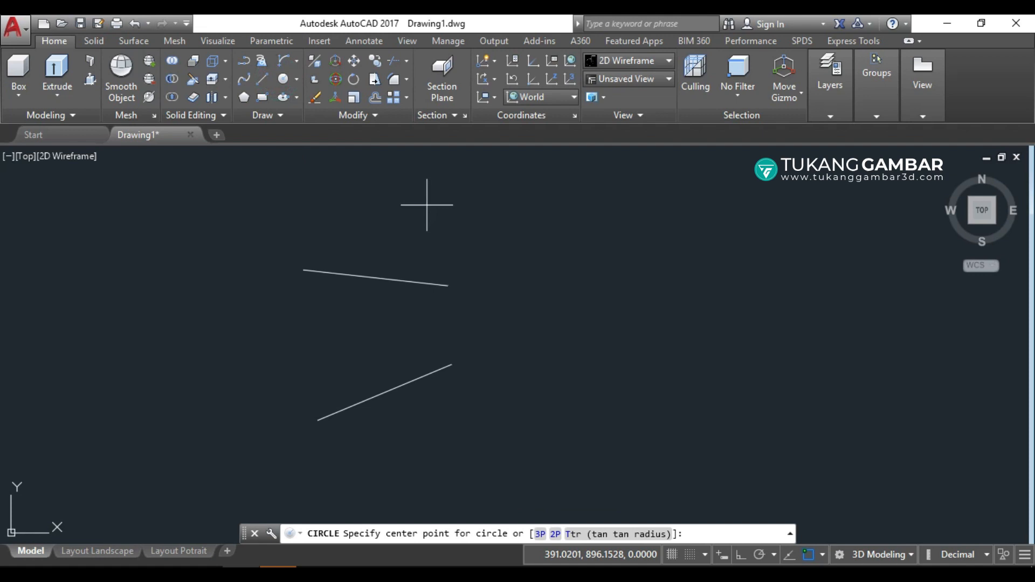
pyautogui.keyDown('shift'); pyautogui.rightClick(542, 219); pyautogui.keyUp('shift')
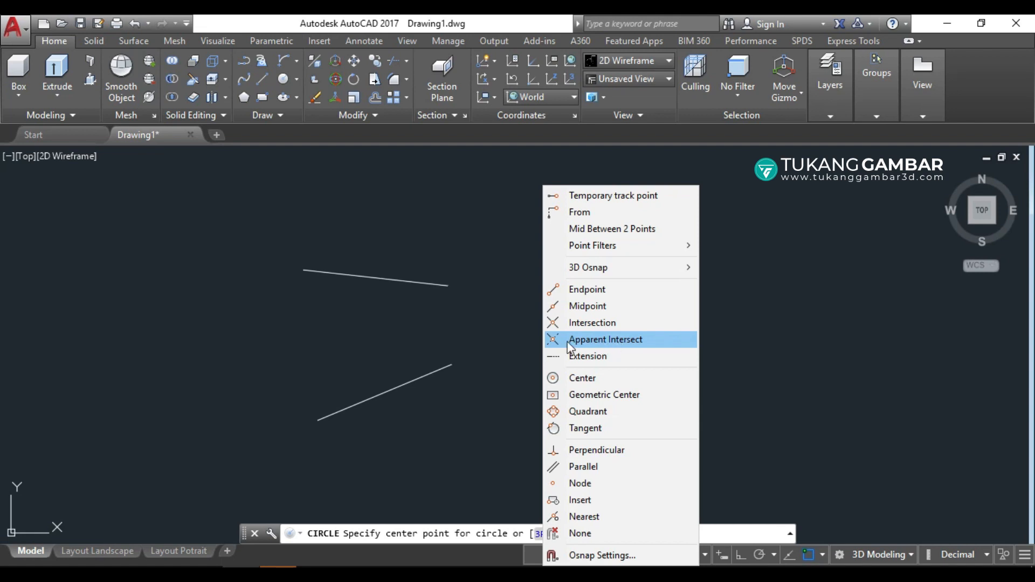
pyautogui.click(614, 343)
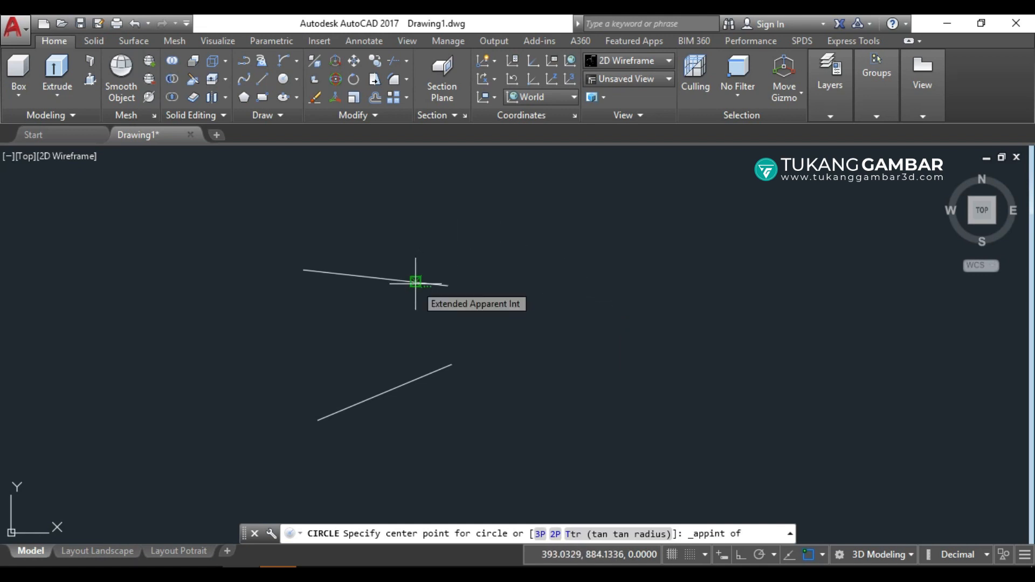
pyautogui.click(415, 282)
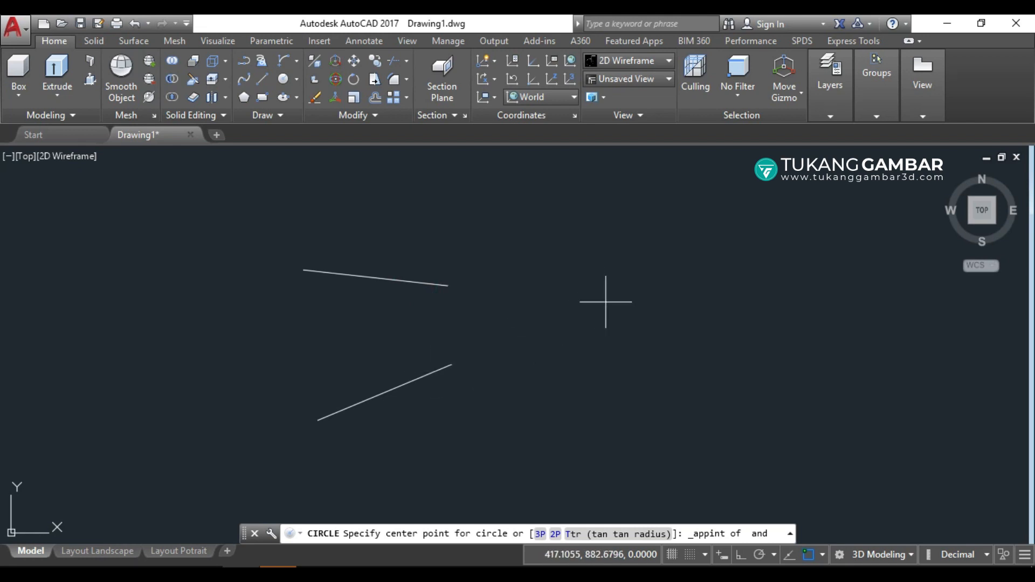
pyautogui.click(418, 377)
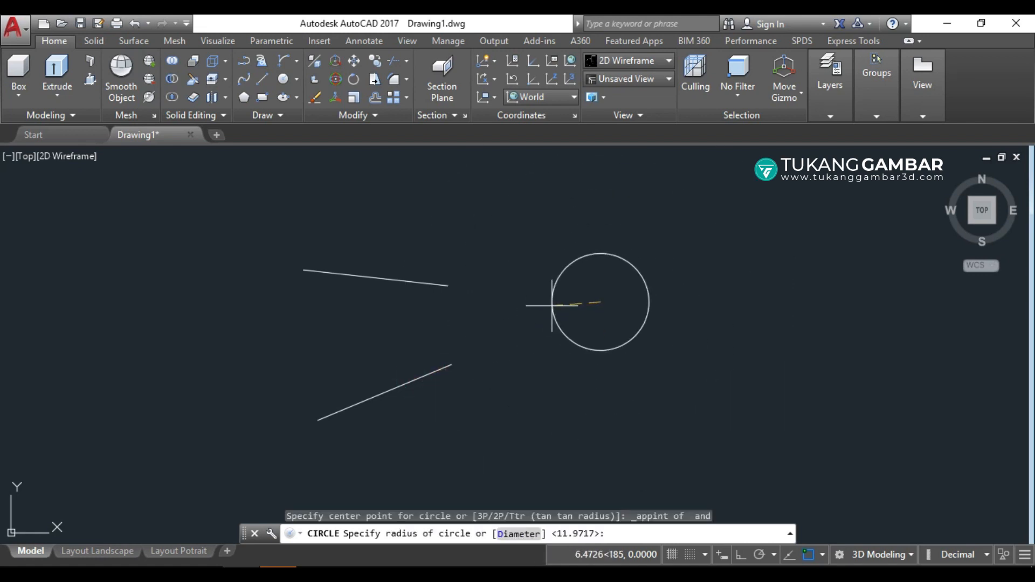
pyautogui.click(551, 306)
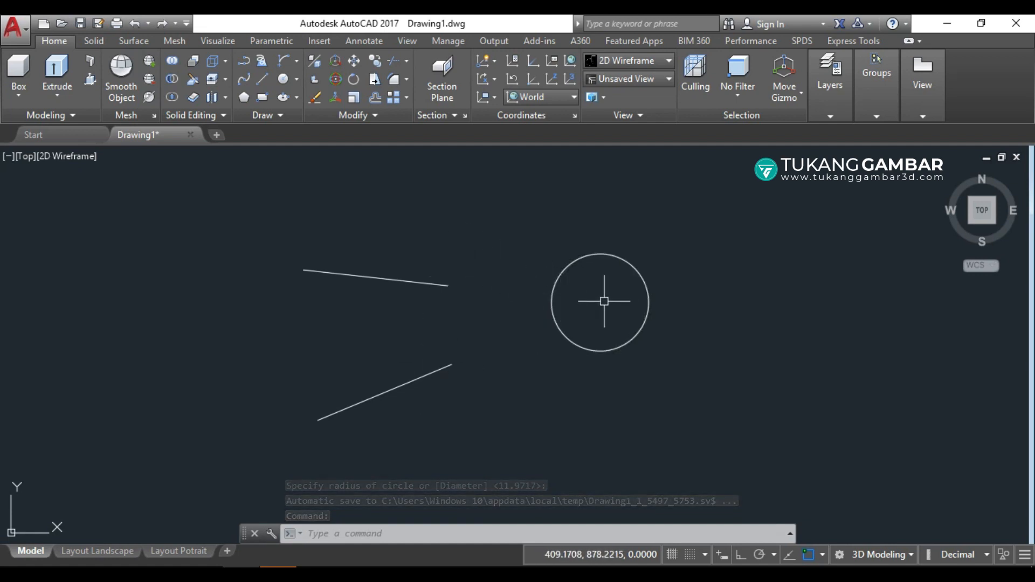
# Step: Lengthen the upper line from its right end so it passes through the circle's centre and beyond its far side
pyautogui.click(434, 230)
pyautogui.click(408, 301)
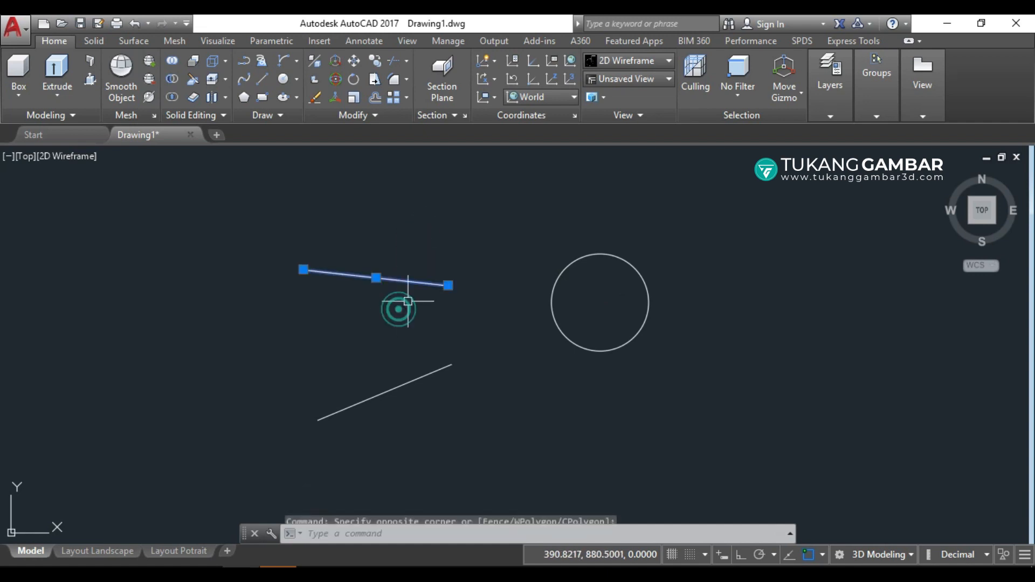
pyautogui.moveTo(448, 285)
pyautogui.click(503, 328)
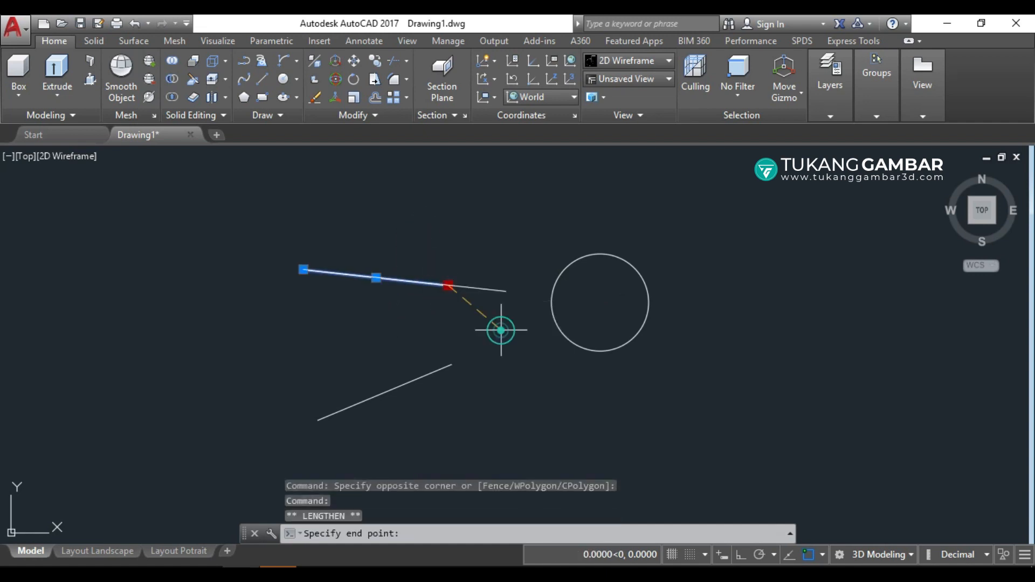
pyautogui.press('space')
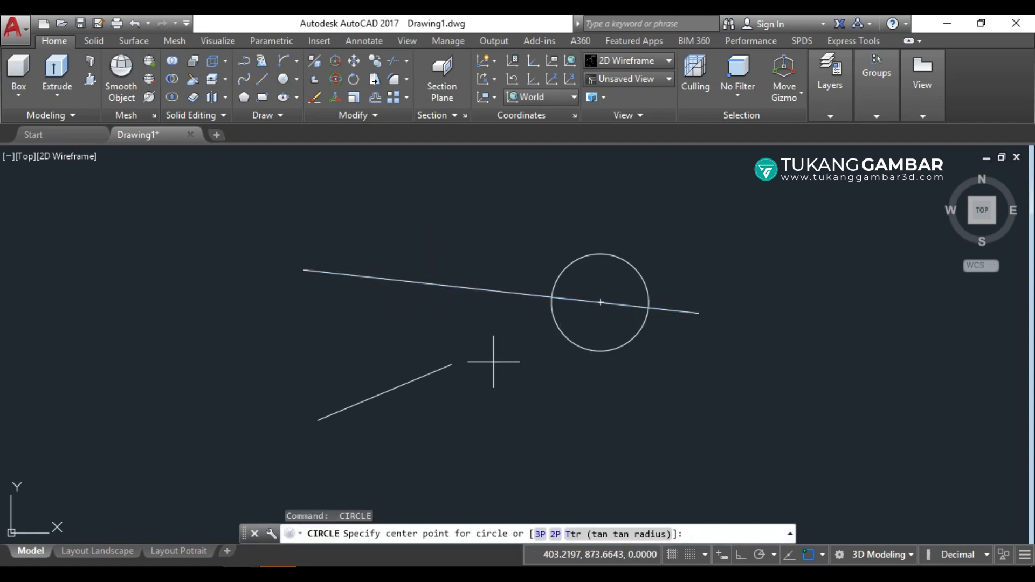
pyautogui.press('Escape')
# Step: Lengthen the lower line from its right end so it crosses the upper line at the circle's centre and extends past the circle
pyautogui.click(451, 364)
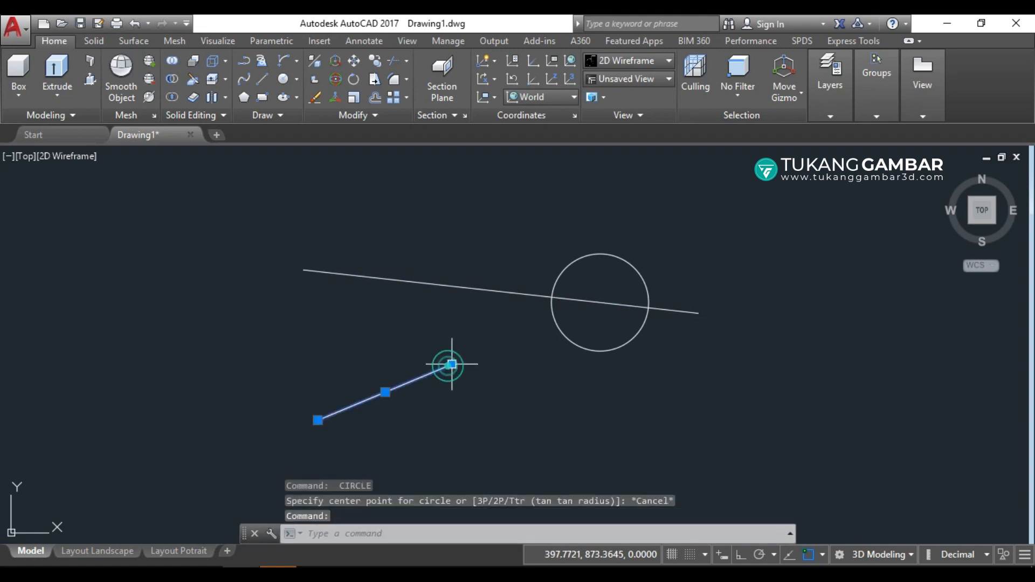
pyautogui.moveTo(452, 364)
pyautogui.click(487, 410)
pyautogui.click(688, 265)
pyautogui.press('Escape')
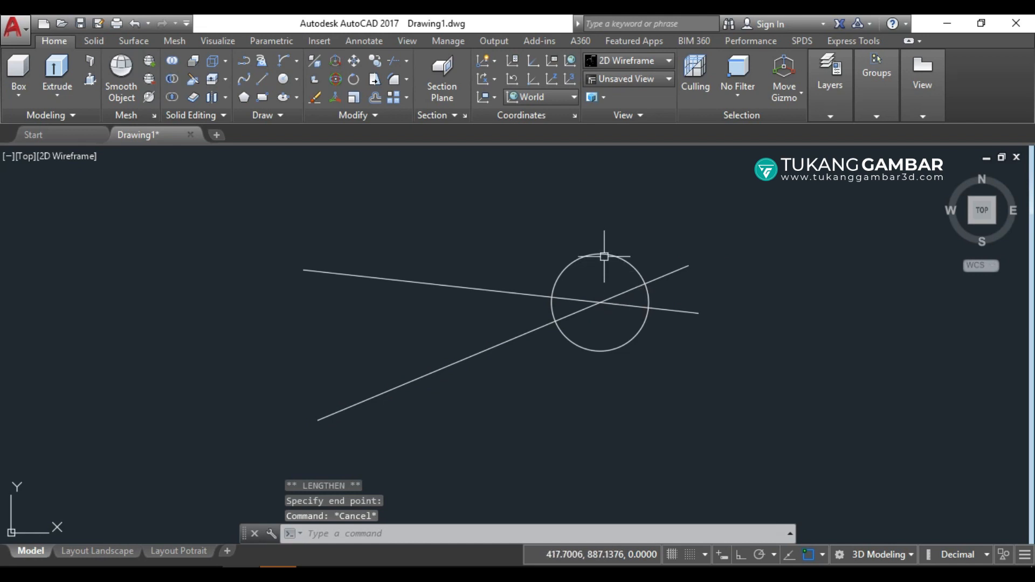
# Step: Erase the circle and both crossing lines
pyautogui.click(604, 257)
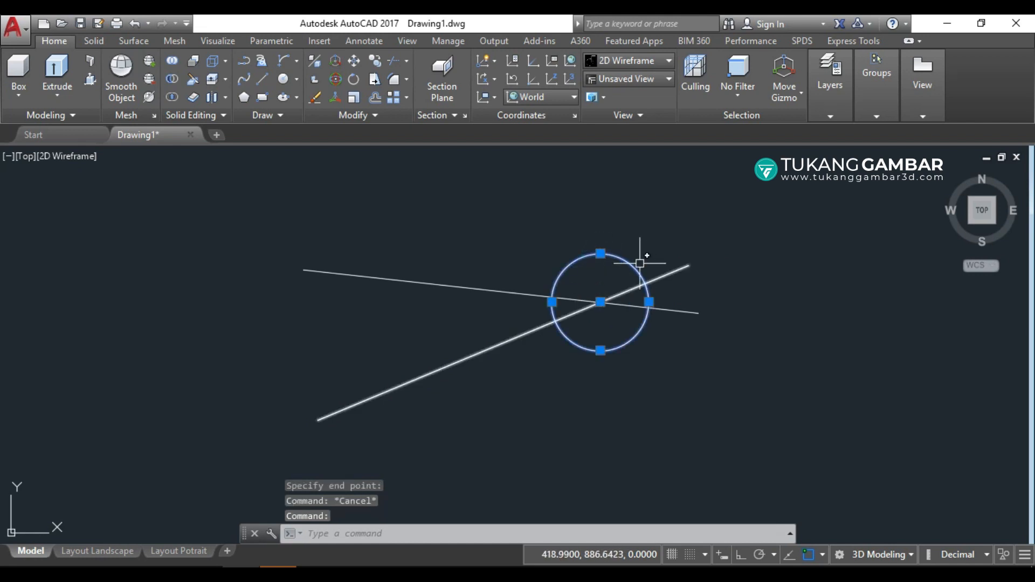
pyautogui.click(713, 202)
pyautogui.click(518, 376)
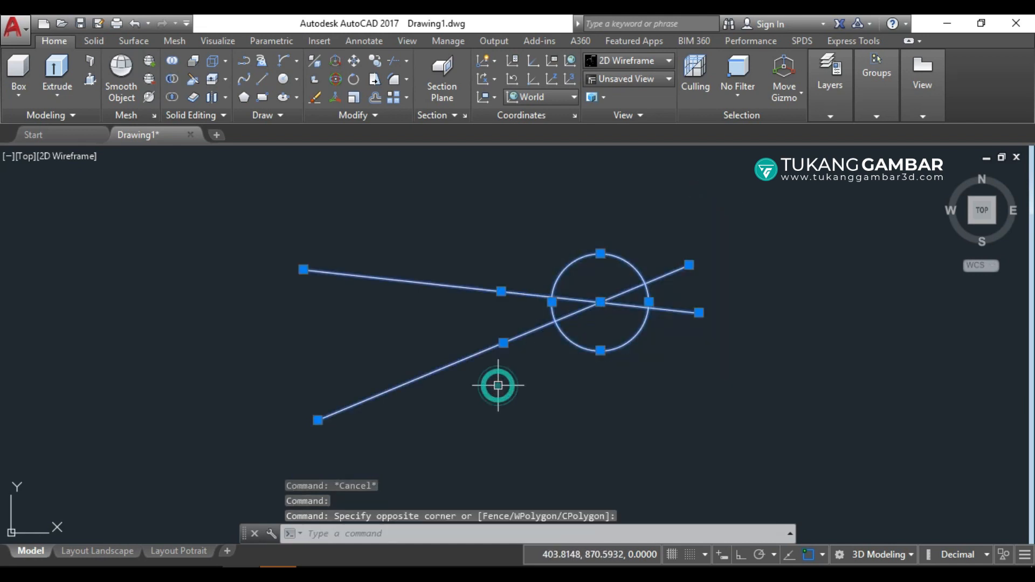
pyautogui.write('E')
pyautogui.press('Return')
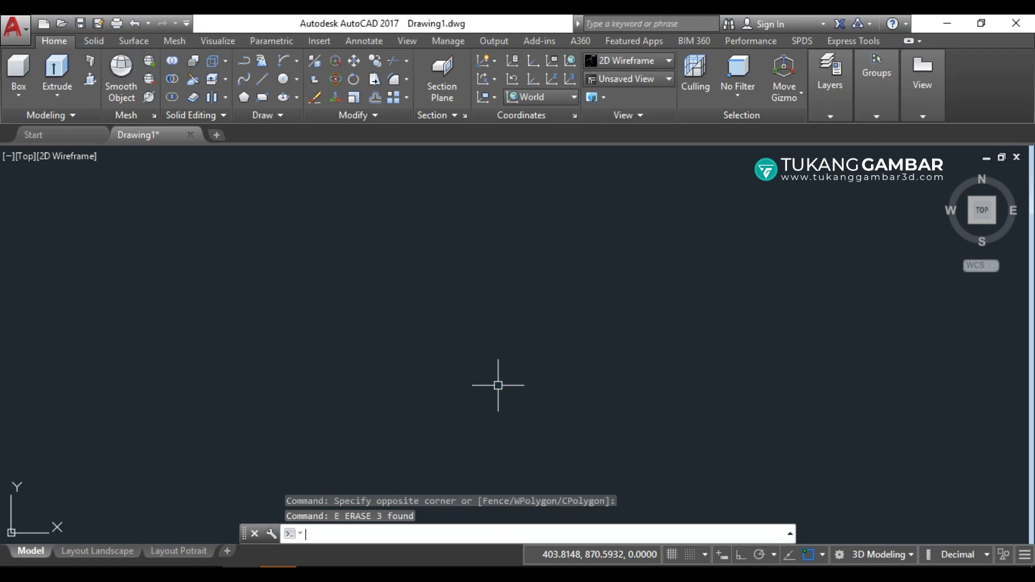
# Step: Draw a rectangle in the left half of the empty drawing area
pyautogui.keyDown('shift'); pyautogui.rightClick(452, 265); pyautogui.keyUp('shift')
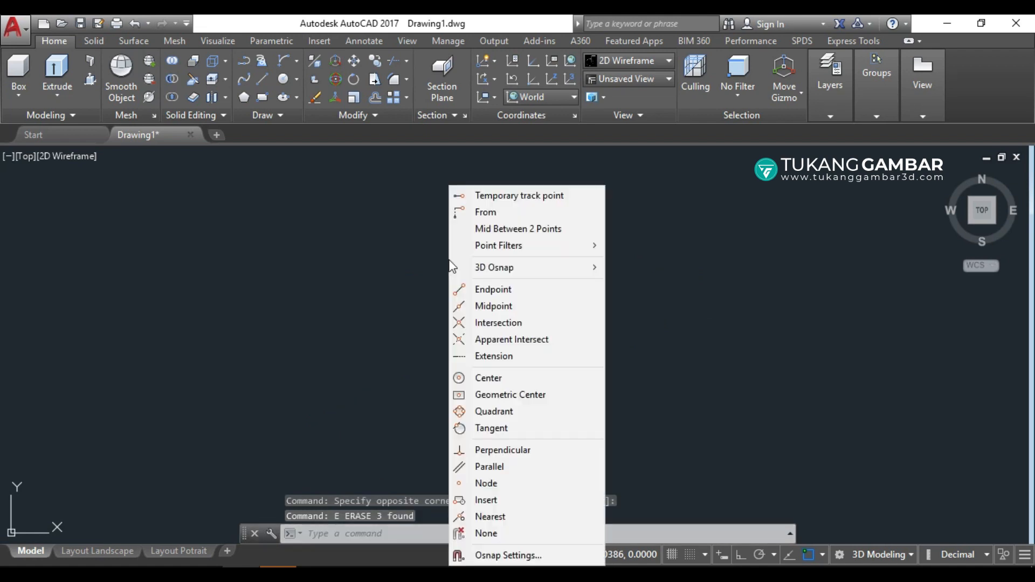
pyautogui.click(421, 326)
pyautogui.click(263, 98)
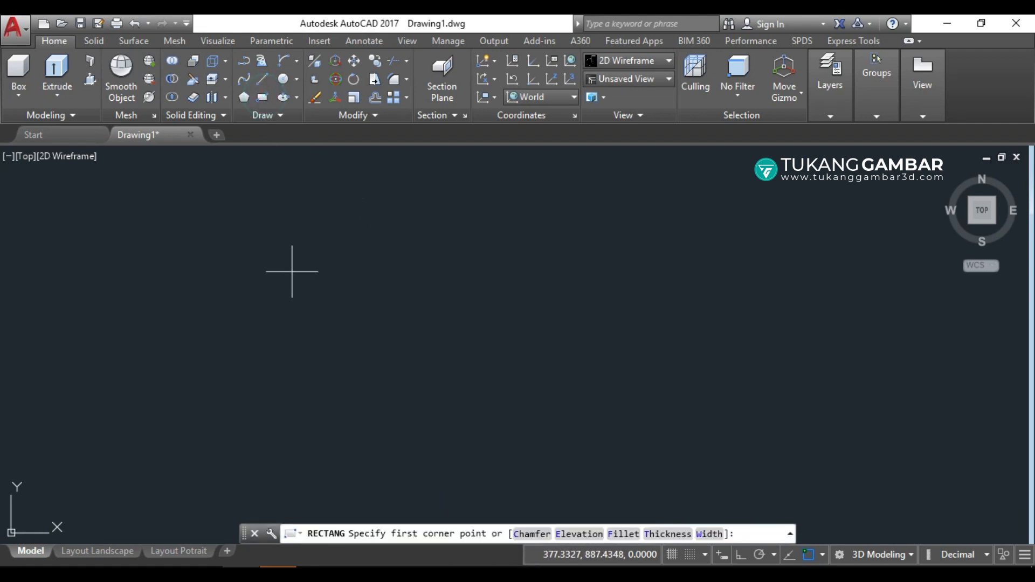
pyautogui.click(258, 275)
pyautogui.click(427, 399)
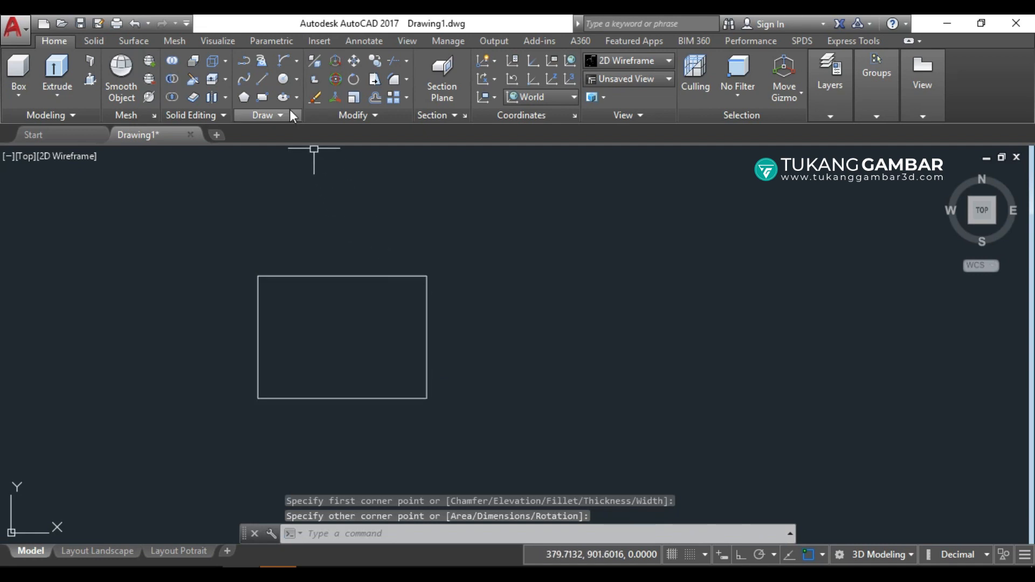
# Step: Draw a near-vertical line right of the rectangle, ending on the extension of its bottom edge with the Extension snap override
pyautogui.click(262, 79)
pyautogui.click(562, 258)
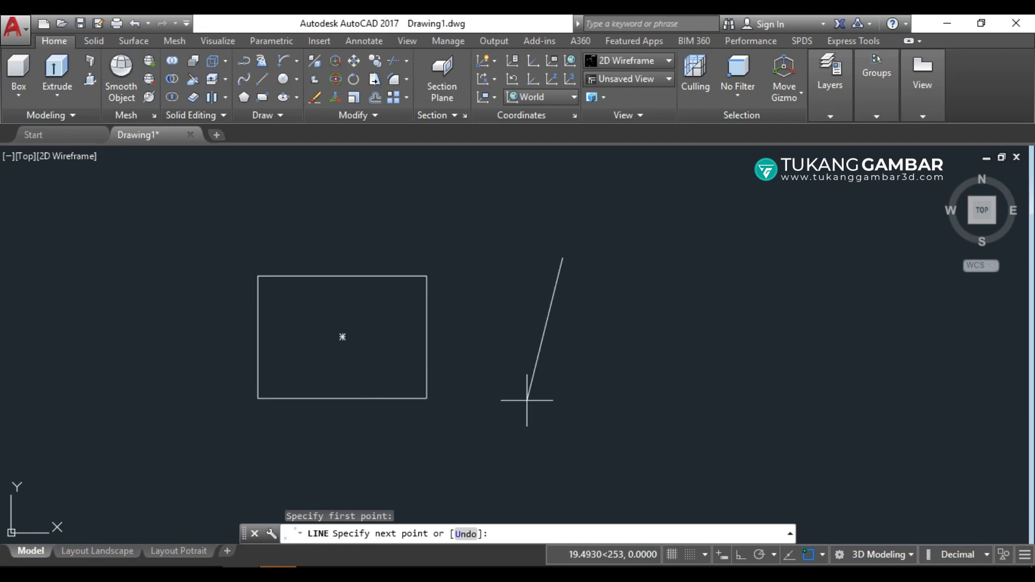
pyautogui.keyDown('shift'); pyautogui.rightClick(563, 335); pyautogui.keyUp('shift')
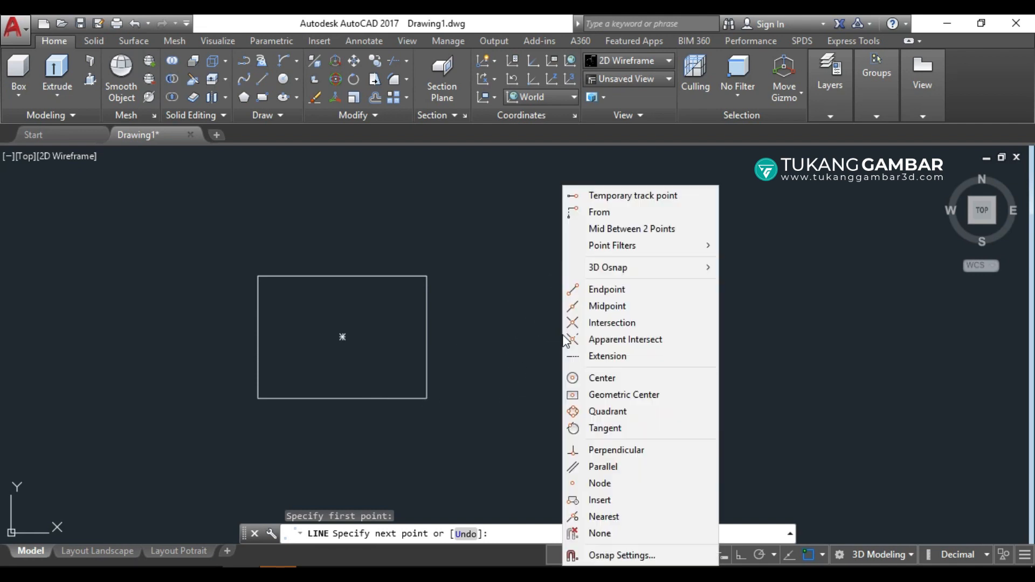
pyautogui.click(644, 359)
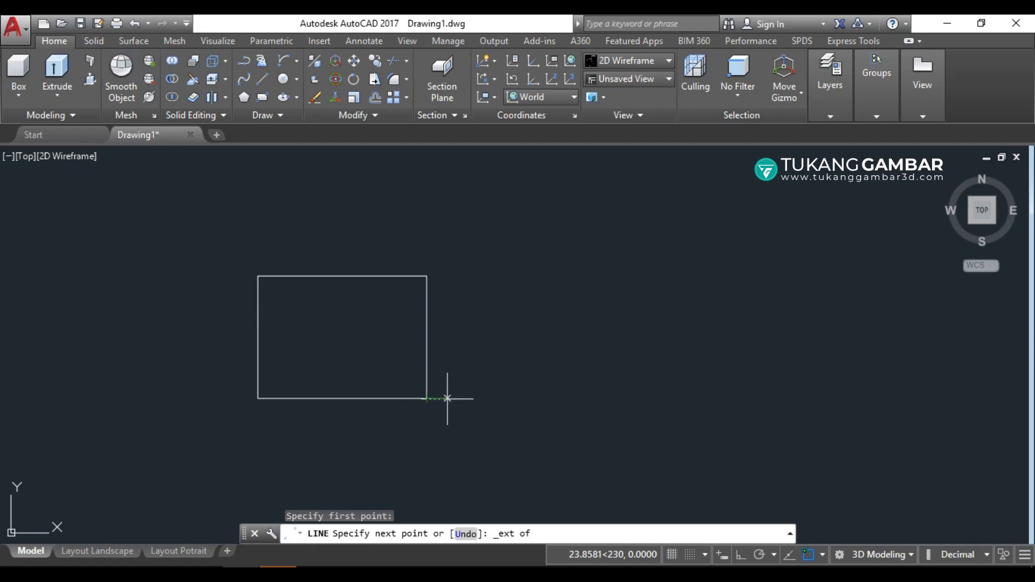
pyautogui.click(560, 399)
pyautogui.press('Escape')
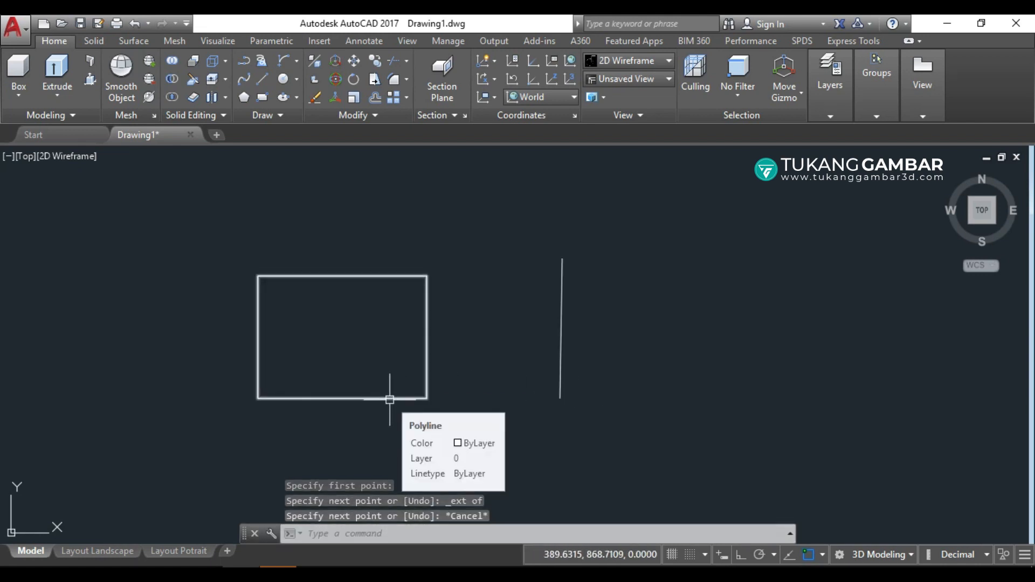
# Step: Erase the rectangle and the near-vertical line beside it
pyautogui.click(650, 225)
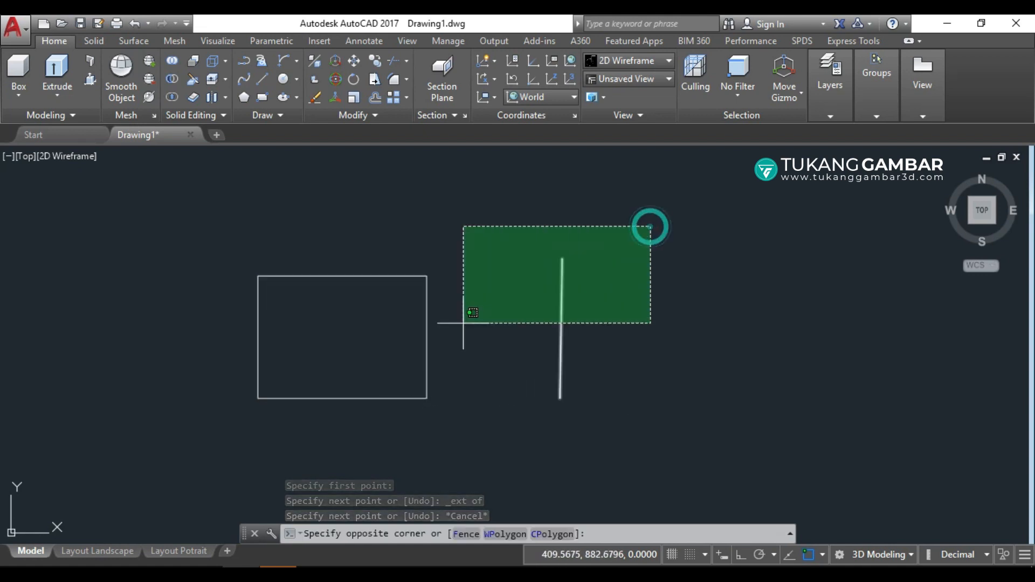
pyautogui.click(349, 373)
pyautogui.write('e')
pyautogui.press('Return')
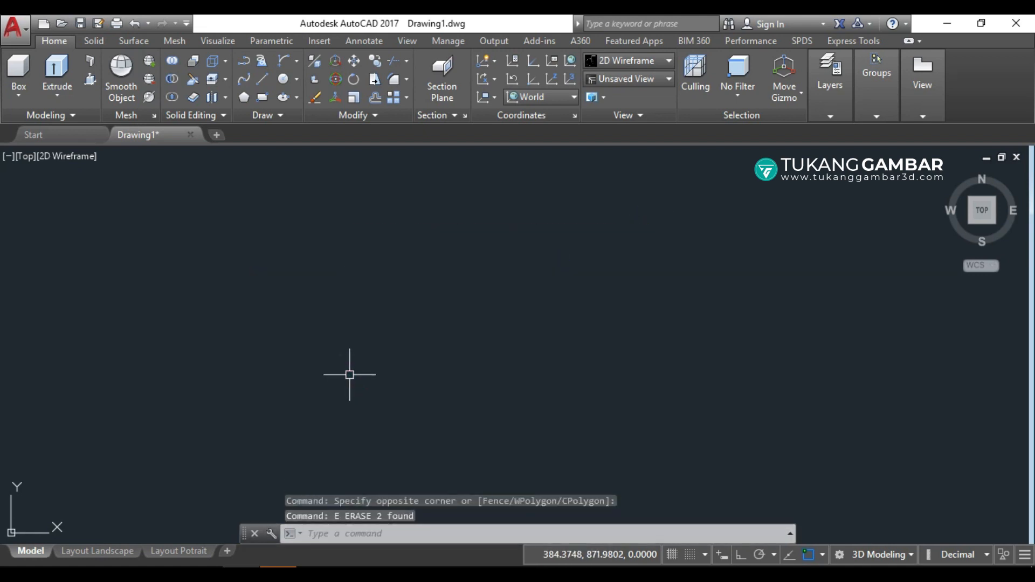
# Step: Draw a large circle of radius about 12.8 and a separate smaller circle to its right
pyautogui.keyDown('shift'); pyautogui.rightClick(404, 306); pyautogui.keyUp('shift')
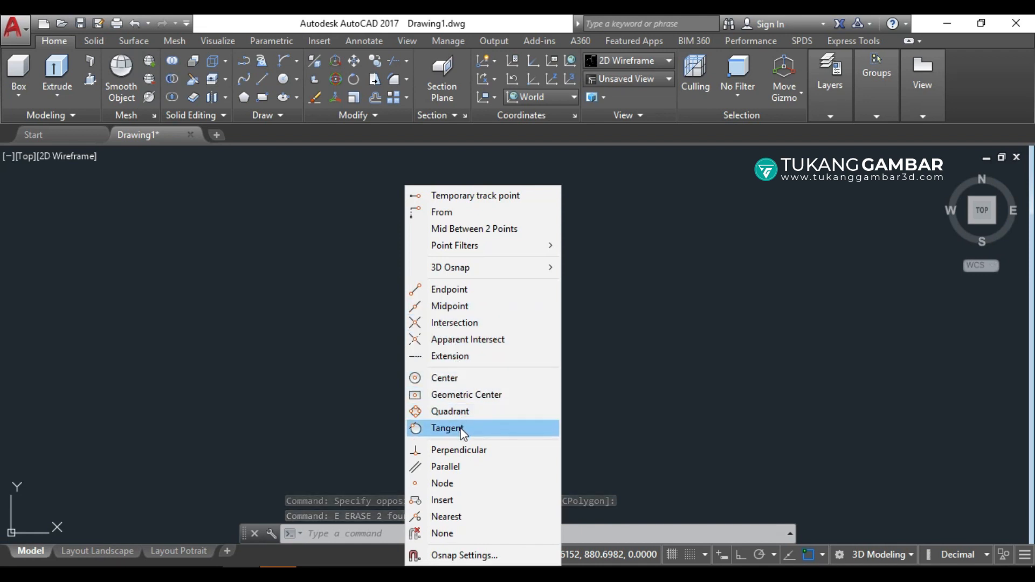
pyautogui.click(442, 428)
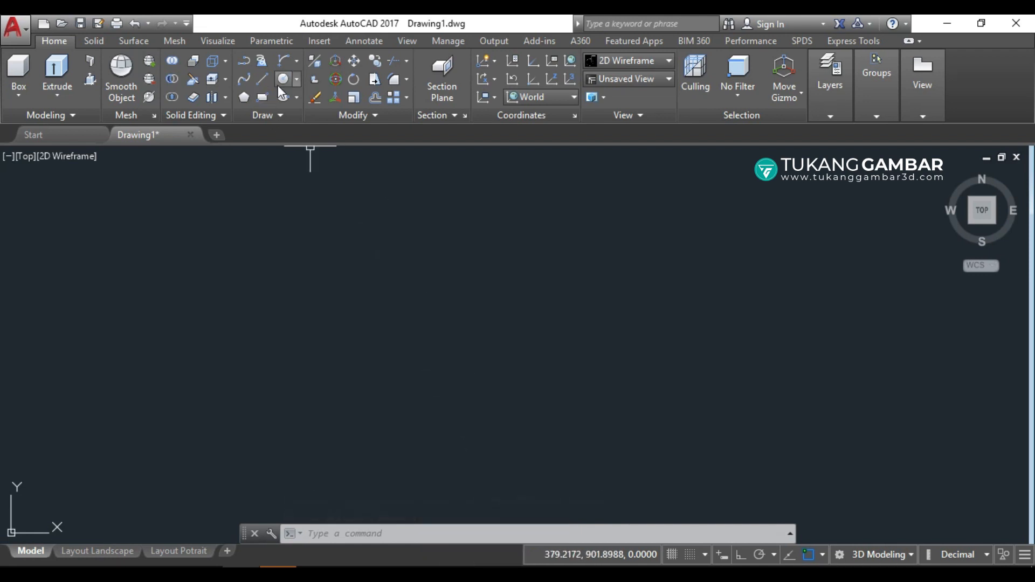
pyautogui.click(283, 79)
pyautogui.click(318, 329)
pyautogui.click(383, 404)
pyautogui.press('Return')
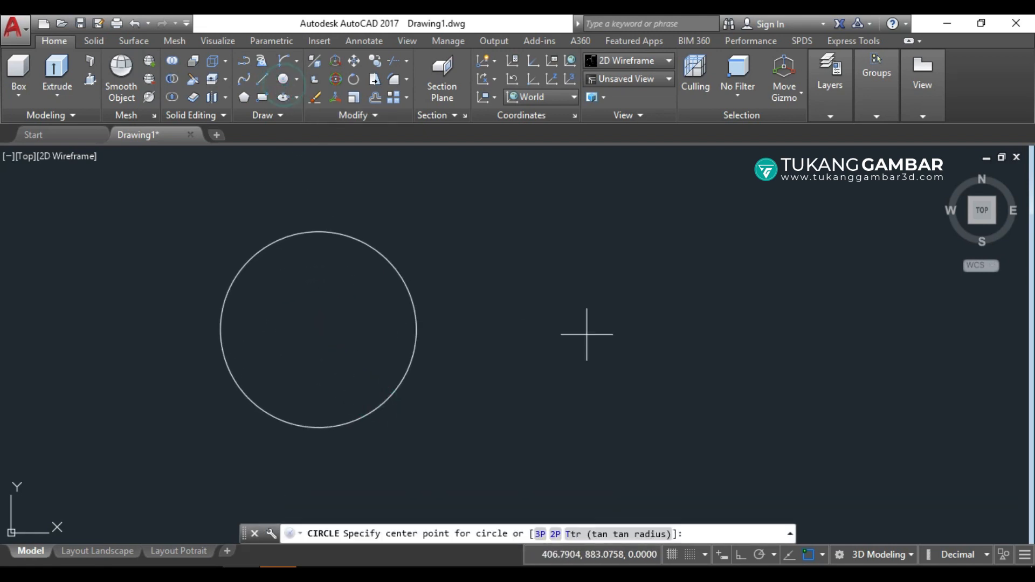
pyautogui.click(662, 313)
pyautogui.click(668, 364)
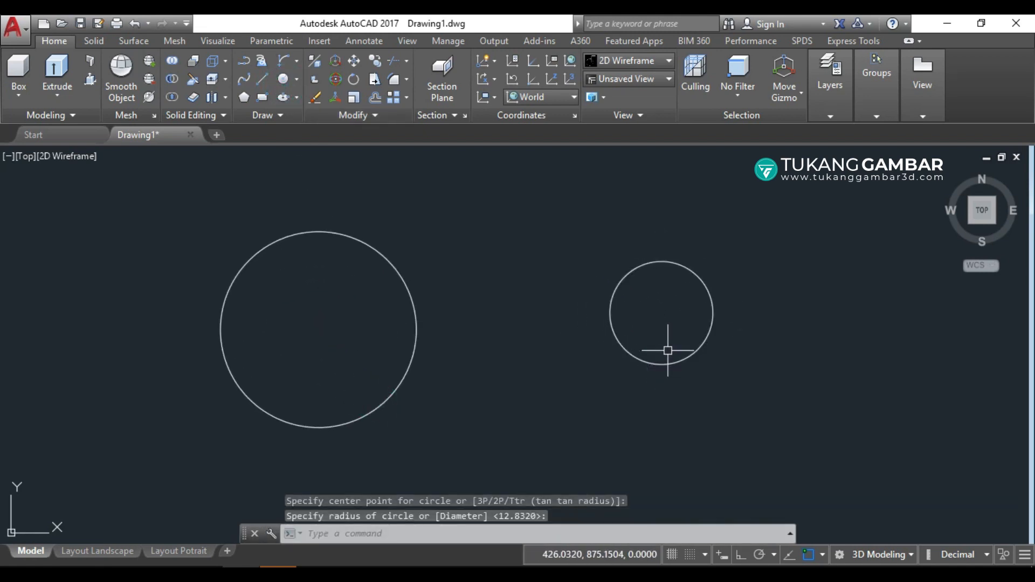
# Step: Draw a line tangent to the upper sides of both circles, using the Tangent snap override for its start and end points
pyautogui.moveTo(665, 351); pyautogui.dragTo(710, 368, button='middle')
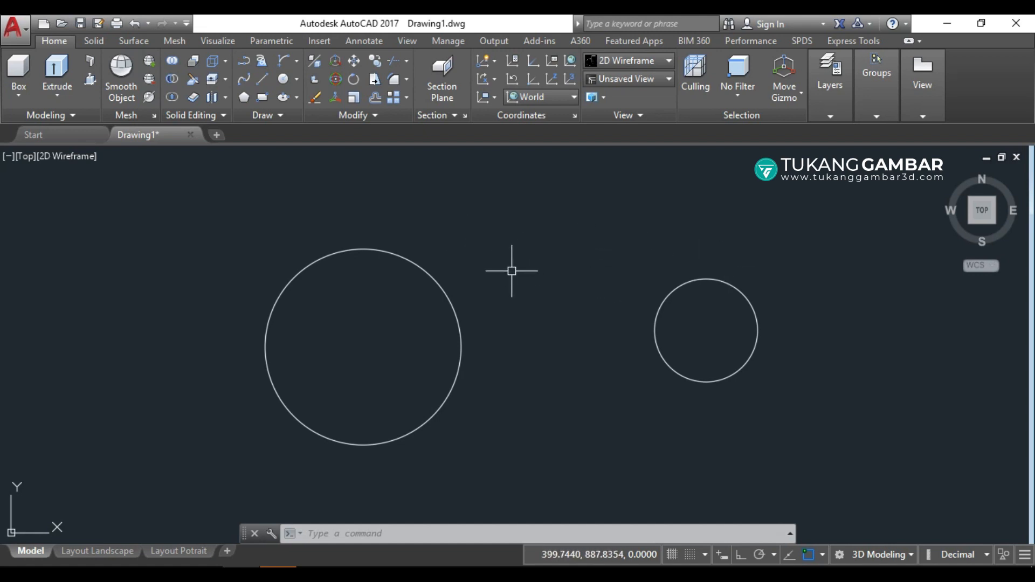
pyautogui.click(263, 79)
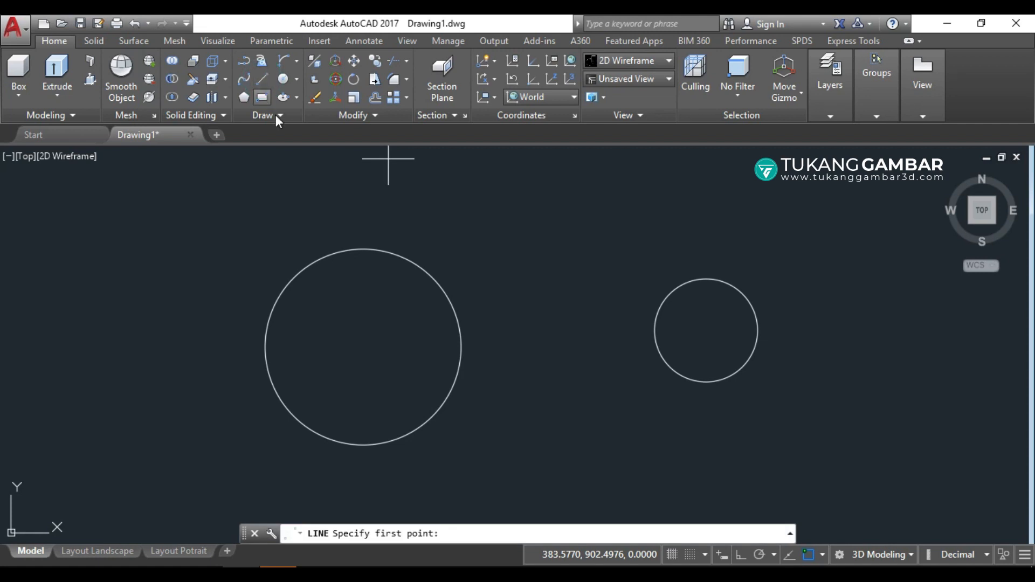
pyautogui.keyDown('shift'); pyautogui.rightClick(457, 224); pyautogui.keyUp('shift')
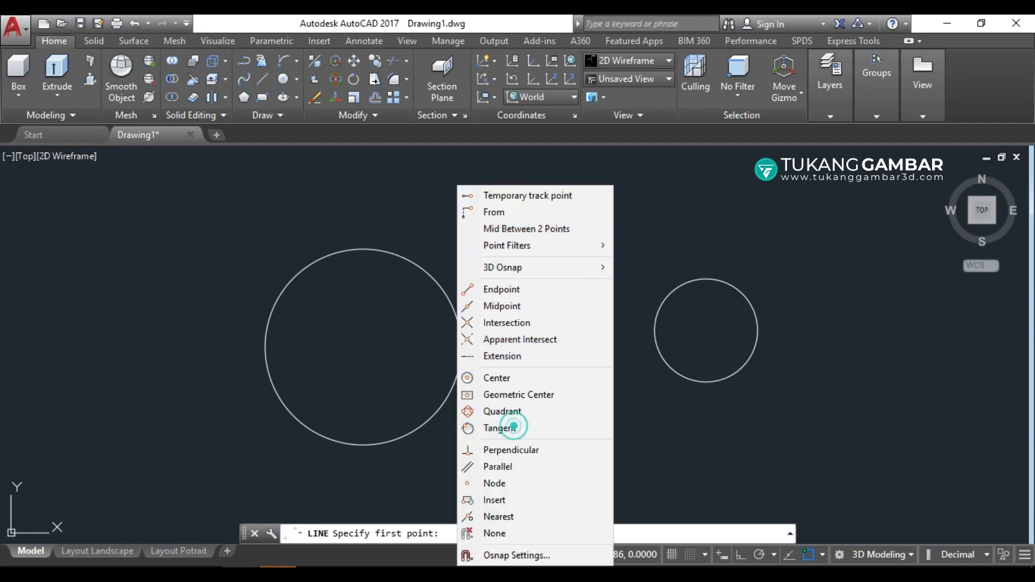
pyautogui.click(513, 427)
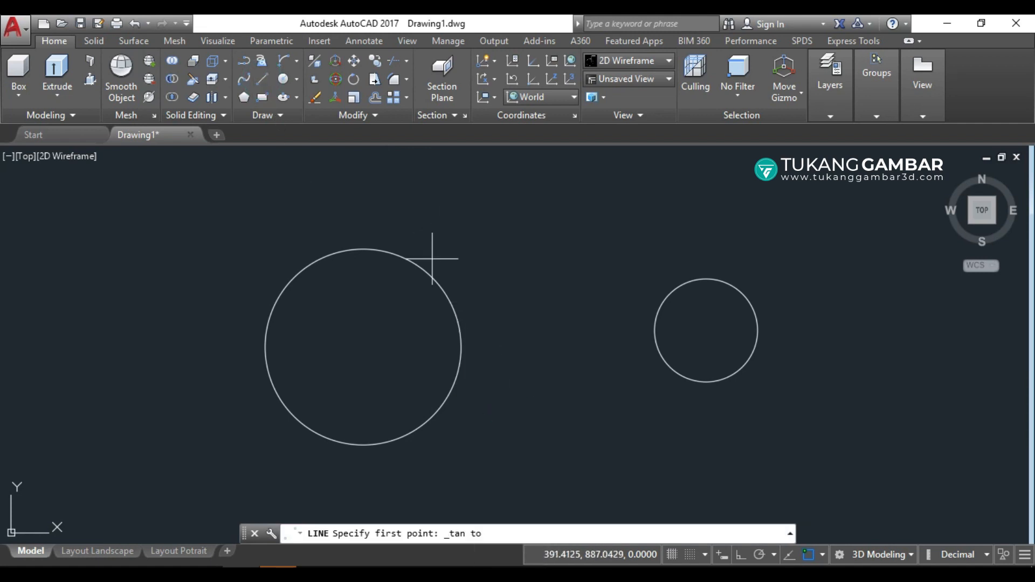
pyautogui.click(394, 255)
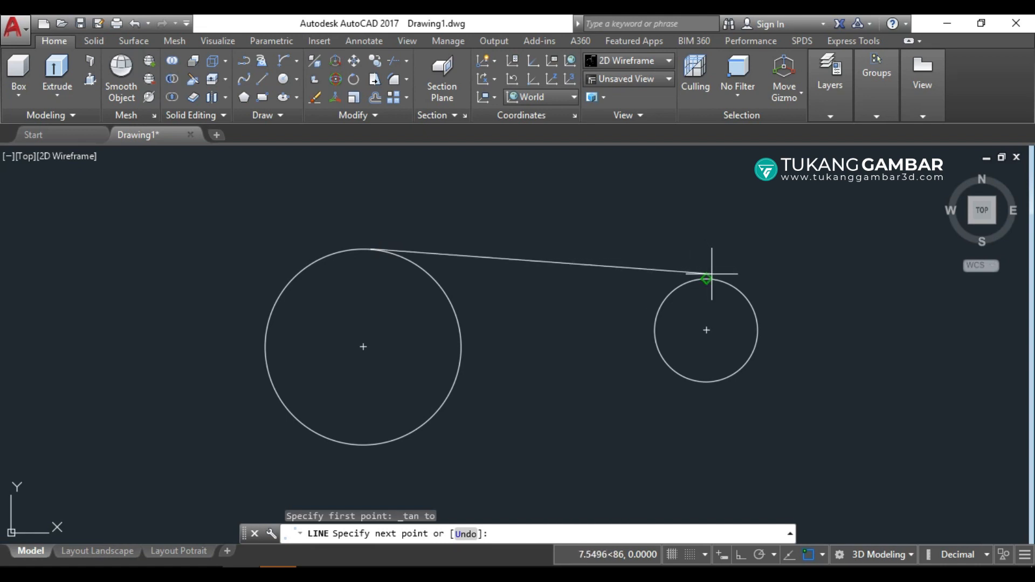
pyautogui.keyDown('shift'); pyautogui.rightClick(664, 244); pyautogui.keyUp('shift')
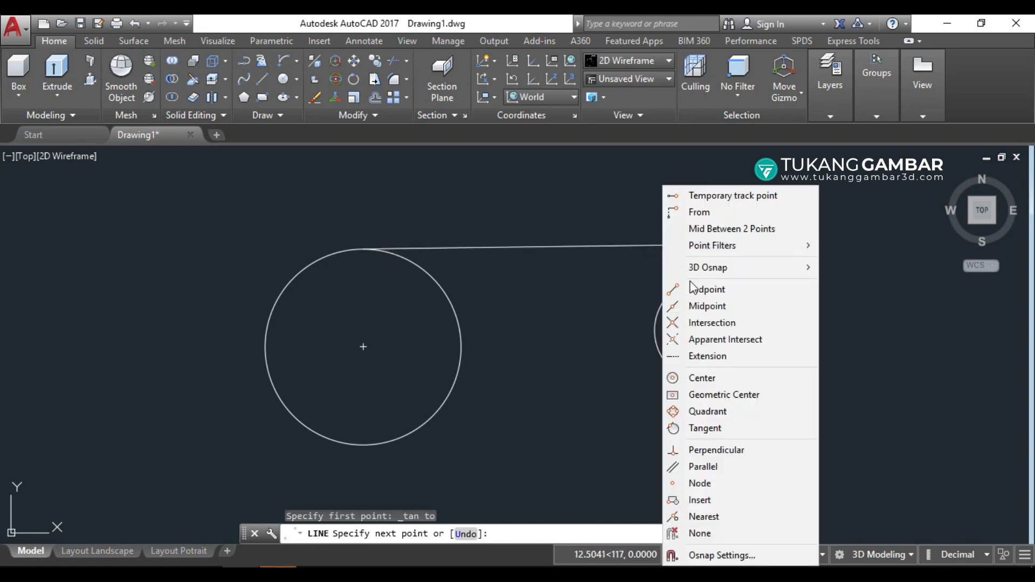
pyautogui.click(686, 428)
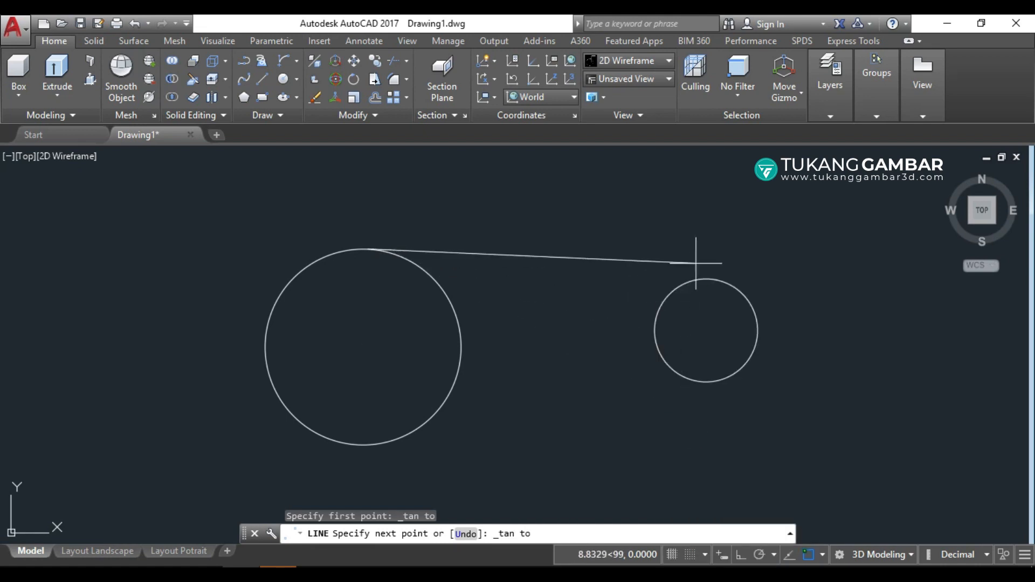
pyautogui.click(698, 279)
pyautogui.rightClick(684, 237)
pyautogui.click(706, 245)
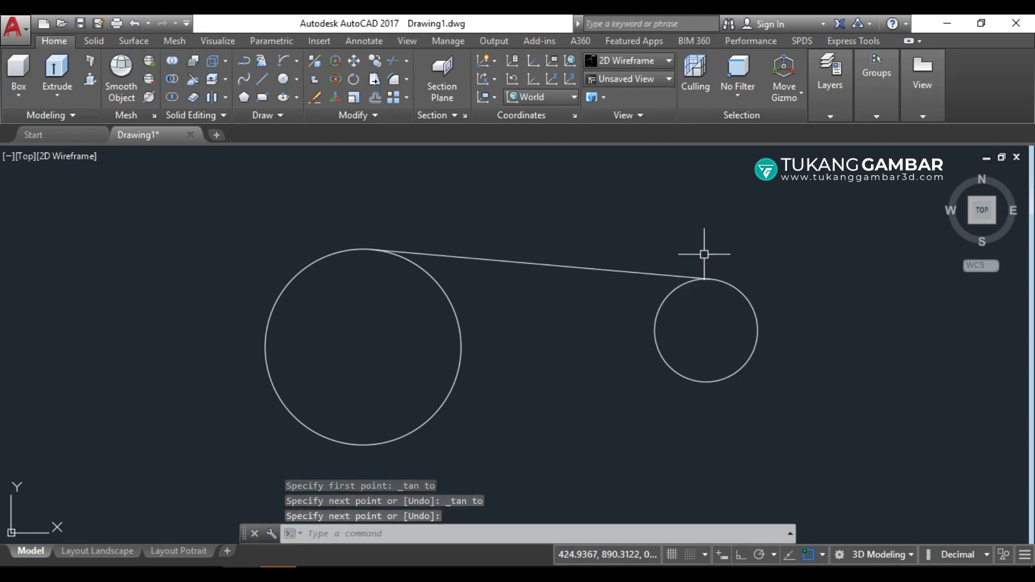
# Step: Draw a line tangent to the lower sides of both circles, using the Tangent snap override for its start and end points
pyautogui.moveTo(498, 314); pyautogui.dragTo(483, 288, button='middle')
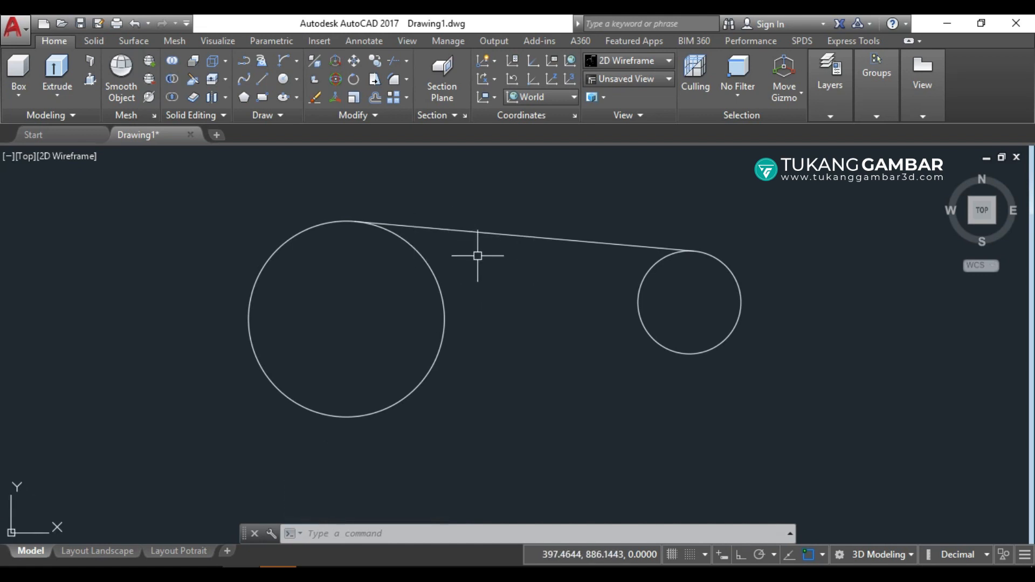
pyautogui.click(262, 78)
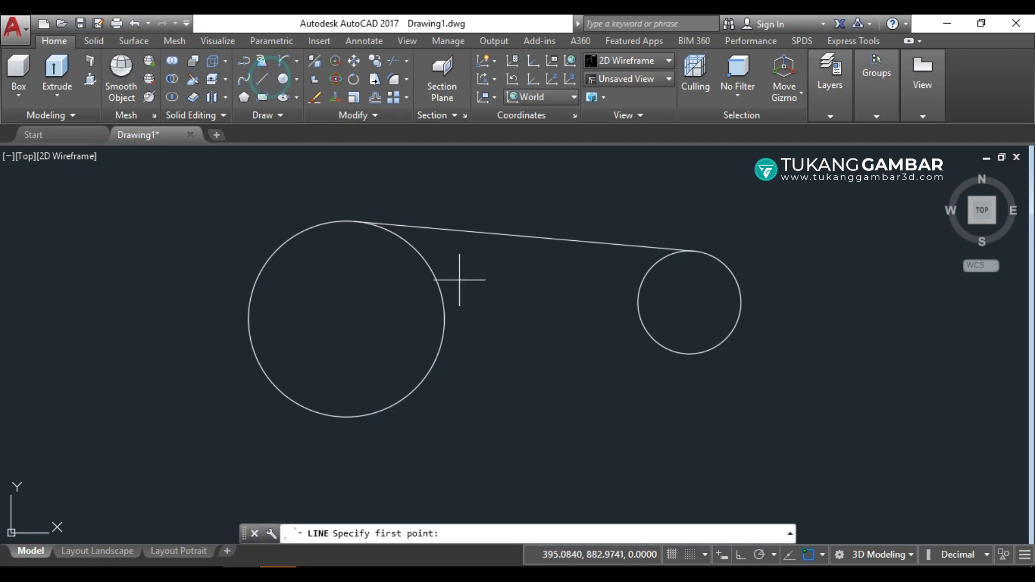
pyautogui.keyDown('shift'); pyautogui.rightClick(527, 340); pyautogui.keyUp('shift')
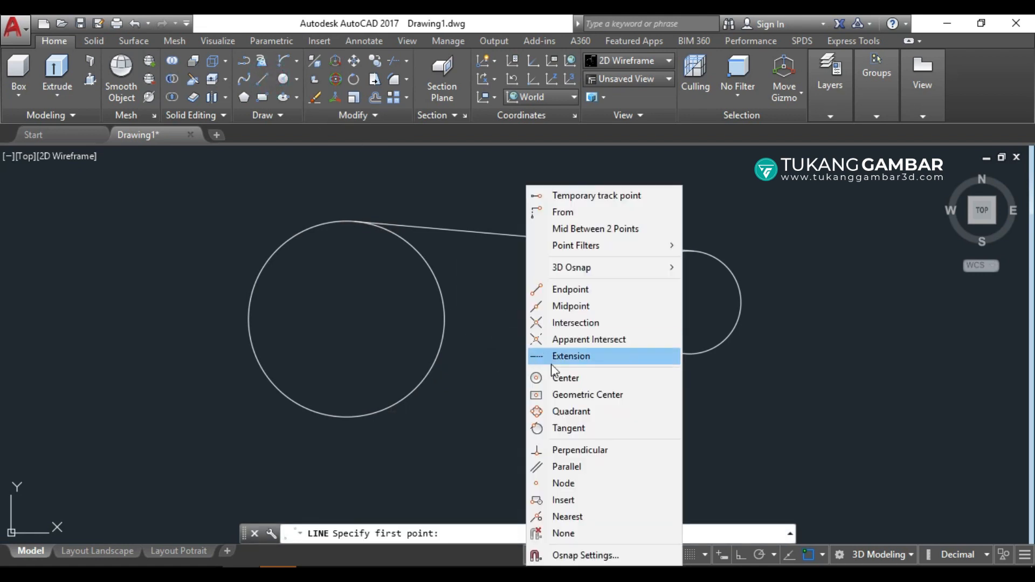
pyautogui.click(563, 429)
pyautogui.click(380, 417)
pyautogui.keyDown('shift'); pyautogui.rightClick(624, 367); pyautogui.keyUp('shift')
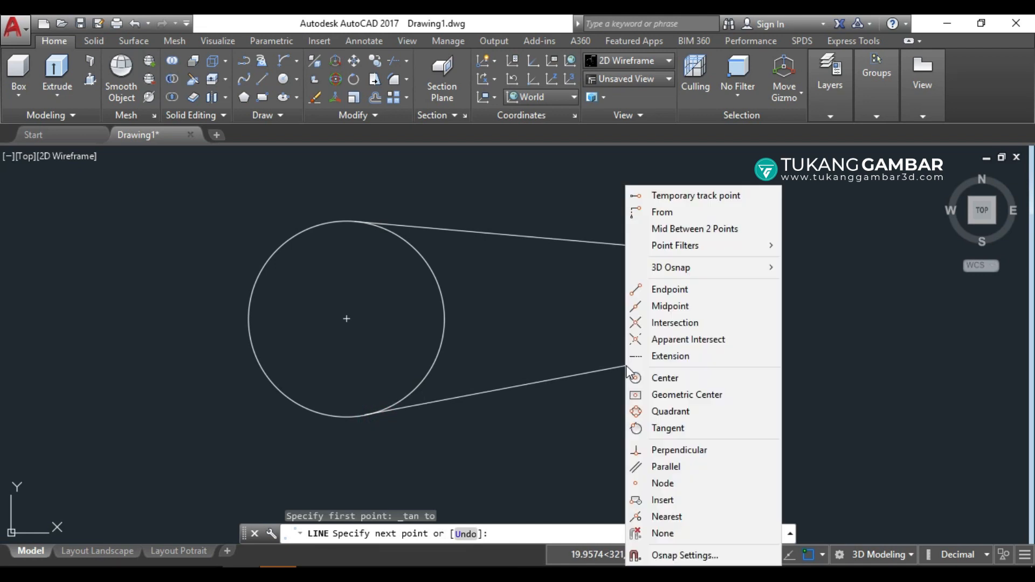
pyautogui.click(668, 427)
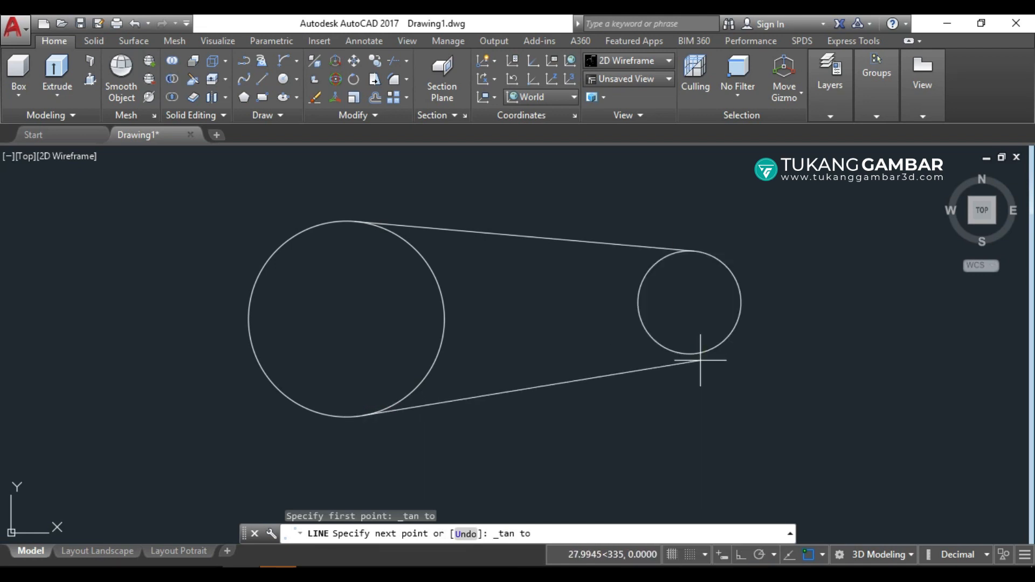
pyautogui.click(699, 355)
pyautogui.rightClick(600, 283)
pyautogui.click(628, 294)
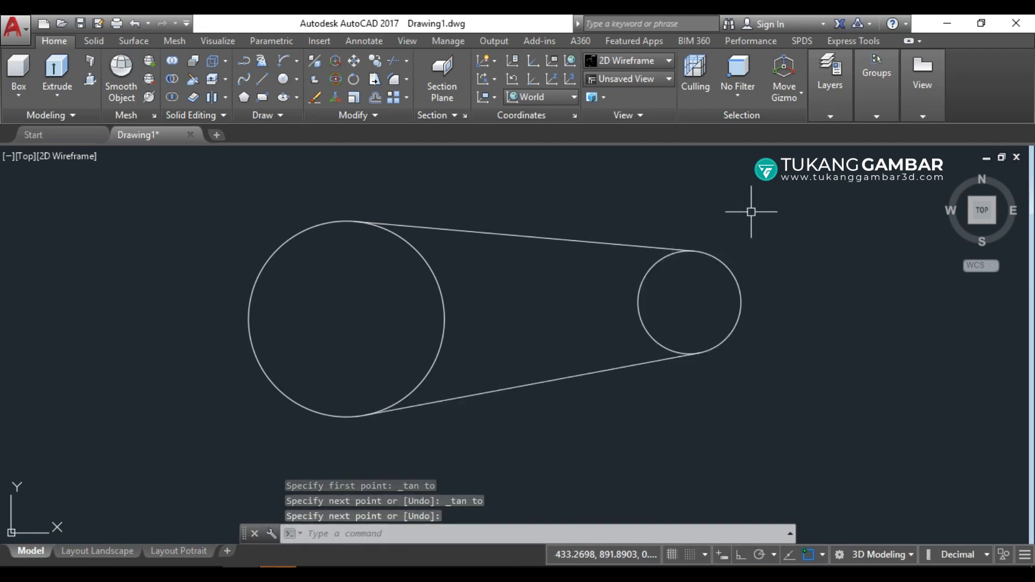
# Step: Erase both circles and the two tangent lines
pyautogui.moveTo(758, 208); pyautogui.dragTo(766, 227, button='middle')
pyautogui.click(811, 224)
pyautogui.click(308, 406)
pyautogui.write('e')
pyautogui.press('Return')
# Step: Draw a single horizontal line in the upper left part of the empty drawing area
pyautogui.keyDown('shift'); pyautogui.rightClick(399, 275); pyautogui.keyUp('shift')
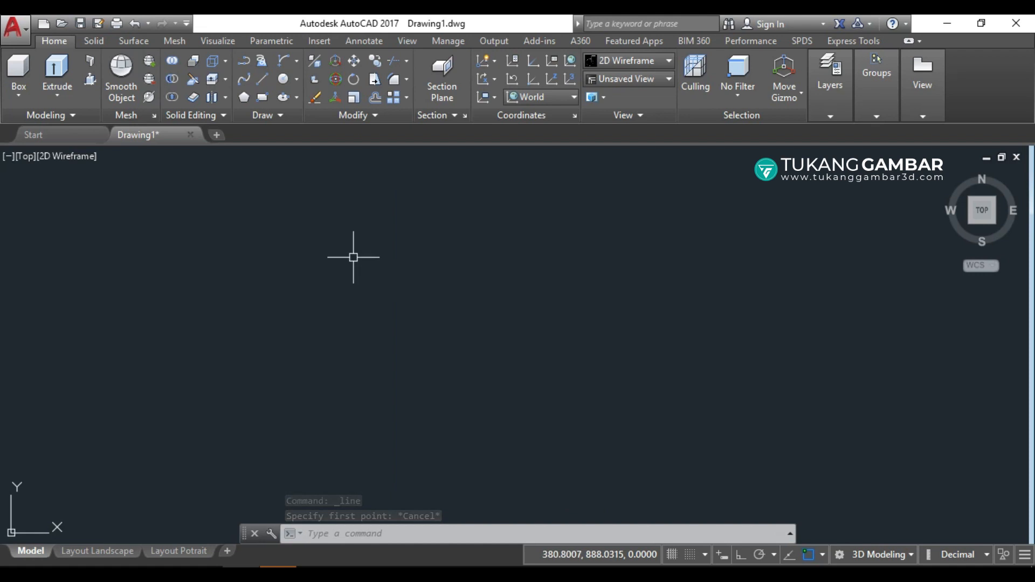
pyautogui.click(262, 79)
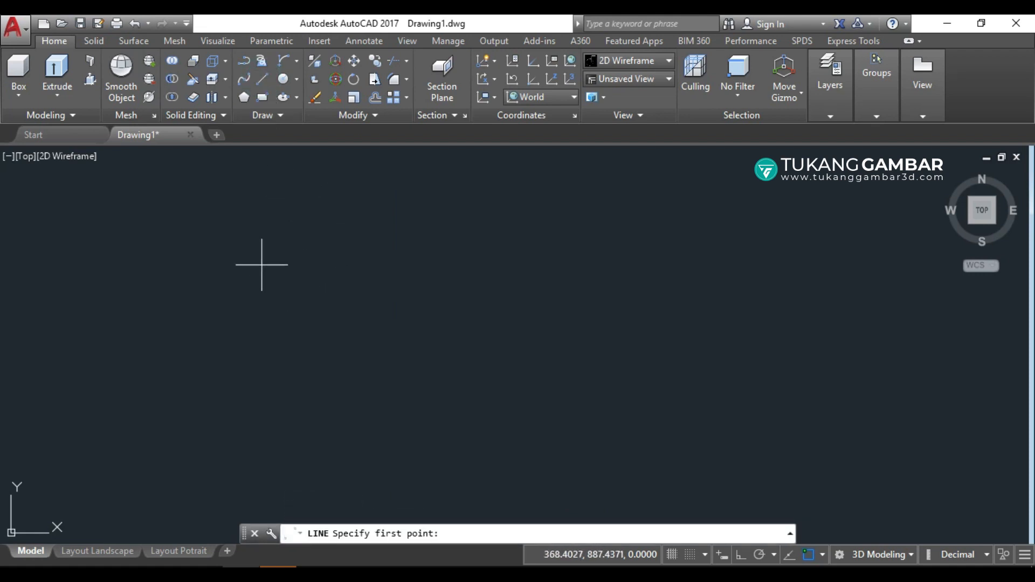
pyautogui.click(256, 261)
pyautogui.click(472, 260)
pyautogui.rightClick(459, 207)
pyautogui.click(473, 218)
# Step: Draw a separate slanted line running down to the right, well to the right of the horizontal line
pyautogui.click(256, 83)
pyautogui.click(685, 246)
pyautogui.click(777, 385)
pyautogui.rightClick(728, 272)
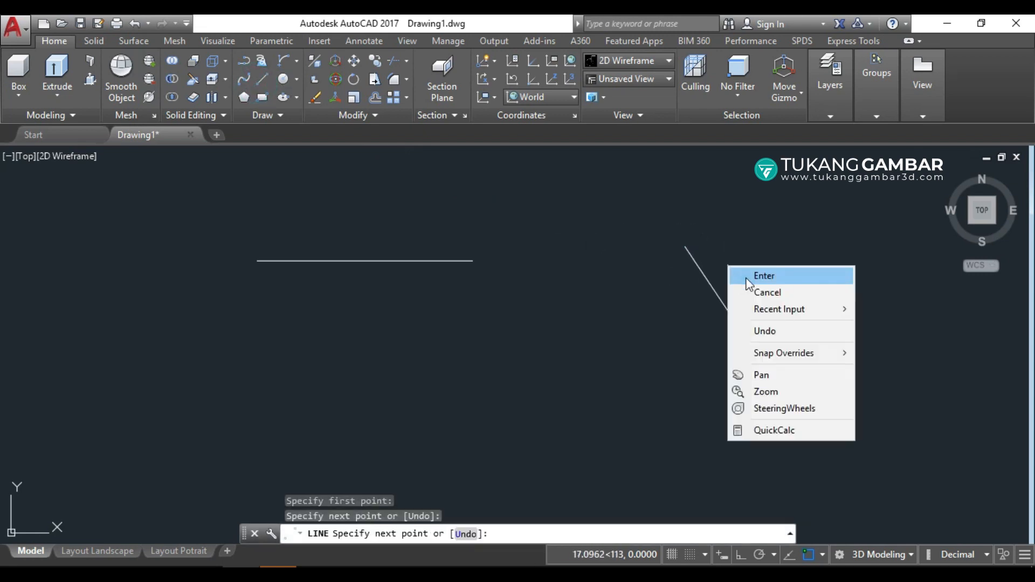
pyautogui.click(747, 273)
# Step: Draw a line about 15.3 long from below up to the horizontal line, ending with the Perpendicular snap override
pyautogui.click(260, 80)
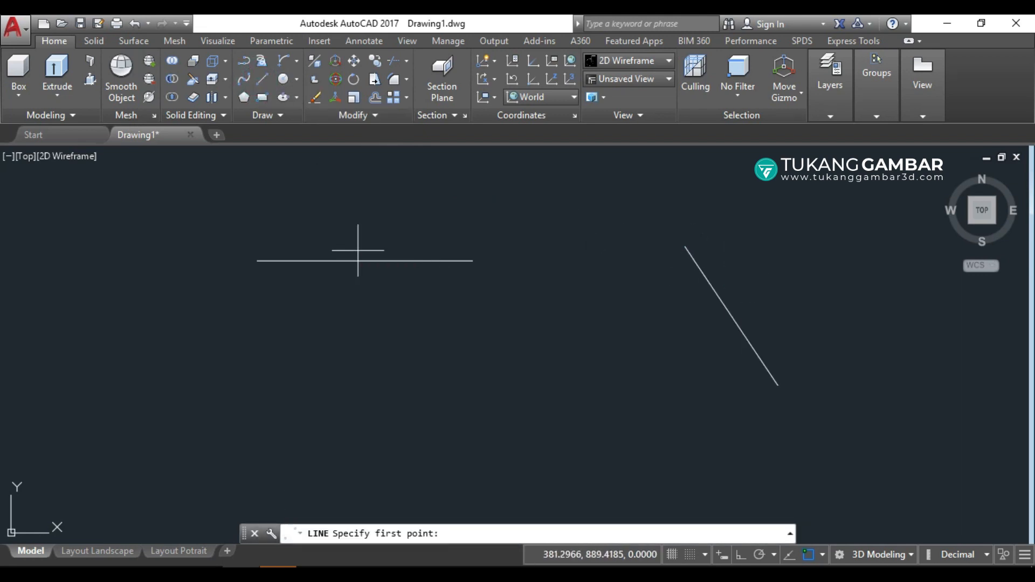
pyautogui.click(356, 377)
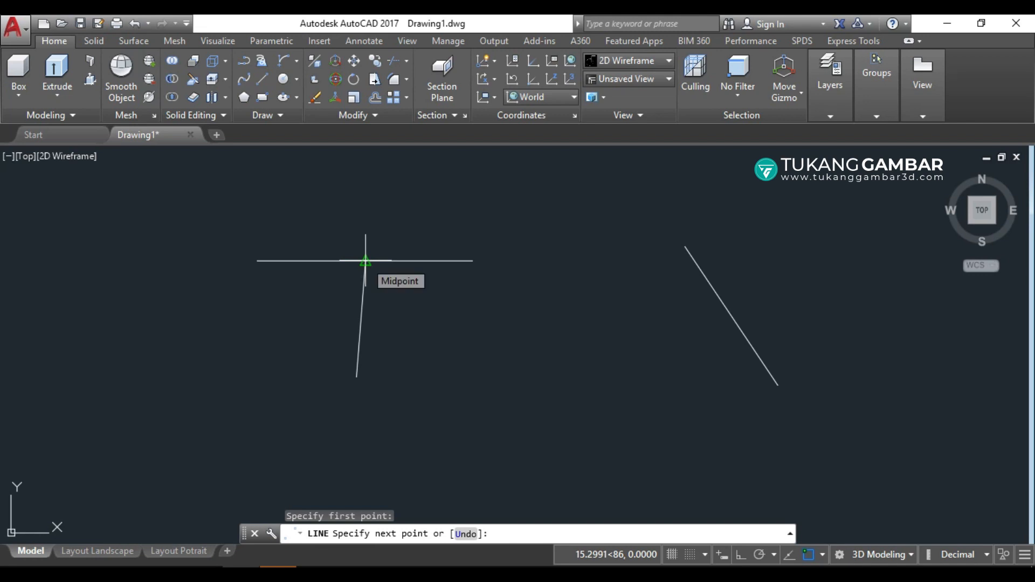
pyautogui.keyDown('shift'); pyautogui.rightClick(403, 312); pyautogui.keyUp('shift')
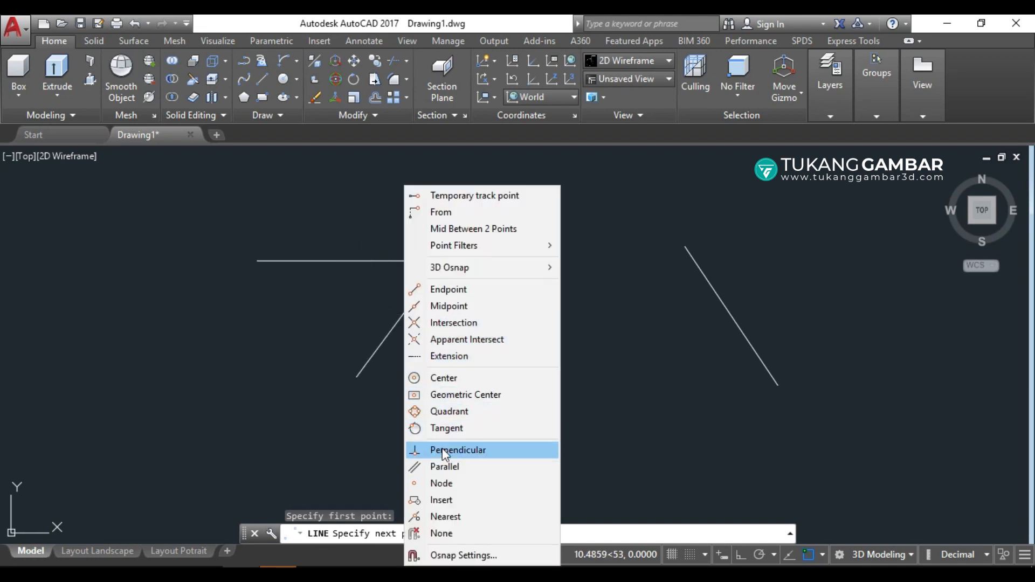
pyautogui.click(491, 453)
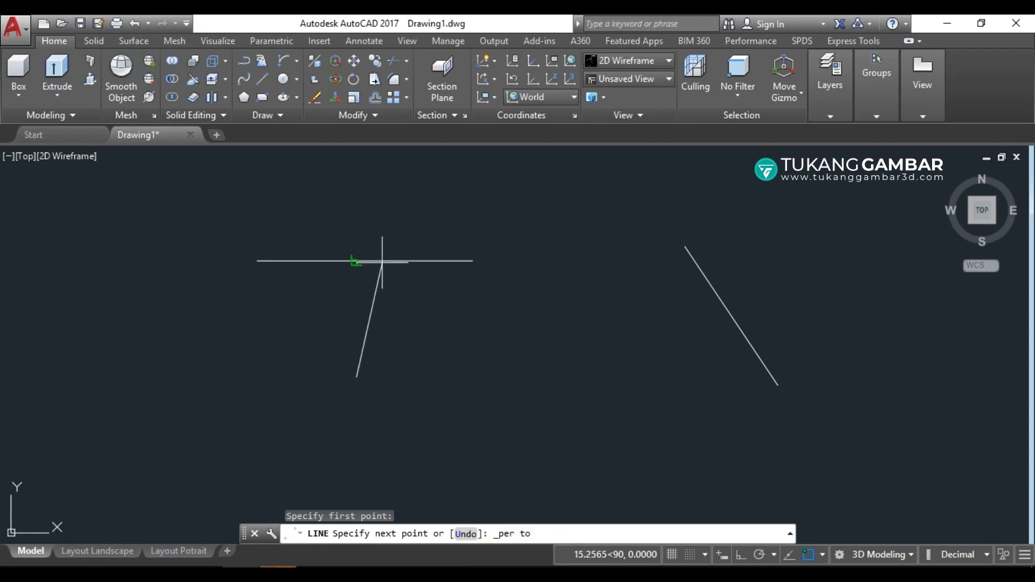
pyautogui.click(427, 260)
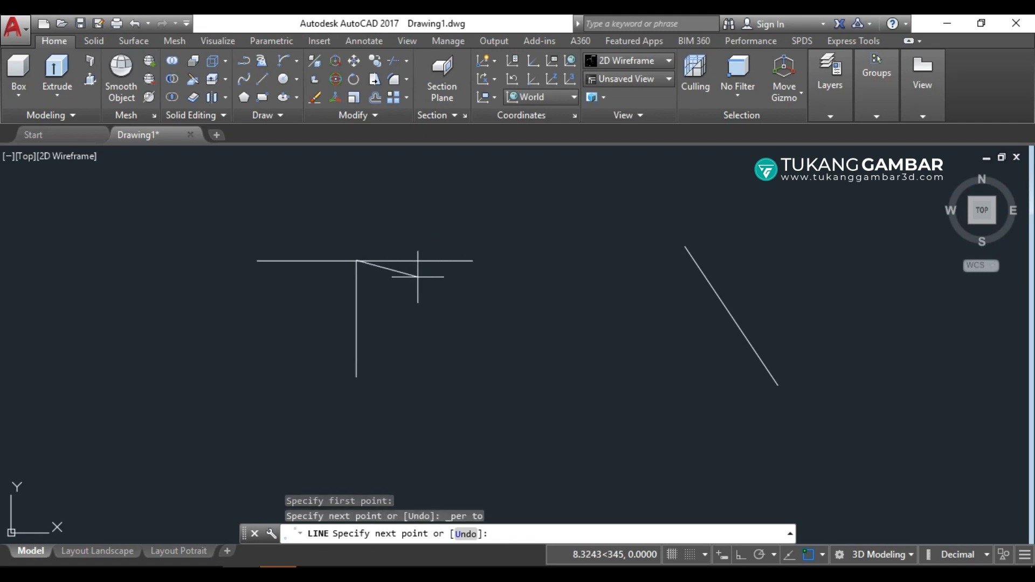
pyautogui.press('Escape')
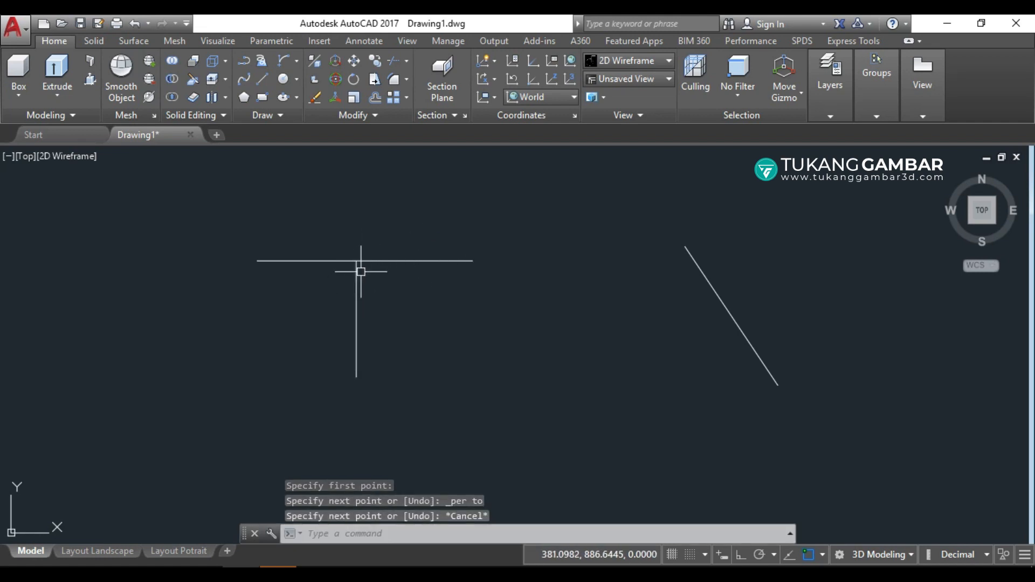
# Step: Add an angular dimension between the horizontal line and the vertical line, placed in the lower right quadrant
pyautogui.click(370, 41)
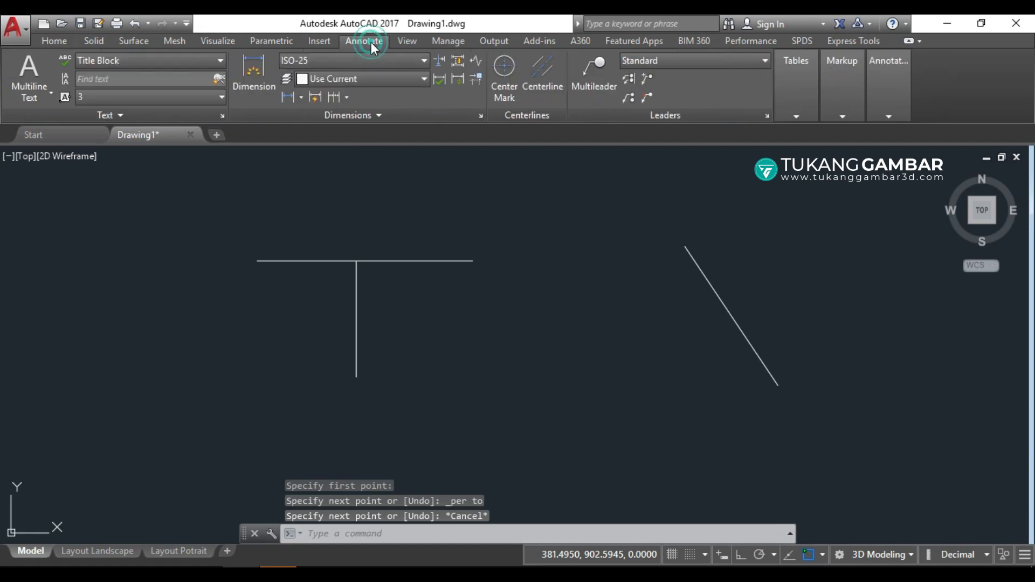
pyautogui.click(300, 97)
pyautogui.click(311, 187)
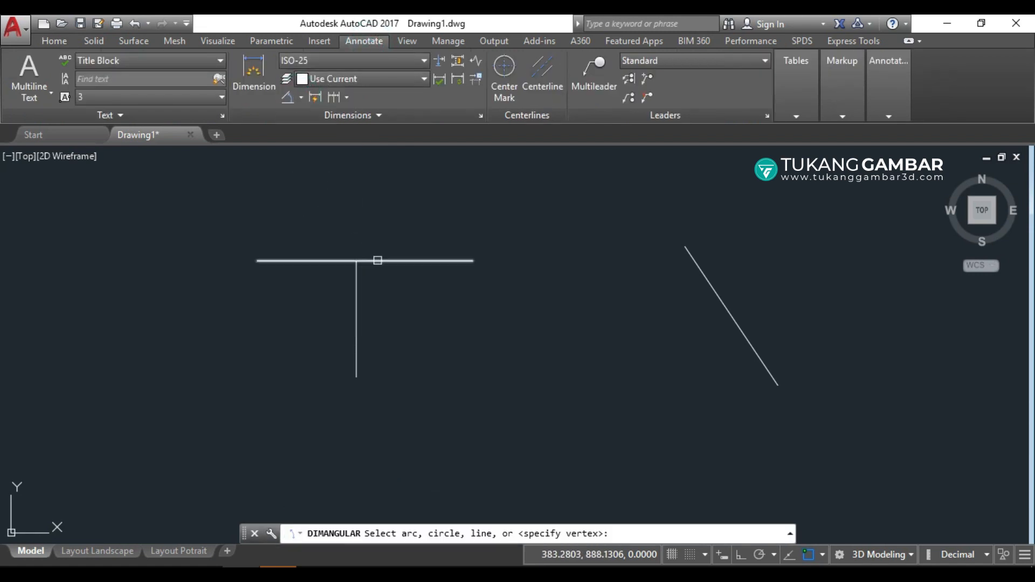
pyautogui.click(377, 261)
pyautogui.click(360, 298)
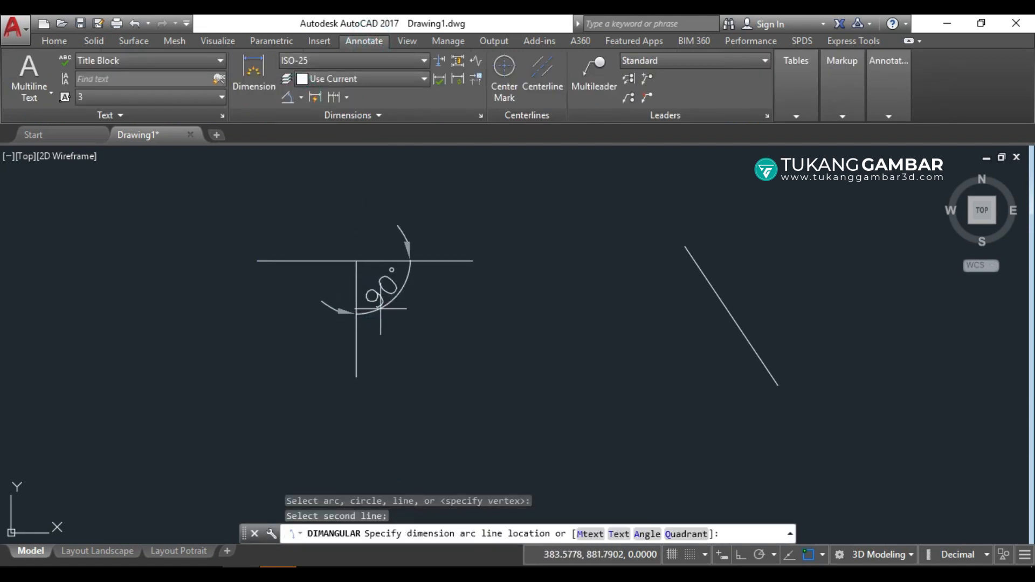
pyautogui.click(421, 324)
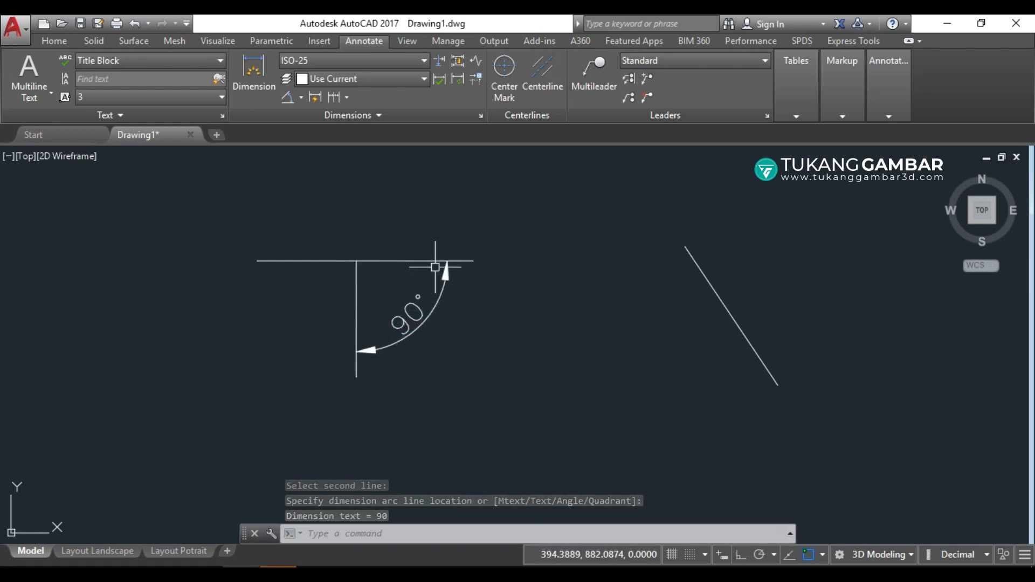
# Step: Draw a line from the lower left of the slanted line up to it, ending with the Perpendicular snap override
pyautogui.click(58, 40)
pyautogui.click(262, 80)
pyautogui.click(612, 378)
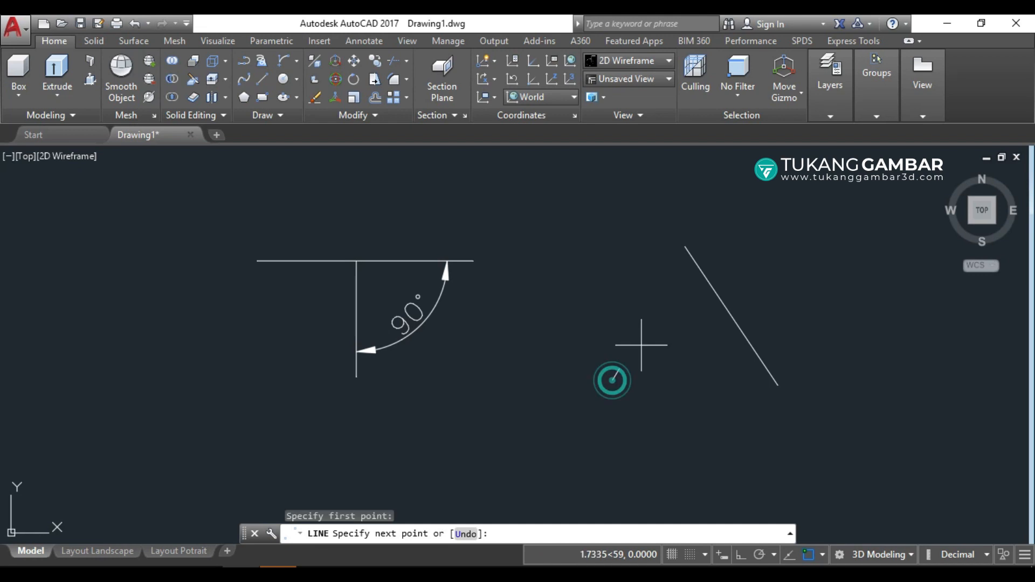
pyautogui.keyDown('shift'); pyautogui.rightClick(683, 313); pyautogui.keyUp('shift')
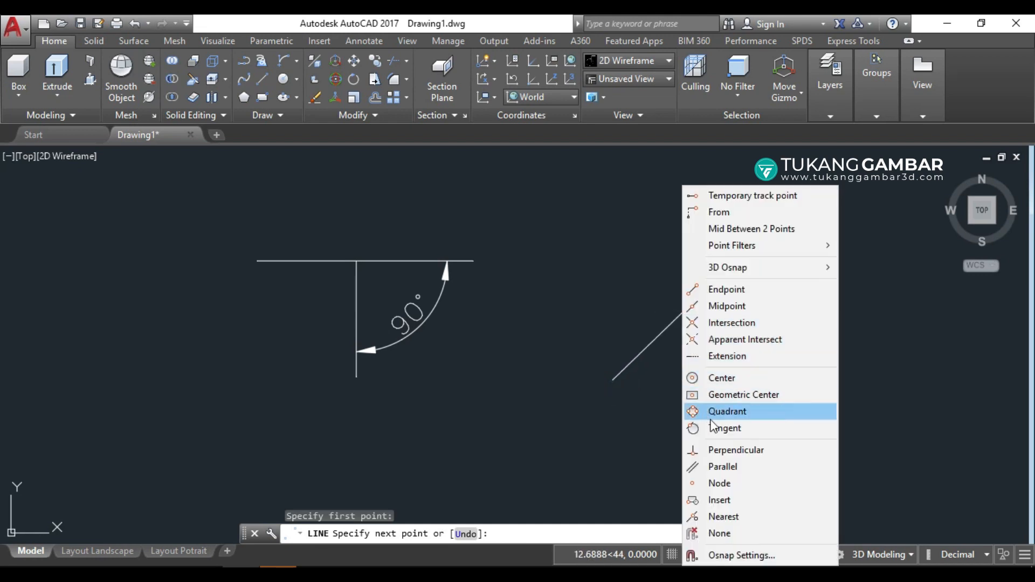
pyautogui.click(718, 454)
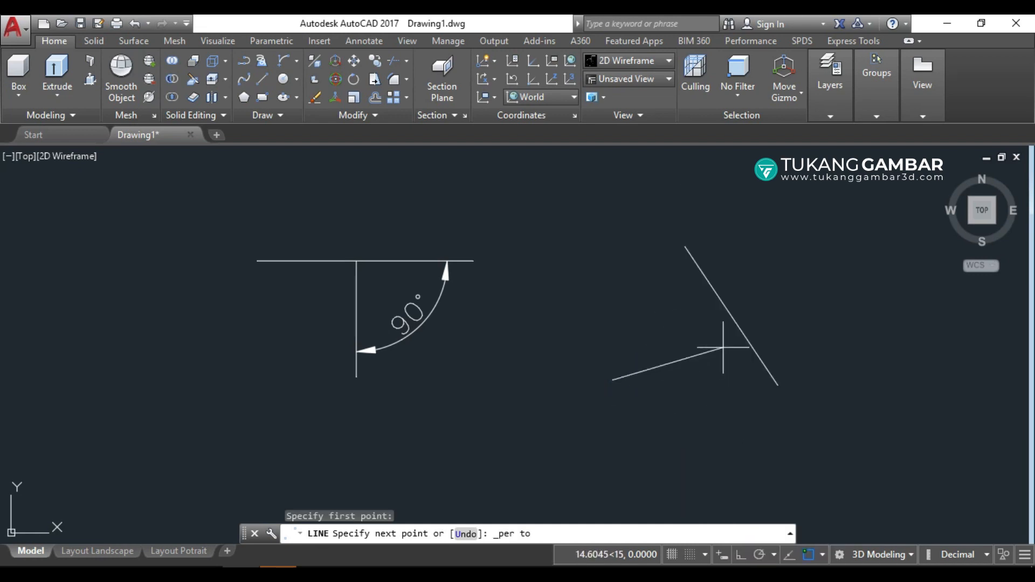
pyautogui.click(725, 306)
pyautogui.rightClick(736, 257)
pyautogui.click(755, 266)
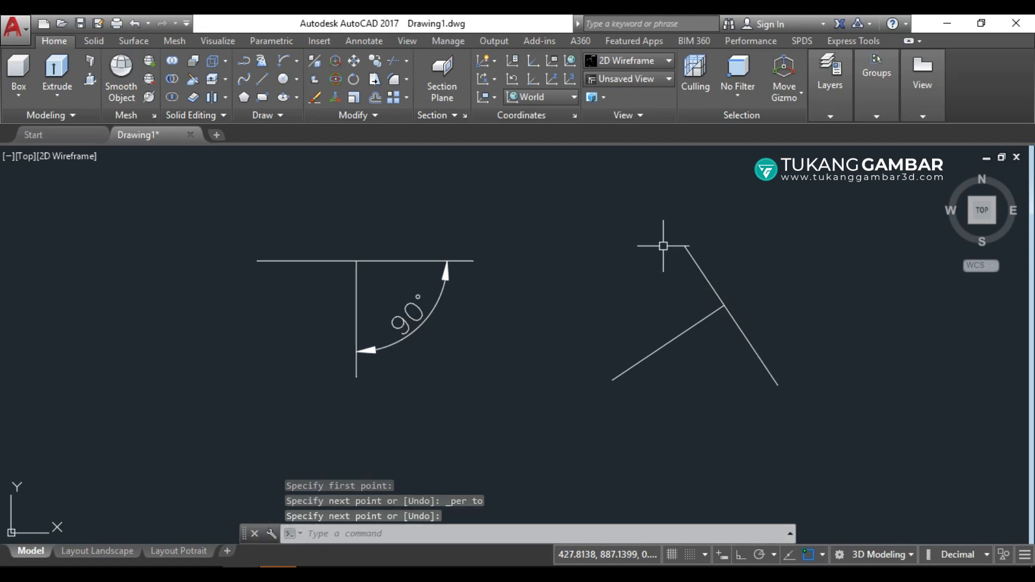
# Step: Add an angular dimension between the slanted line and the line perpendicular to it, placed below their junction
pyautogui.click(357, 41)
pyautogui.click(288, 97)
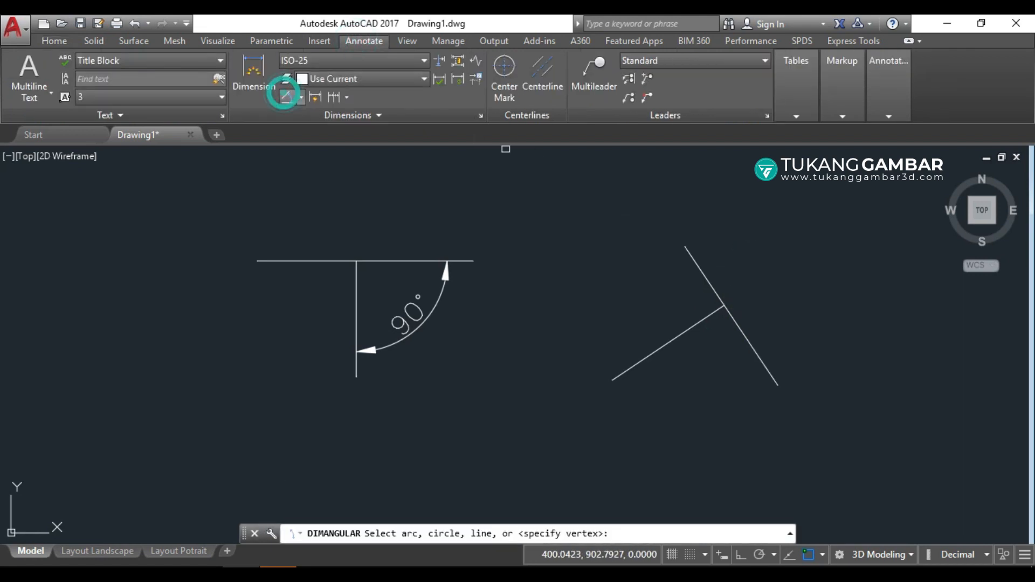
pyautogui.click(680, 332)
pyautogui.click(731, 318)
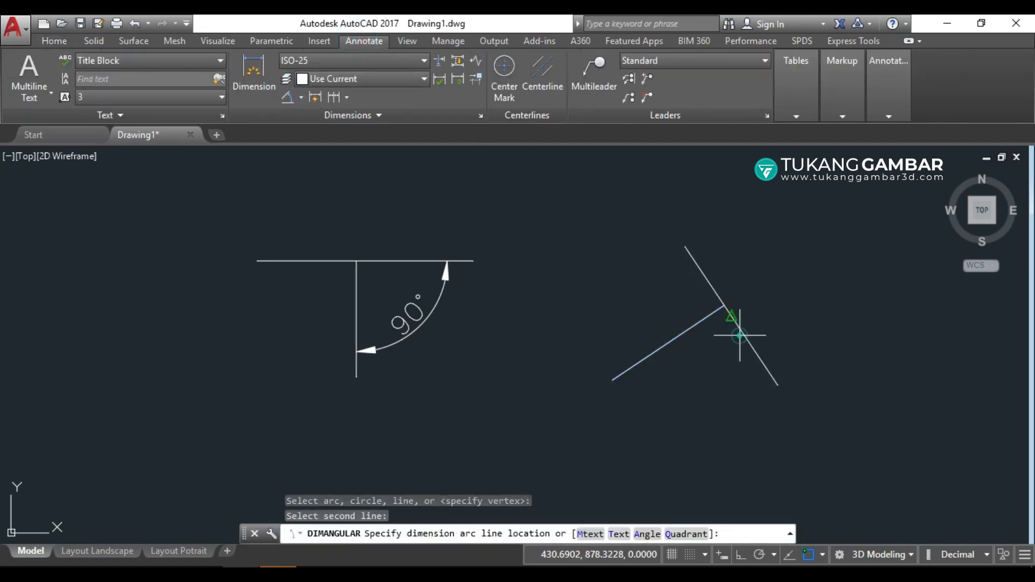
pyautogui.click(719, 388)
# Step: Erase all the lines and both angular dimensions
pyautogui.click(817, 215)
pyautogui.click(306, 412)
pyautogui.write('e')
pyautogui.press('Return')
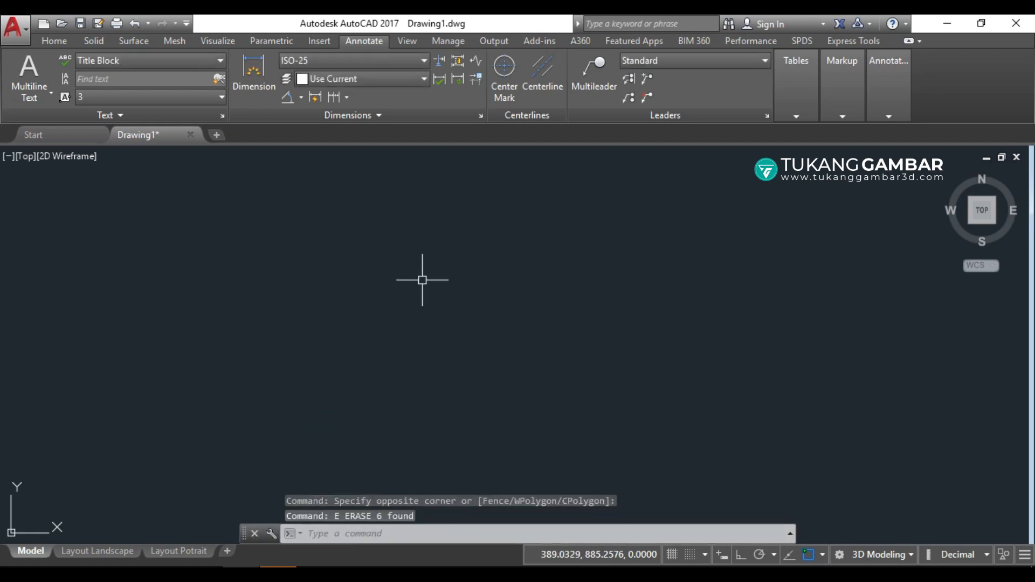
pyautogui.keyDown('shift'); pyautogui.rightClick(422, 277); pyautogui.keyUp('shift')
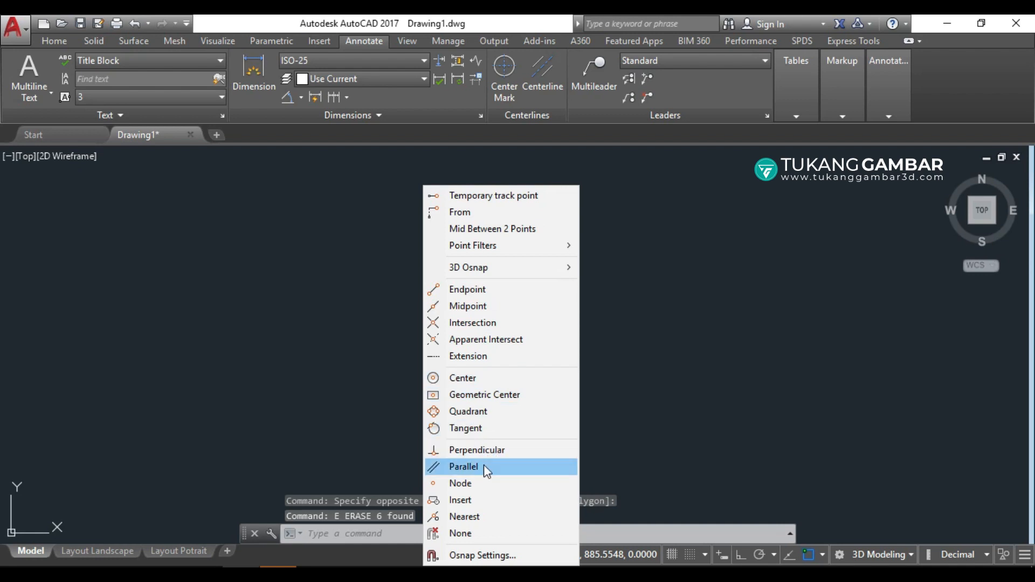
pyautogui.click(403, 347)
pyautogui.press('Escape')
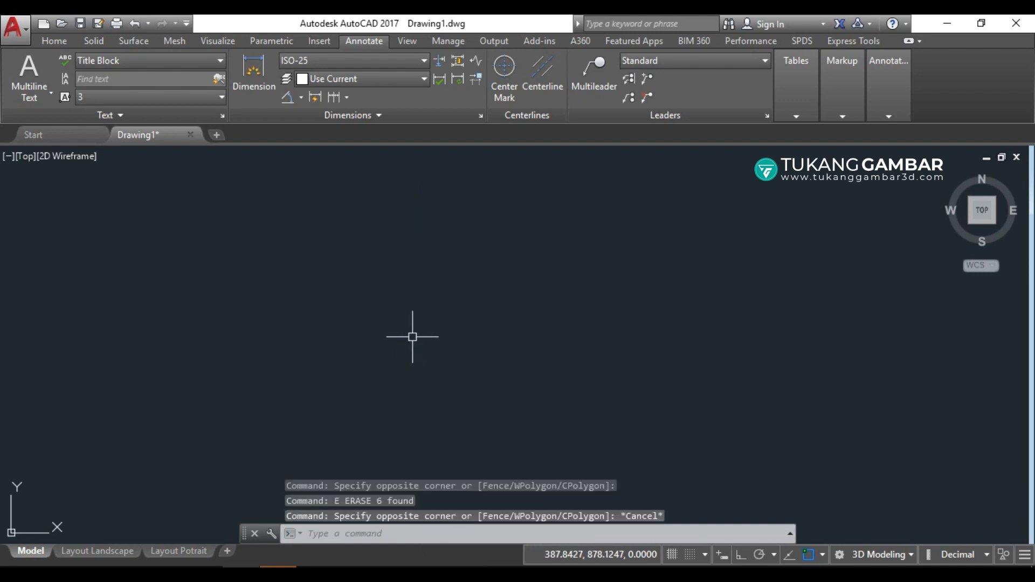
# Step: Draw a single nearly horizontal line in the upper left part of the empty drawing area
pyautogui.click(56, 42)
pyautogui.click(259, 82)
pyautogui.click(253, 249)
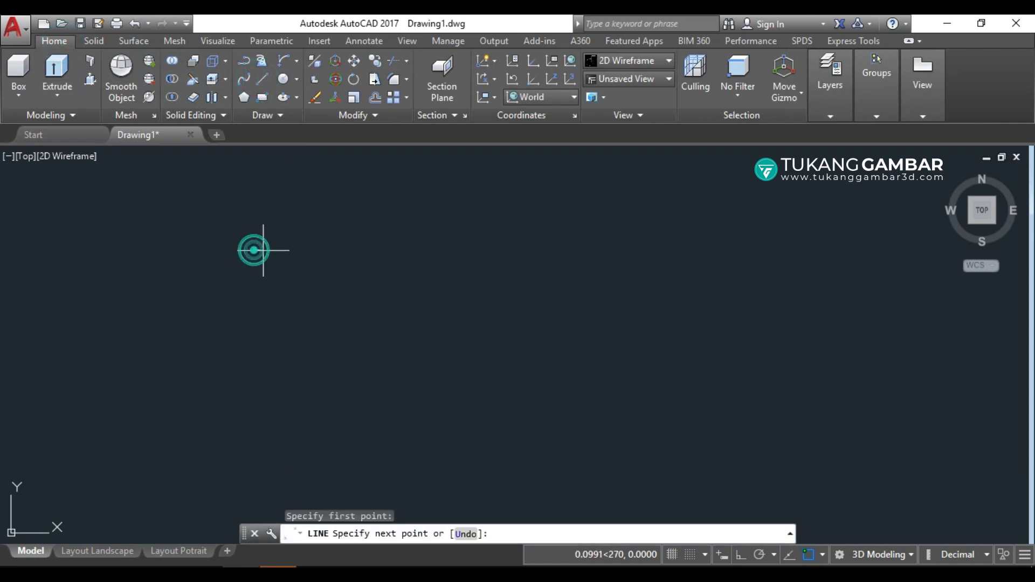
pyautogui.click(445, 250)
pyautogui.rightClick(447, 223)
pyautogui.click(468, 232)
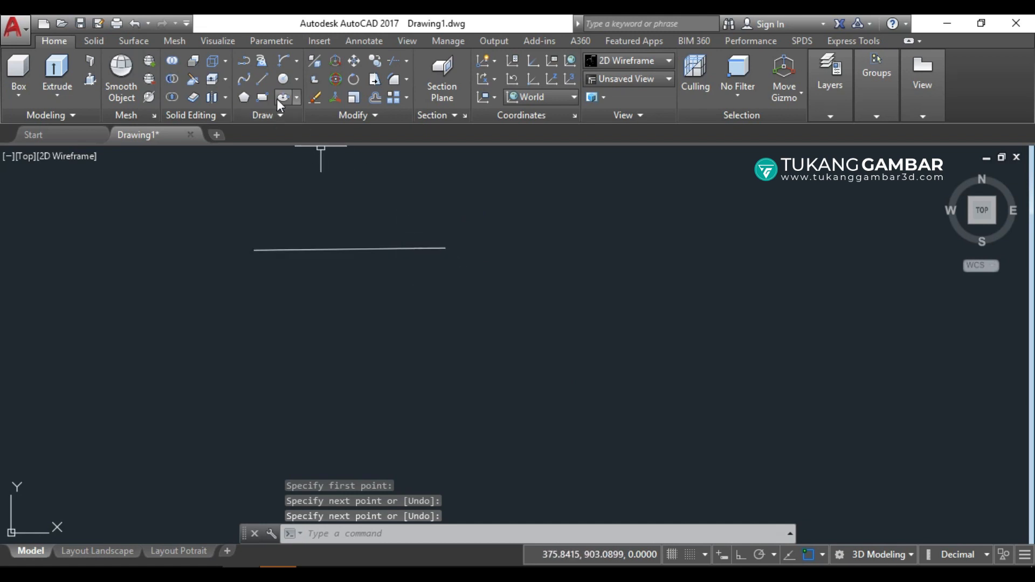
# Step: Draw a second line about 27.3 long below the nearly horizontal line, using the Parallel snap override to align with it
pyautogui.click(260, 80)
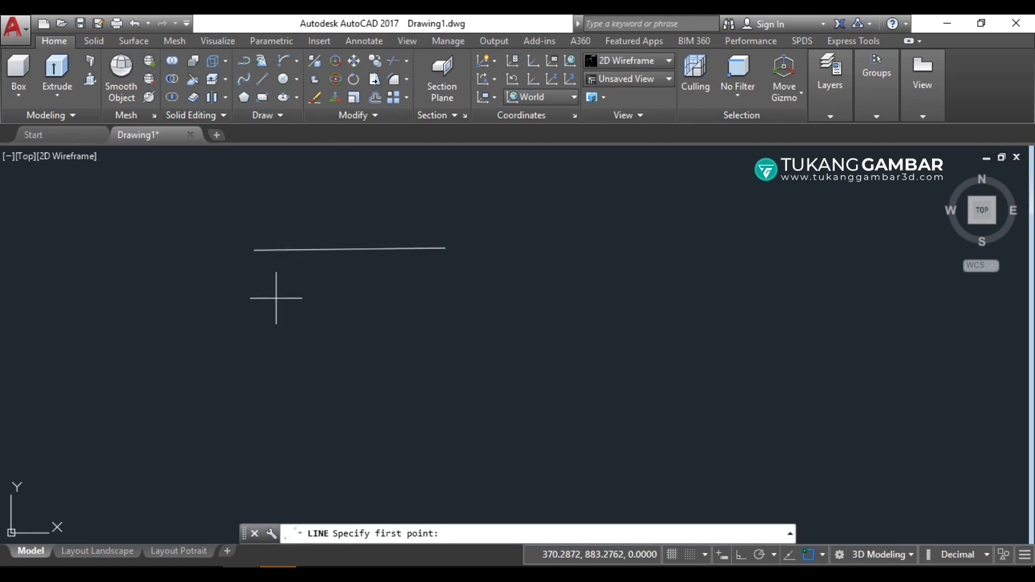
pyautogui.click(259, 302)
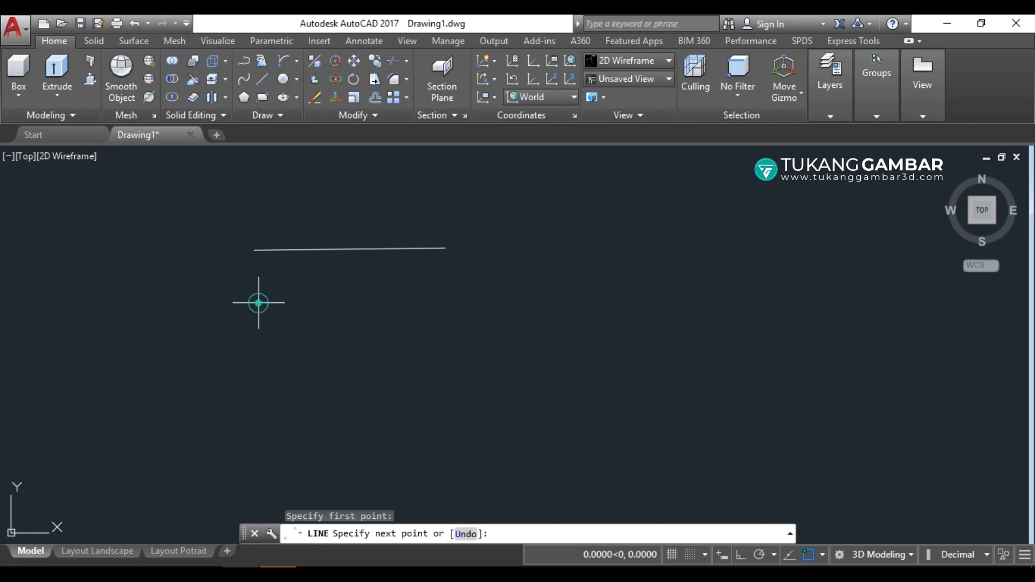
pyautogui.keyDown('shift'); pyautogui.rightClick(358, 299); pyautogui.keyUp('shift')
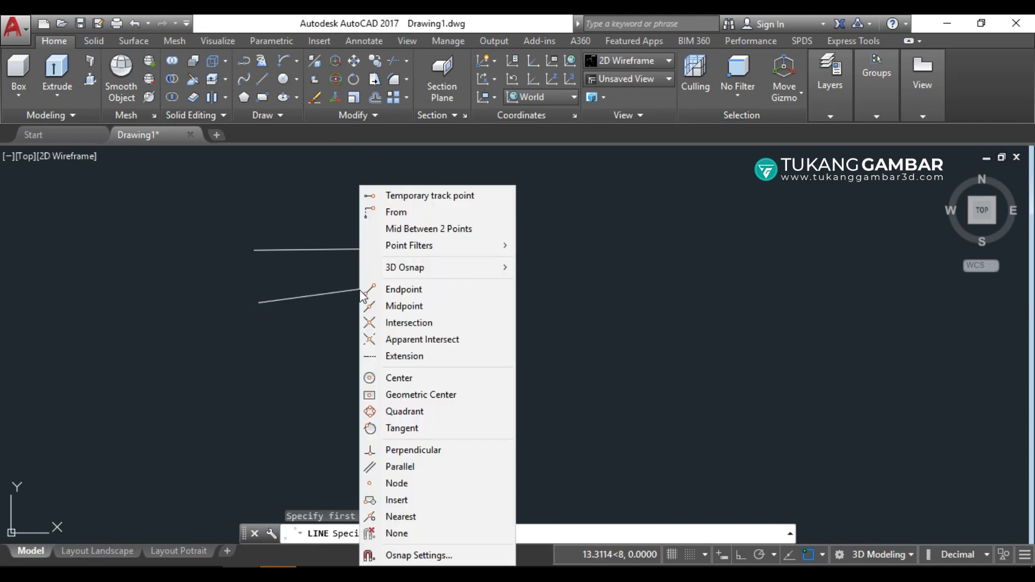
pyautogui.click(401, 466)
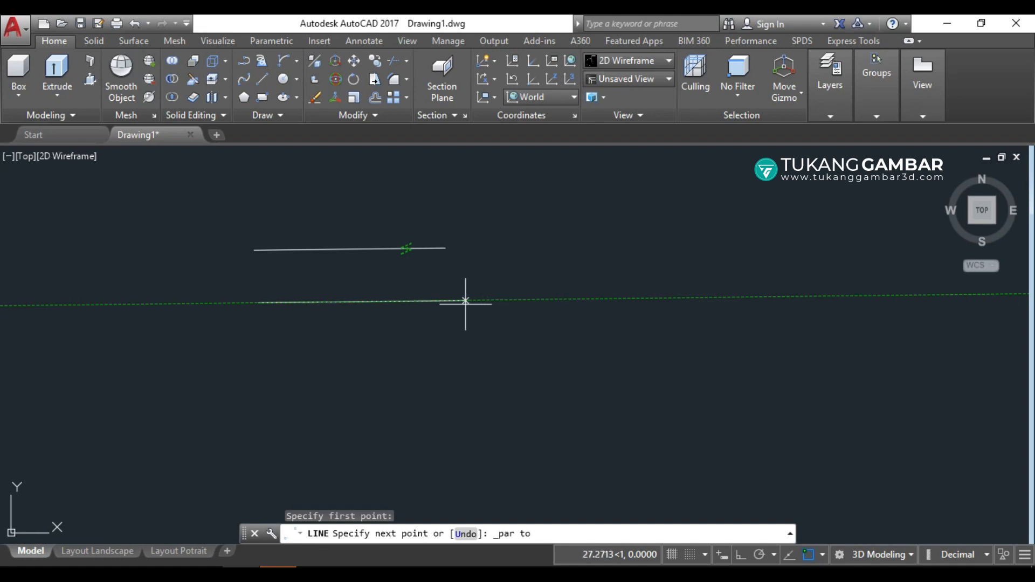
pyautogui.click(465, 301)
pyautogui.rightClick(487, 279)
pyautogui.click(512, 284)
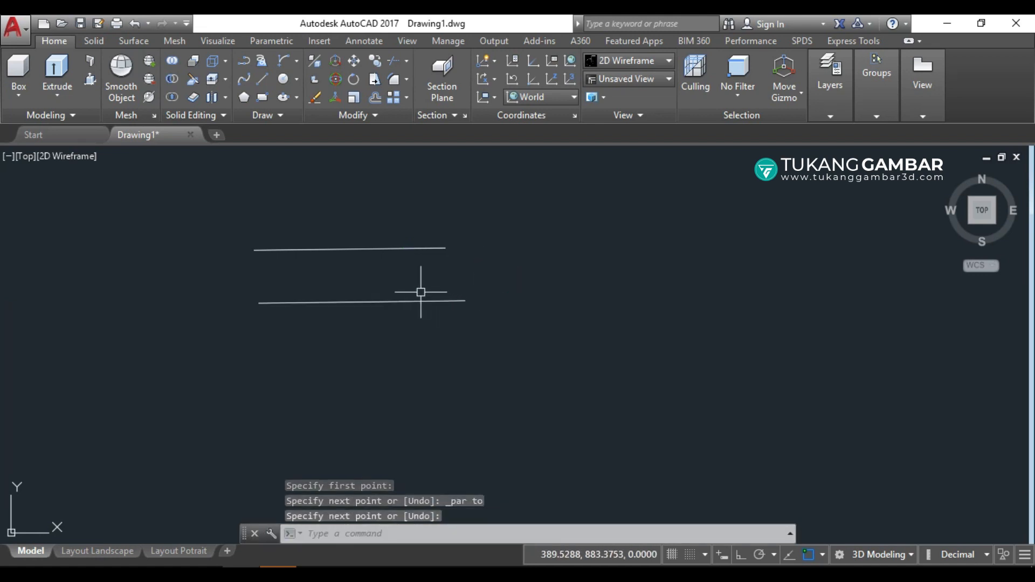
# Step: Erase both parallel lines from the drawing
pyautogui.click(457, 213)
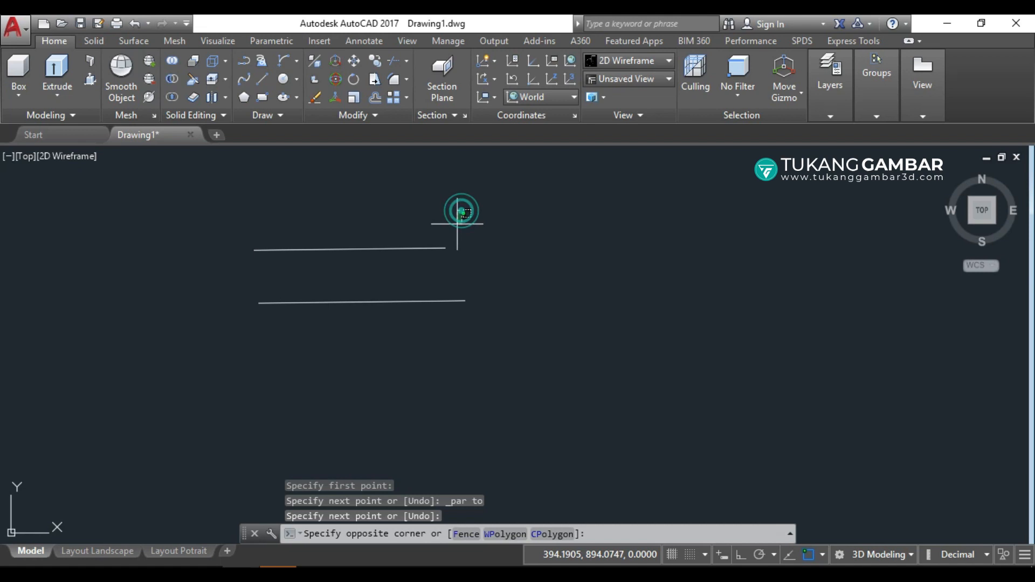
pyautogui.click(399, 340)
pyautogui.write('e')
pyautogui.press('Return')
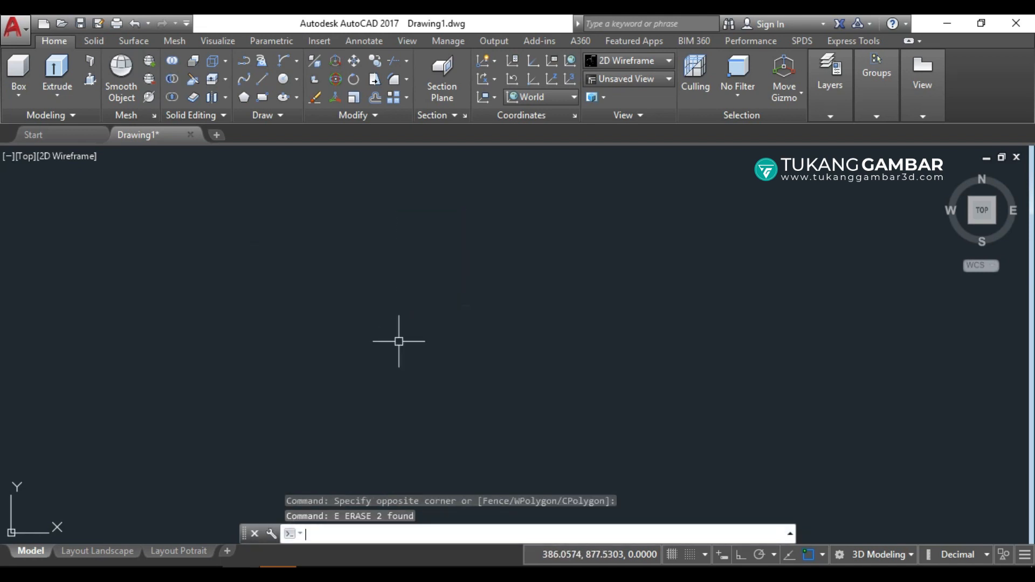
pyautogui.keyDown('shift'); pyautogui.rightClick(445, 282); pyautogui.keyUp('shift')
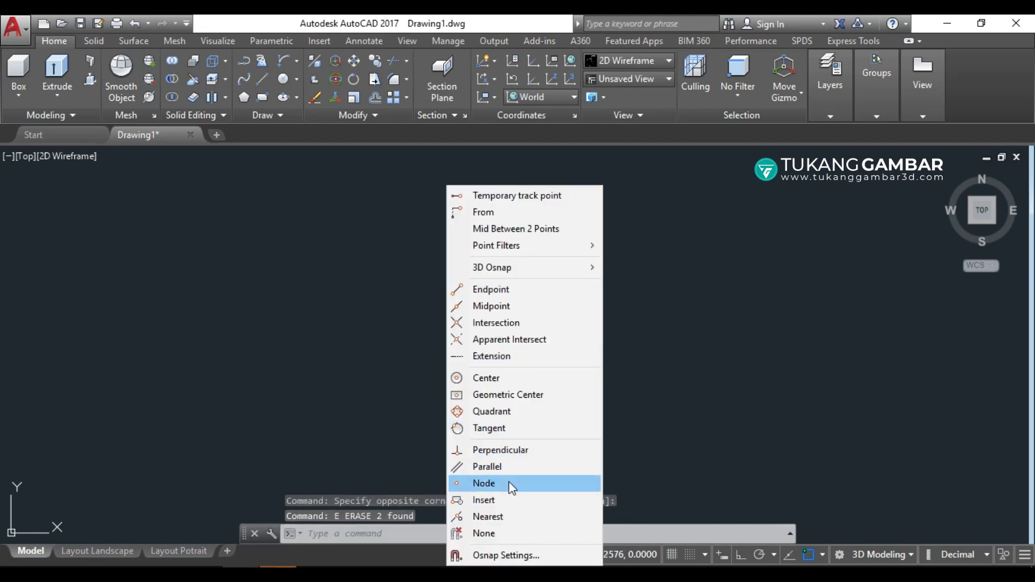
pyautogui.click(388, 376)
pyautogui.click(426, 357)
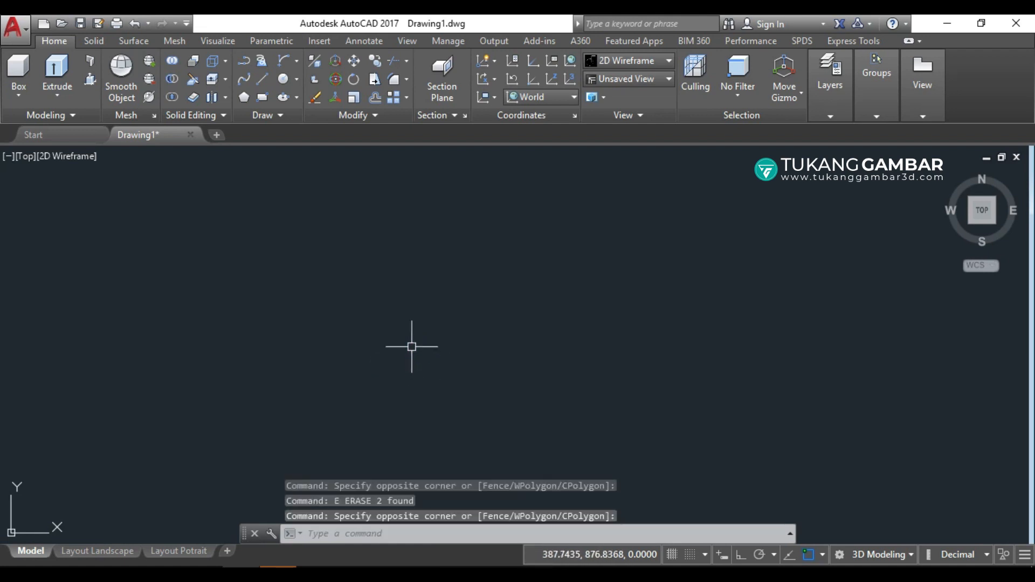
# Step: Place a single point near the upper middle of the empty drawing area with the POINT command
pyautogui.write('P')
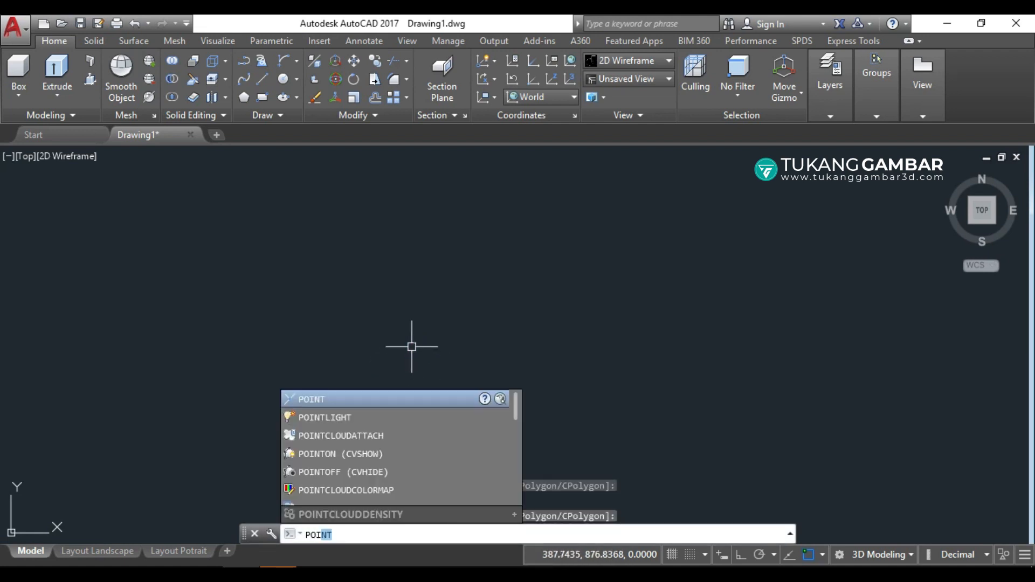
pyautogui.write('OI')
pyautogui.press('Return')
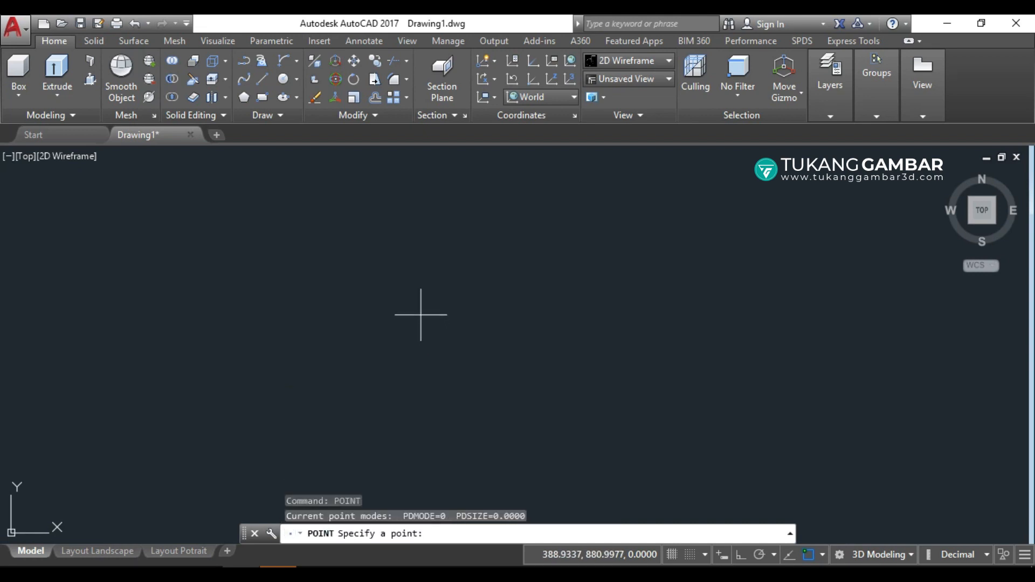
pyautogui.click(395, 304)
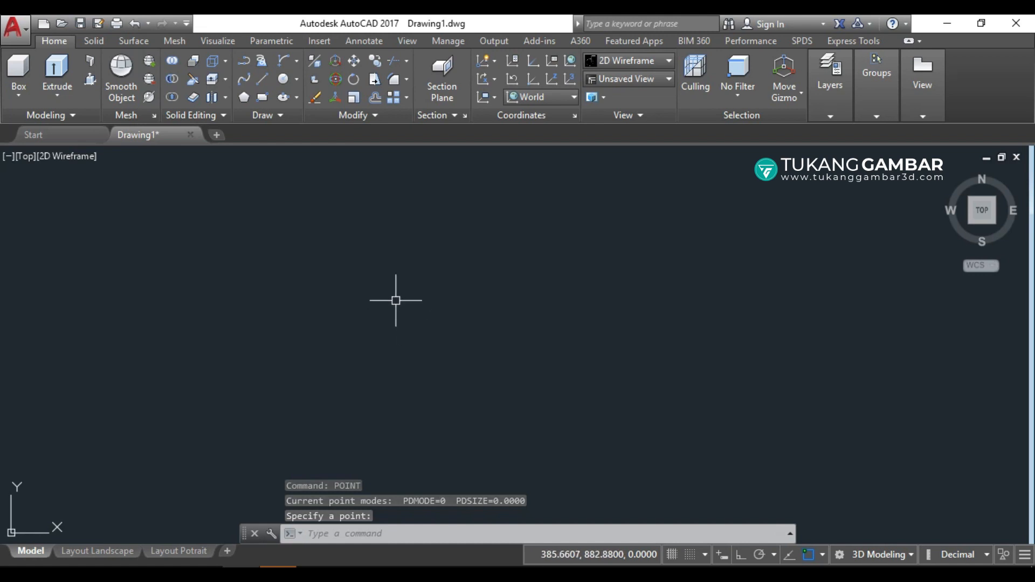
# Step: Add a horizontal linear dimension about 20.93 long between two free locations beside the point, with its dimension line above them
pyautogui.click(358, 42)
pyautogui.click(300, 99)
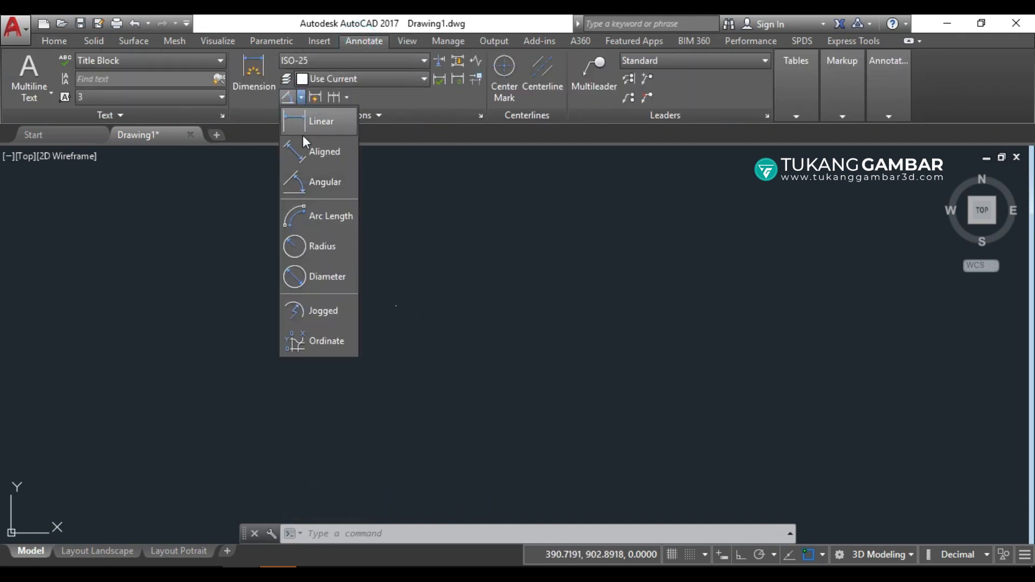
pyautogui.click(304, 142)
pyautogui.click(512, 296)
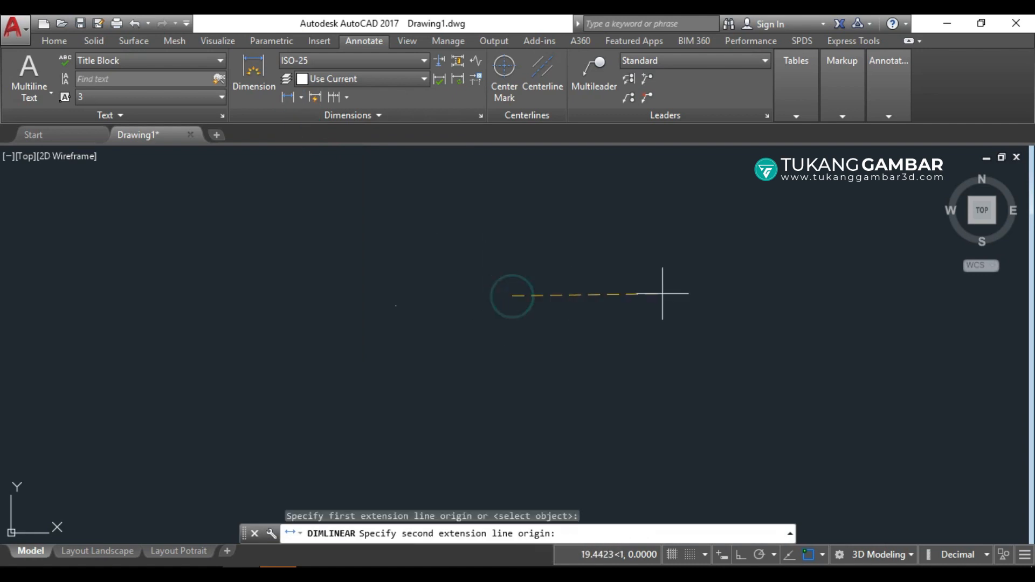
pyautogui.click(672, 295)
pyautogui.click(628, 214)
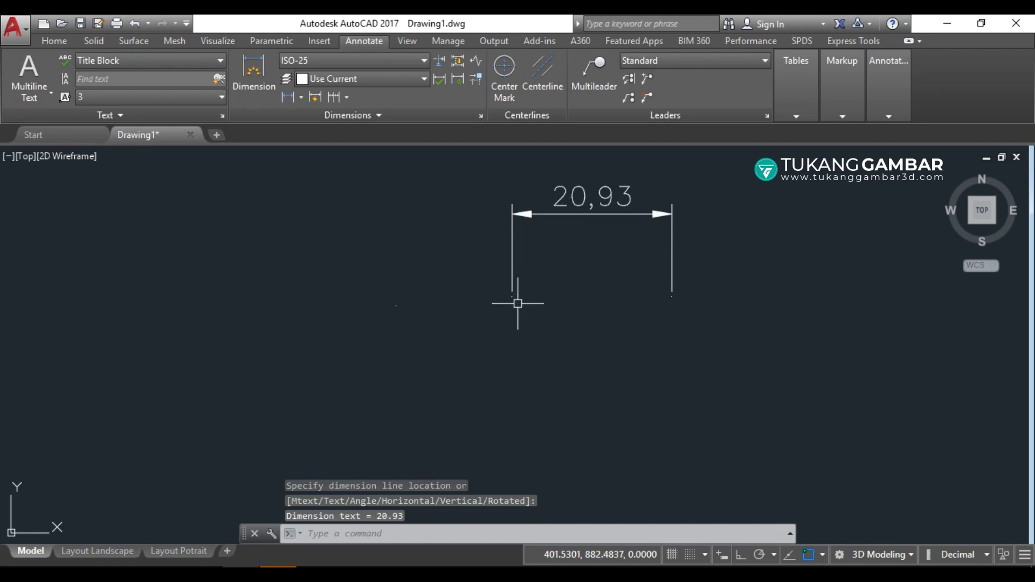
pyautogui.moveTo(503, 320); pyautogui.dragTo(489, 347, button='middle')
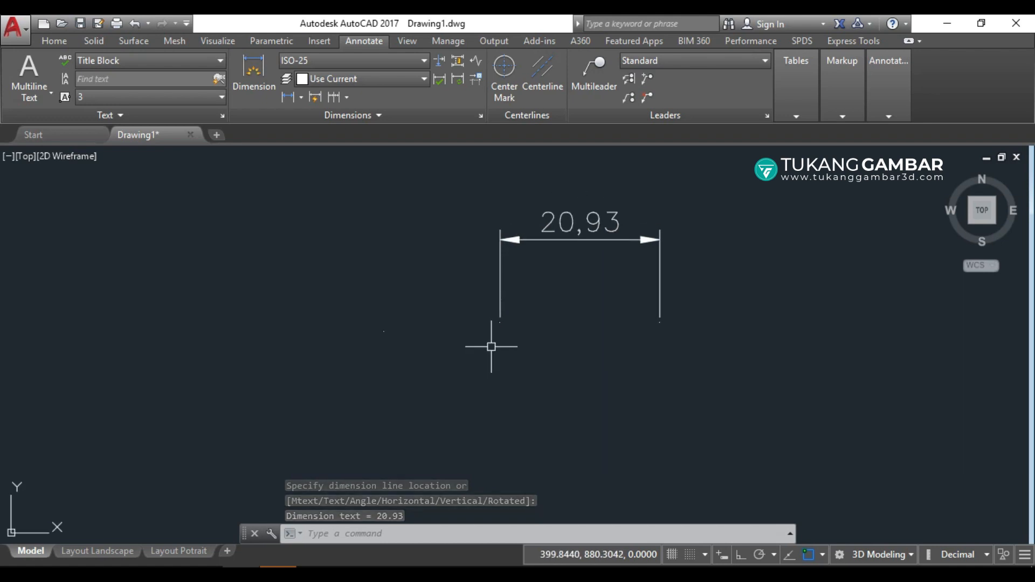
# Step: Draw a small circle centred on the single point, using the Node snap override to pick its centre
pyautogui.click(54, 41)
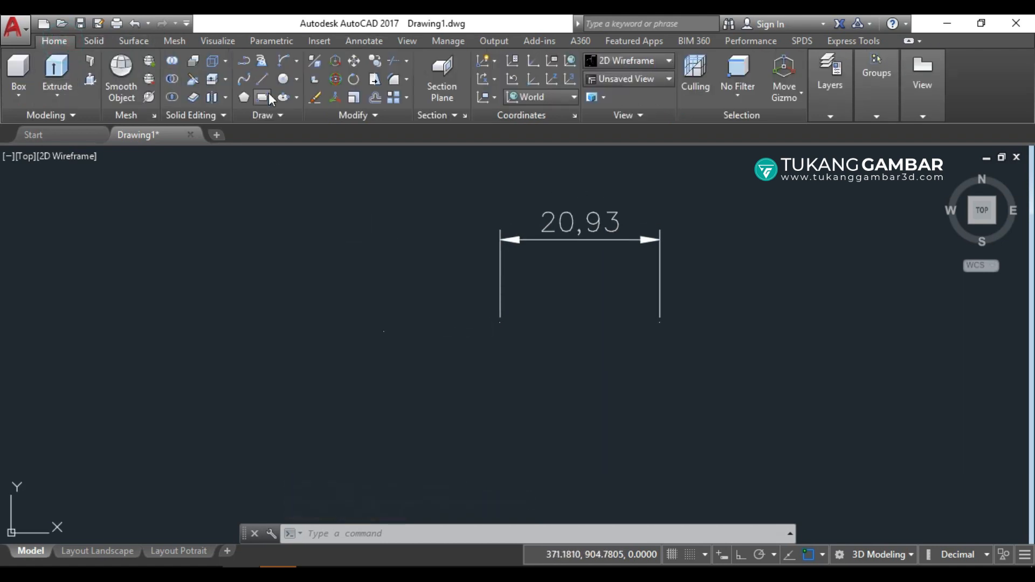
pyautogui.click(284, 80)
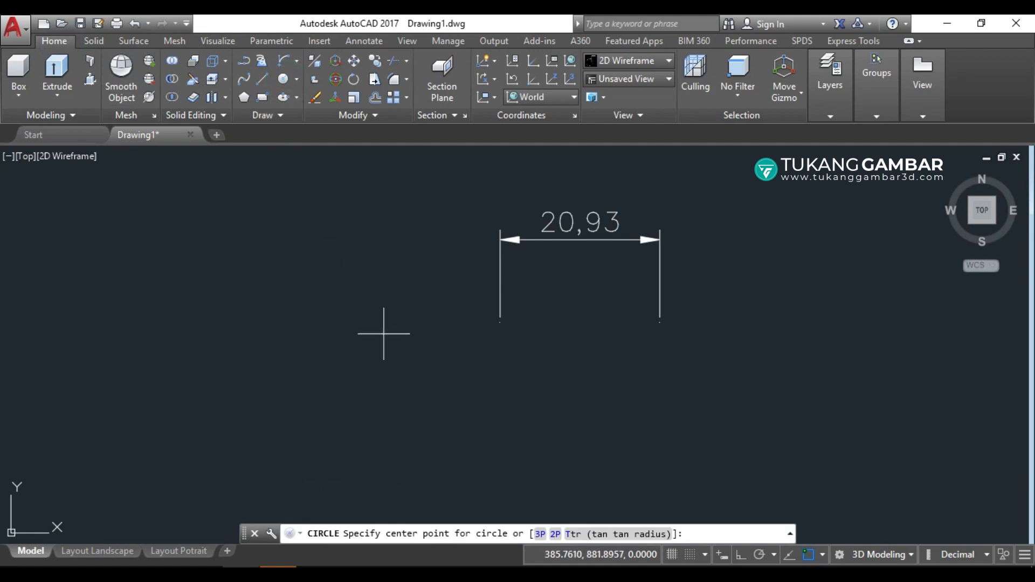
pyautogui.keyDown('shift'); pyautogui.rightClick(365, 304); pyautogui.keyUp('shift')
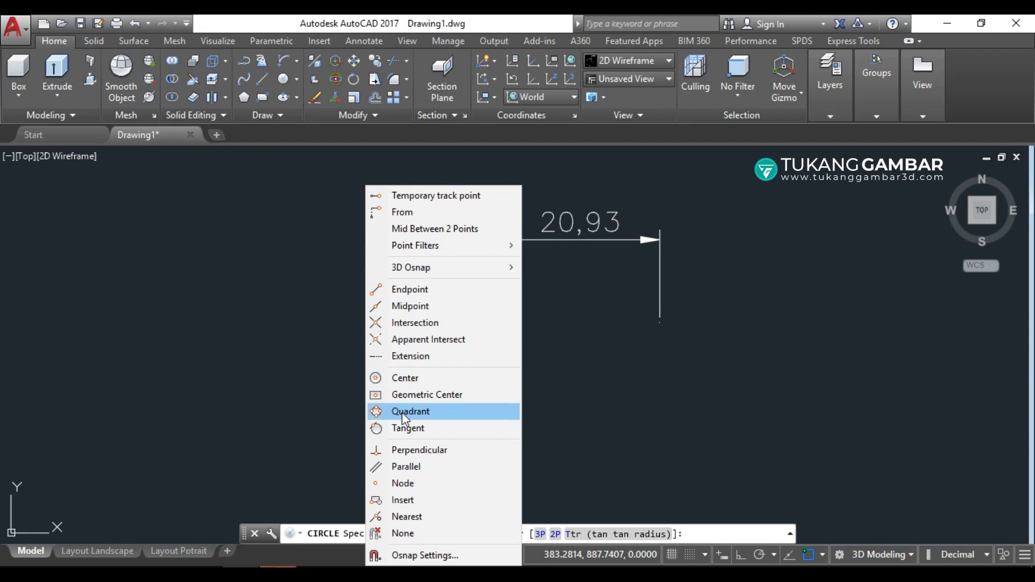
pyautogui.click(421, 482)
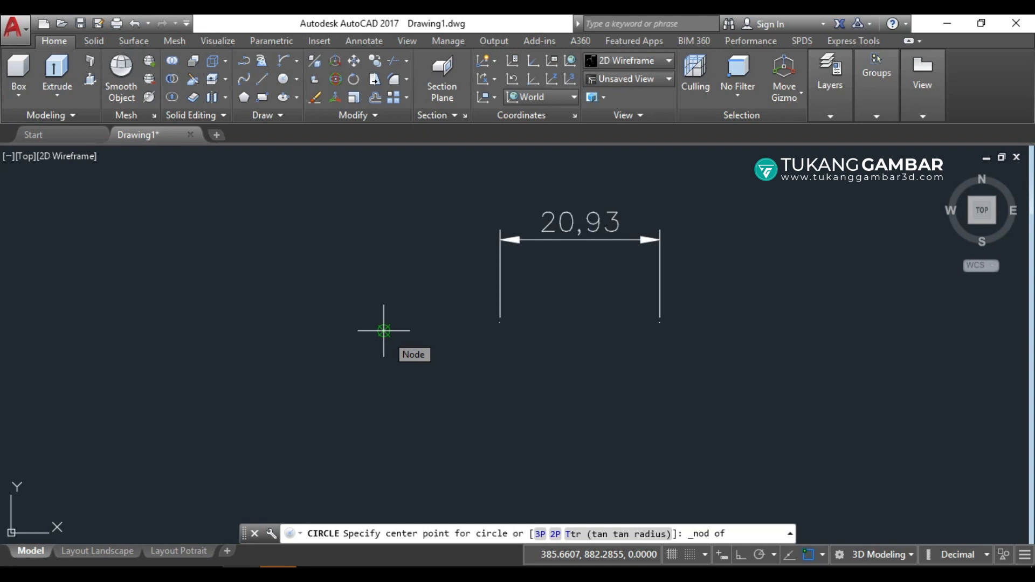
pyautogui.click(384, 330)
pyautogui.click(398, 359)
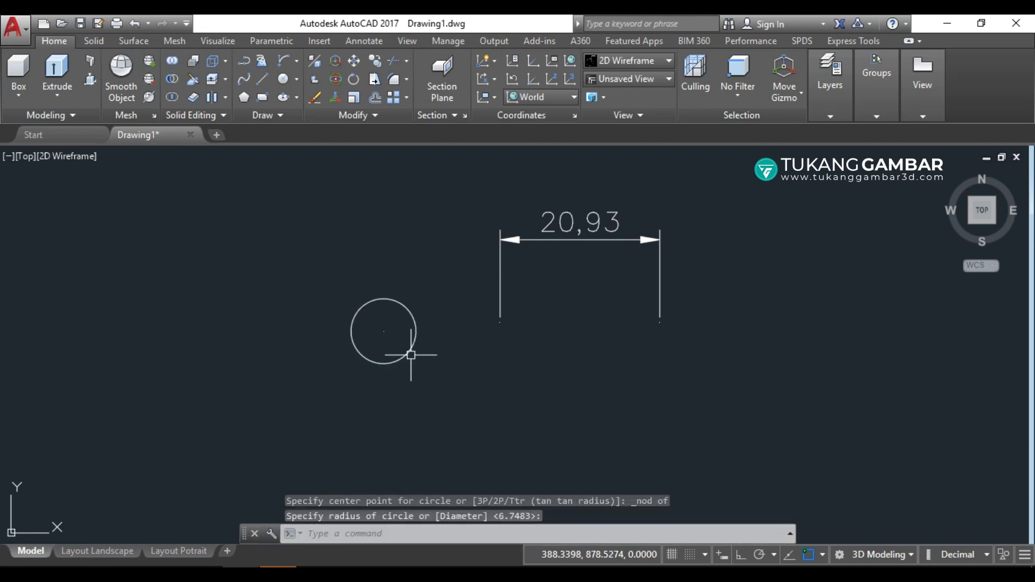
# Step: Draw a line between the two origin points of the linear dimension, using the Node snap override for both ends
pyautogui.click(261, 80)
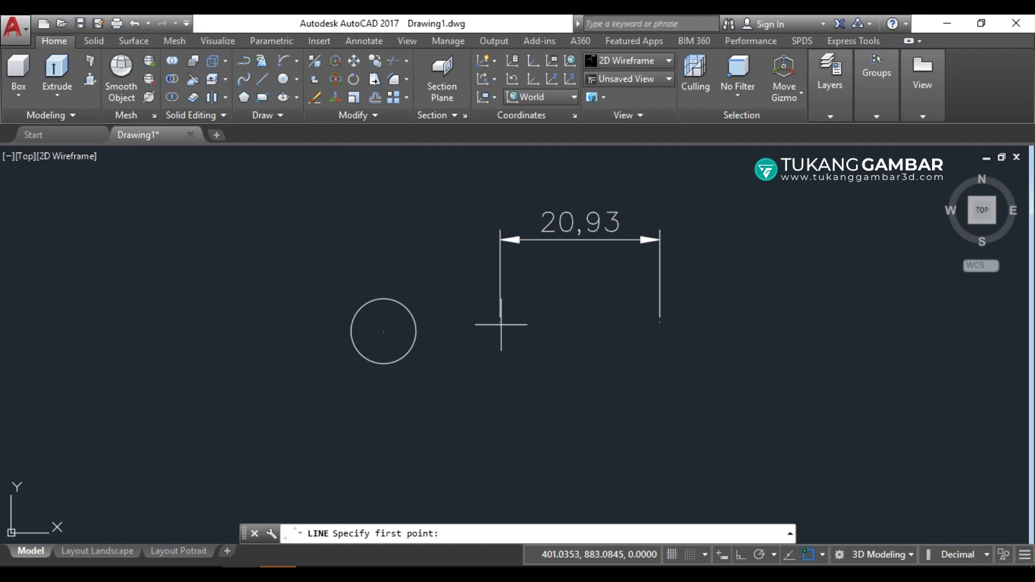
pyautogui.keyDown('shift'); pyautogui.rightClick(501, 355); pyautogui.keyUp('shift')
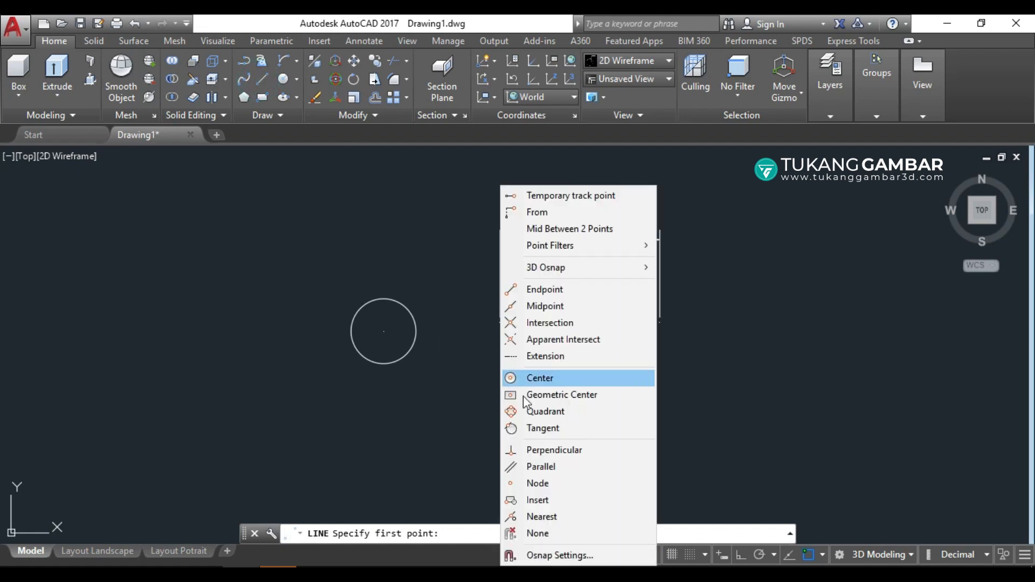
pyautogui.click(537, 484)
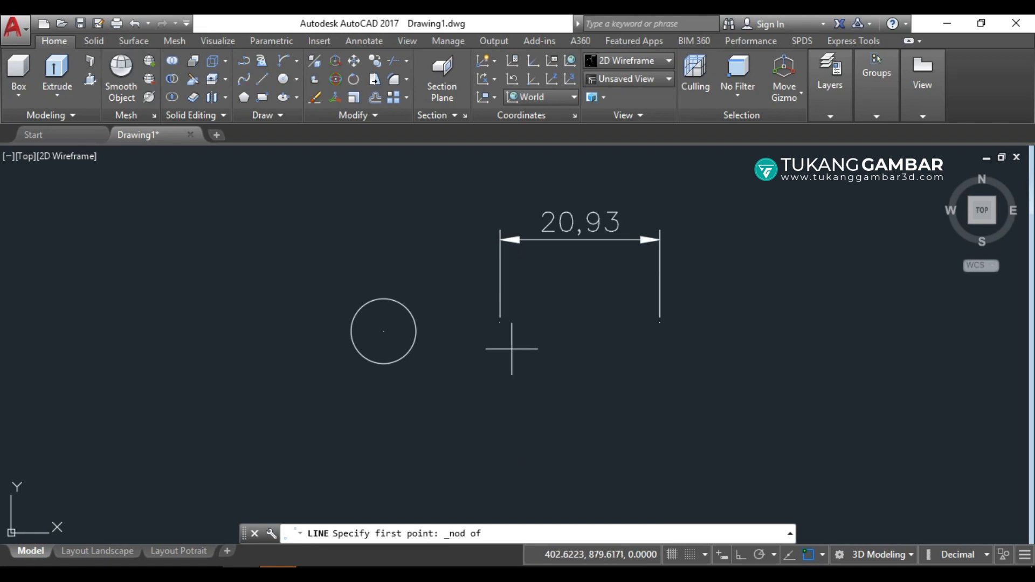
pyautogui.click(501, 322)
pyautogui.keyDown('shift'); pyautogui.rightClick(671, 329); pyautogui.keyUp('shift')
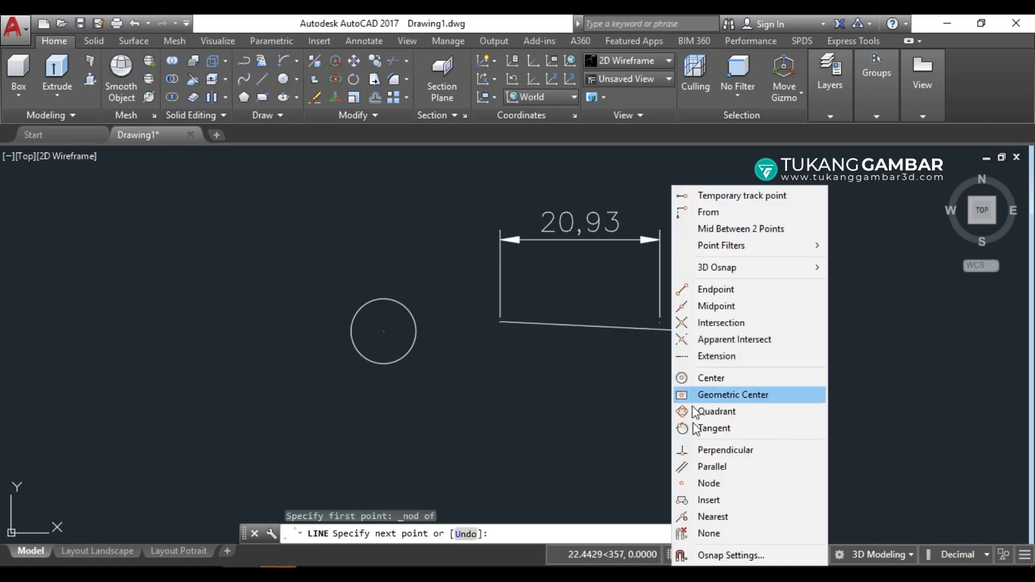
pyautogui.click(691, 482)
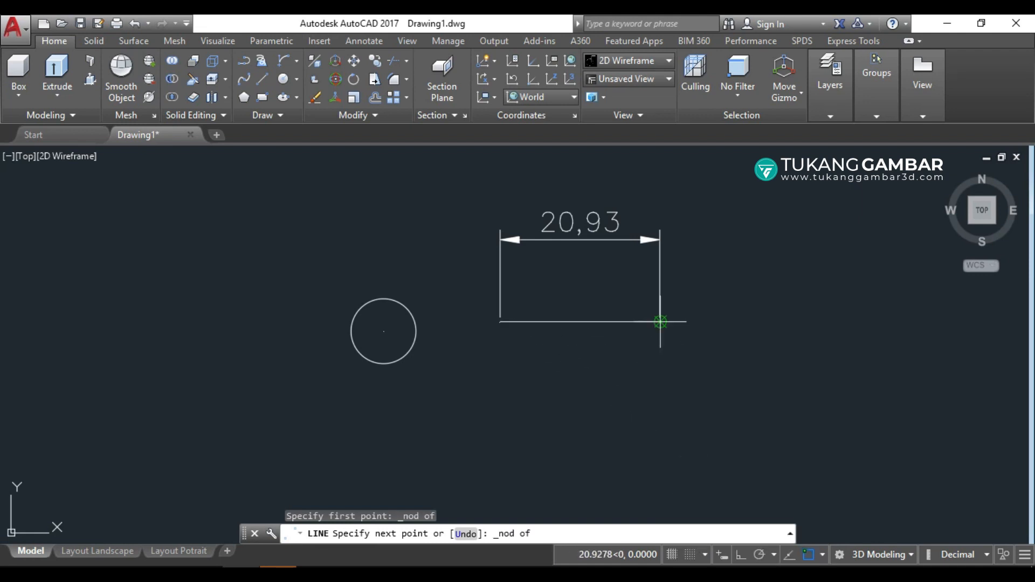
pyautogui.click(660, 322)
pyautogui.rightClick(605, 278)
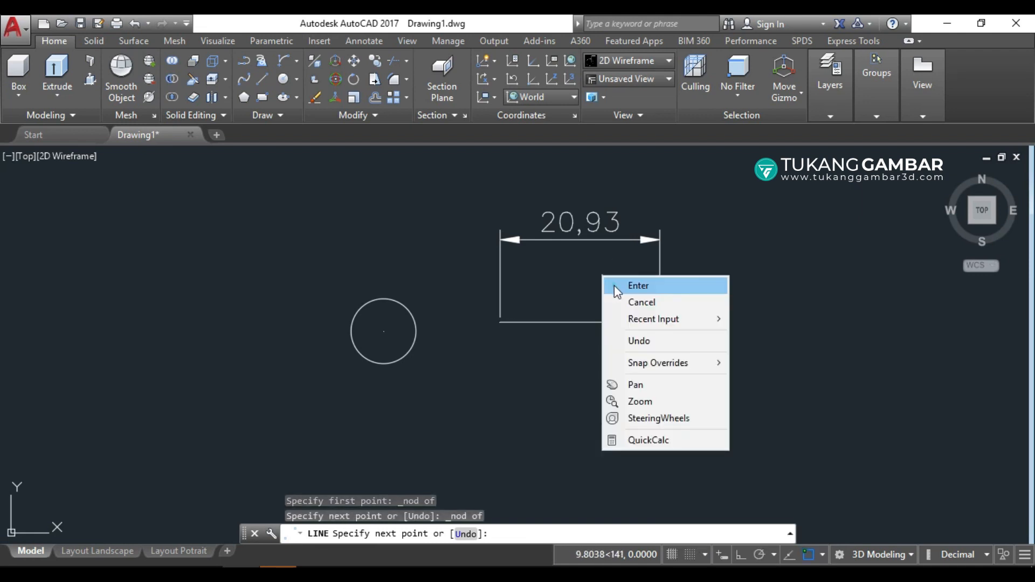
pyautogui.click(633, 291)
# Step: Erase the circle, its centre point, the line and the linear dimension
pyautogui.click(739, 194)
pyautogui.click(299, 397)
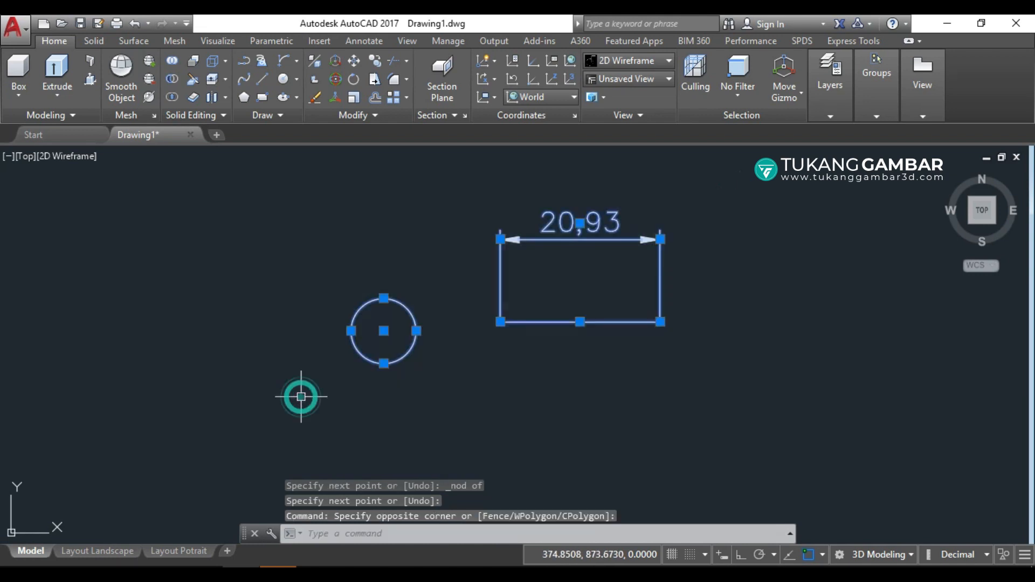
pyautogui.write('e')
pyautogui.press('Return')
pyautogui.keyDown('shift'); pyautogui.rightClick(419, 300); pyautogui.keyUp('shift')
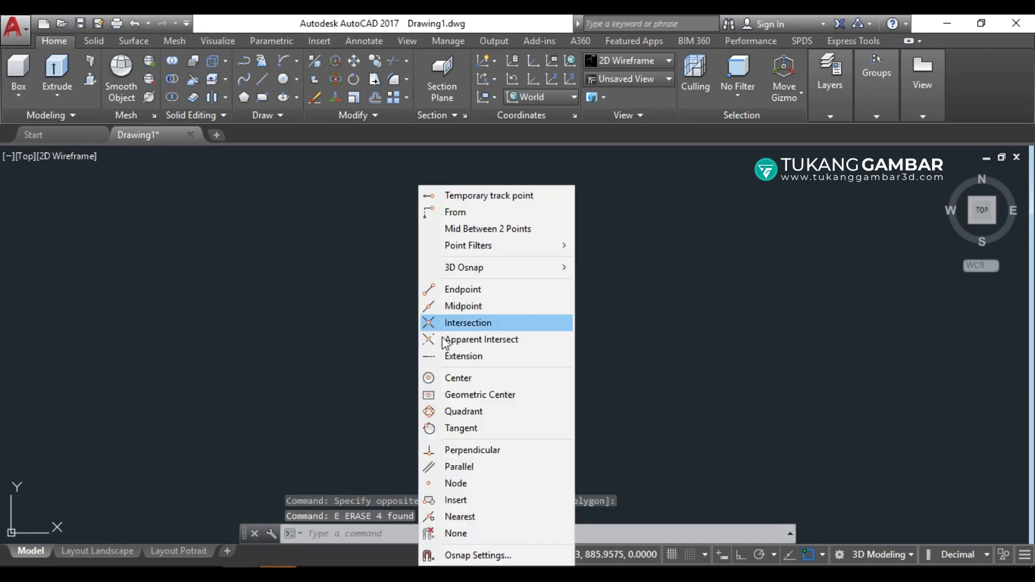
pyautogui.click(474, 499)
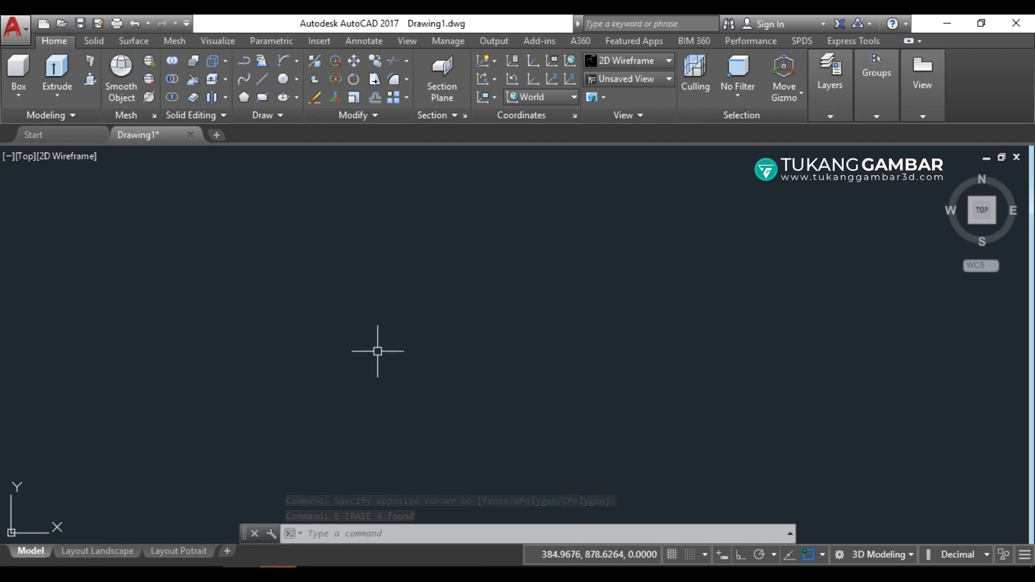
# Step: Create a multiline text reading "OSNAP" in the upper middle of the empty drawing area
pyautogui.click(364, 41)
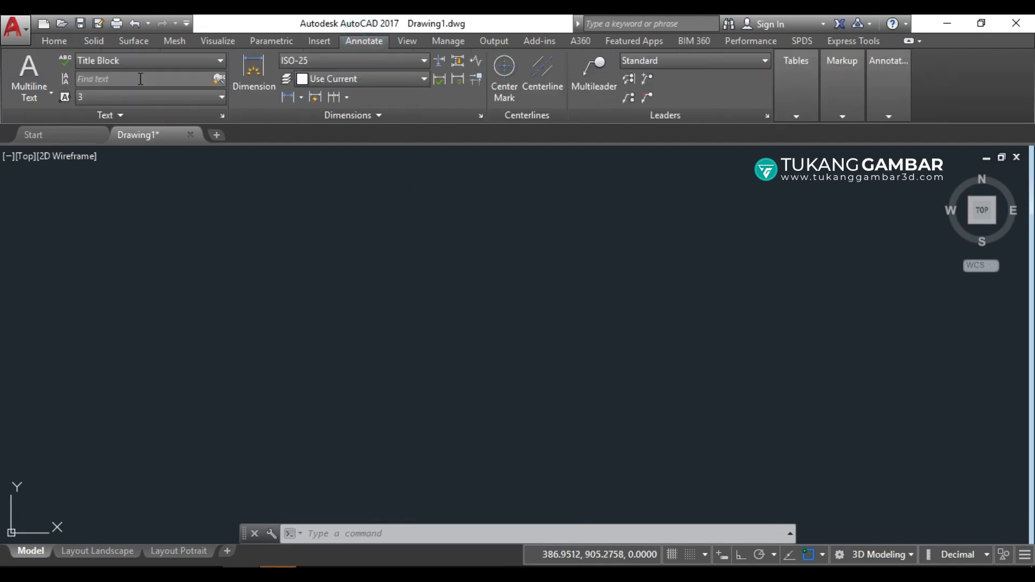
pyautogui.click(29, 69)
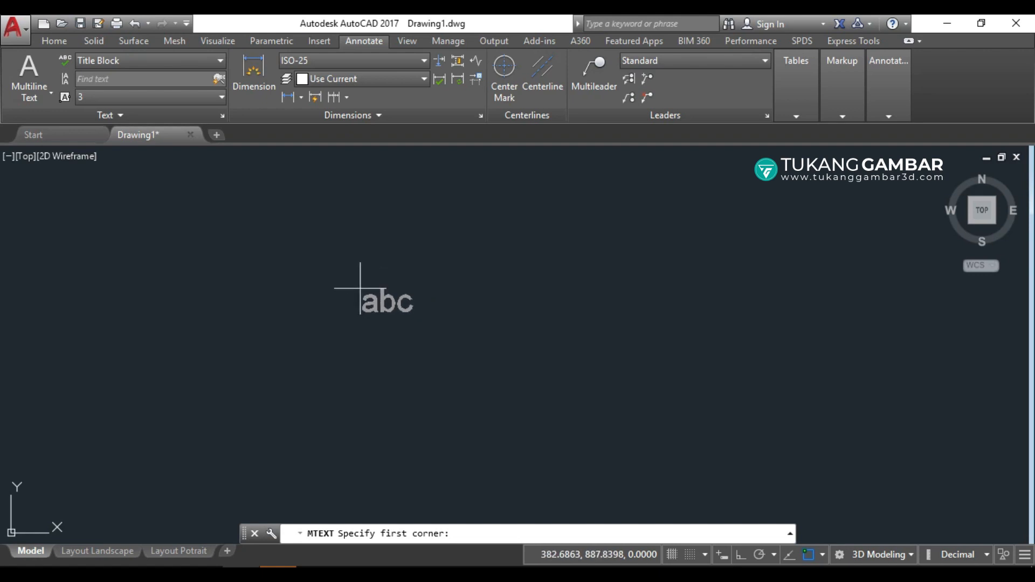
pyautogui.click(359, 288)
pyautogui.click(528, 331)
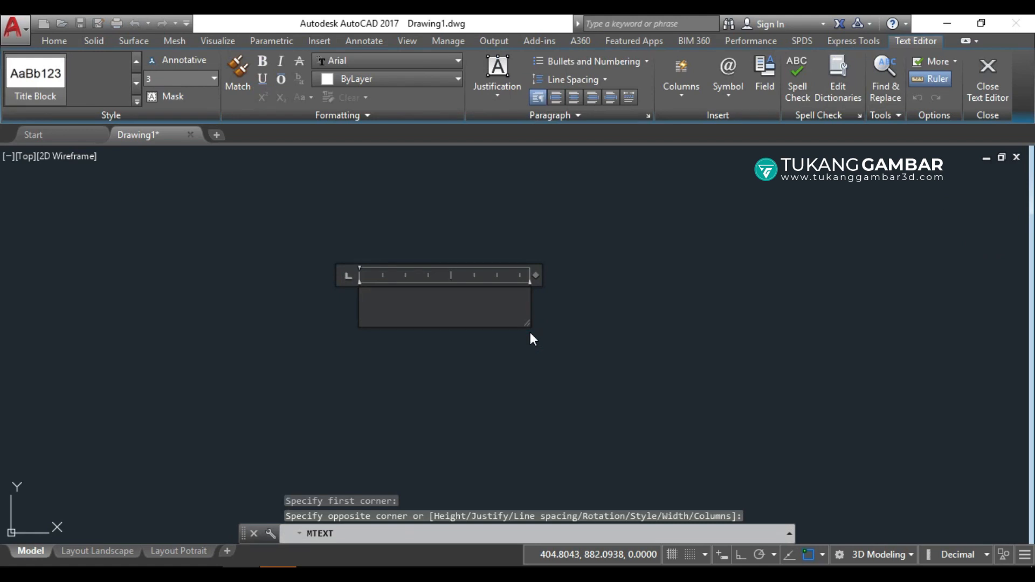
pyautogui.write('OSNAP')
pyautogui.click(530, 332)
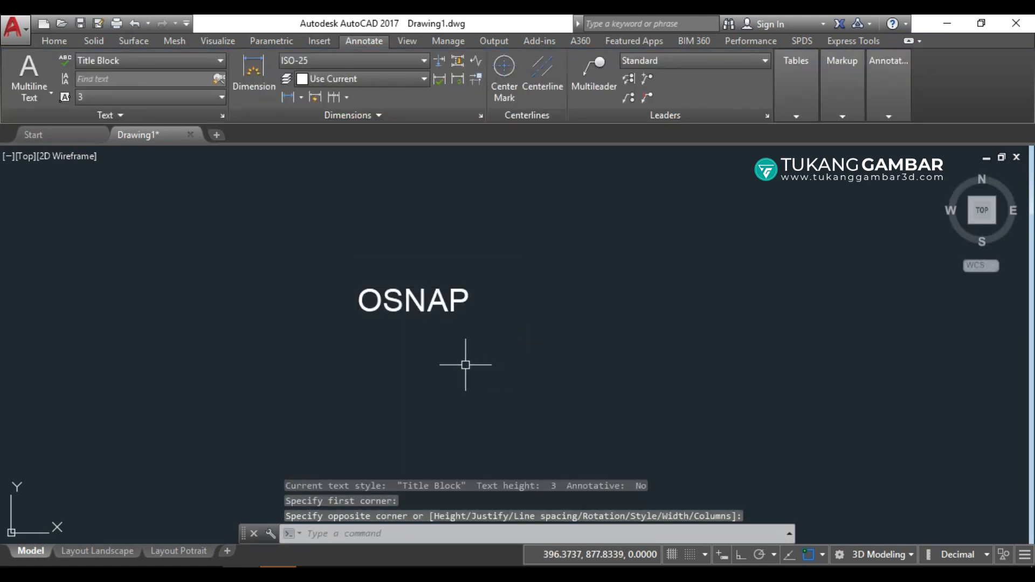
# Step: Draw a rectangle around the OSNAP text, starting at the text's insertion point with the Insert snap override
pyautogui.click(55, 41)
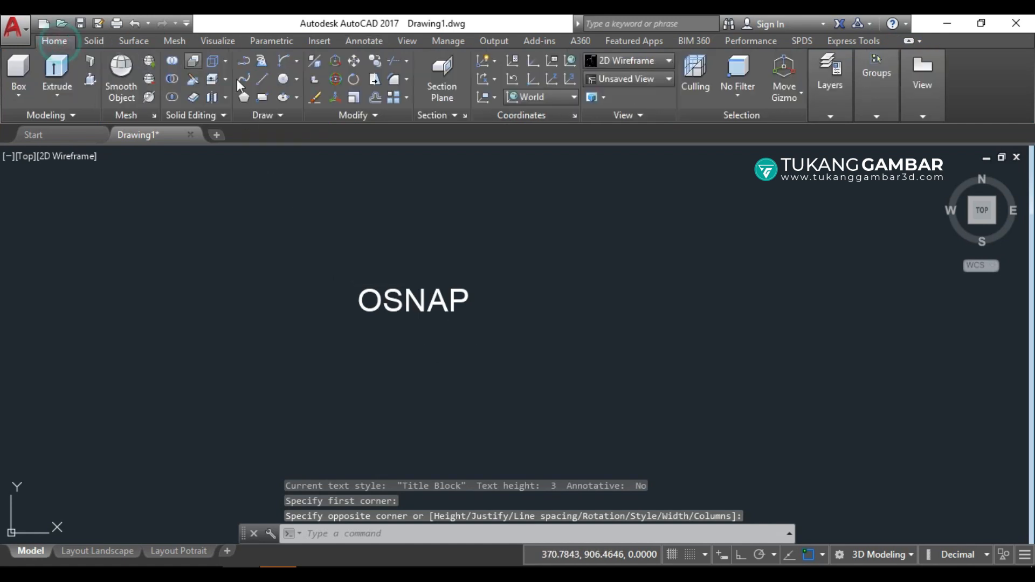
pyautogui.click(267, 97)
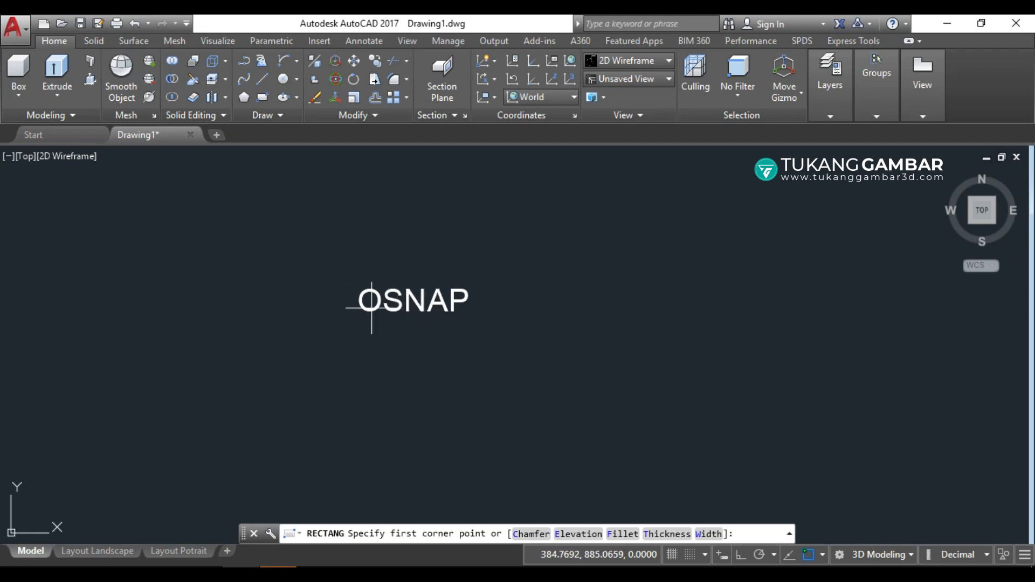
pyautogui.keyDown('shift'); pyautogui.rightClick(401, 237); pyautogui.keyUp('shift')
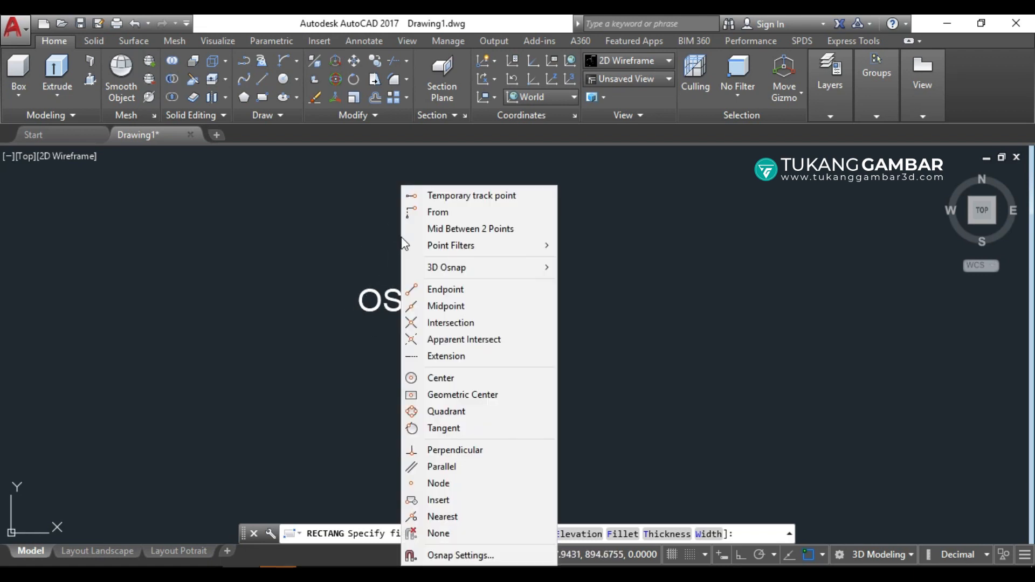
pyautogui.click(459, 497)
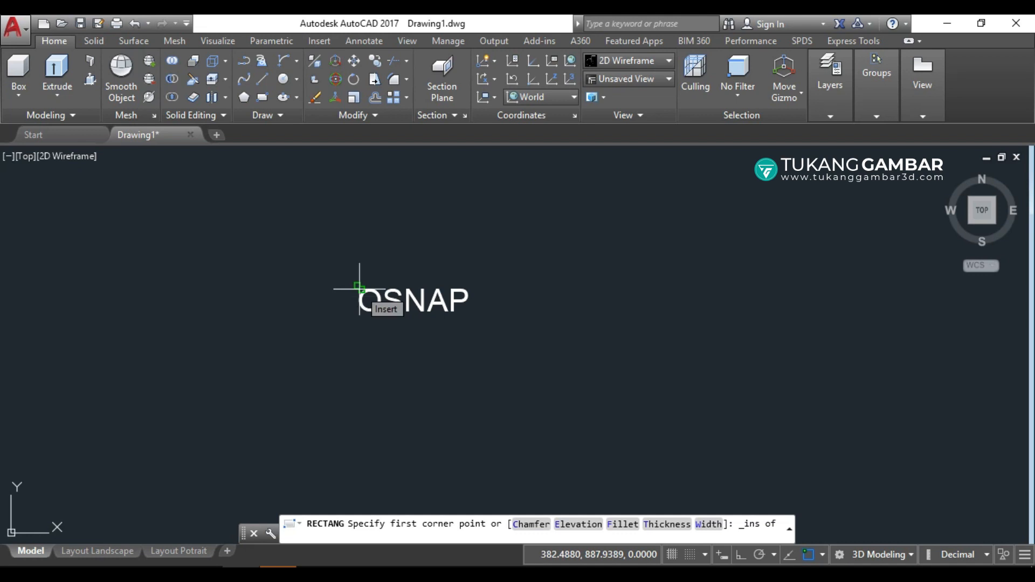
pyautogui.click(359, 289)
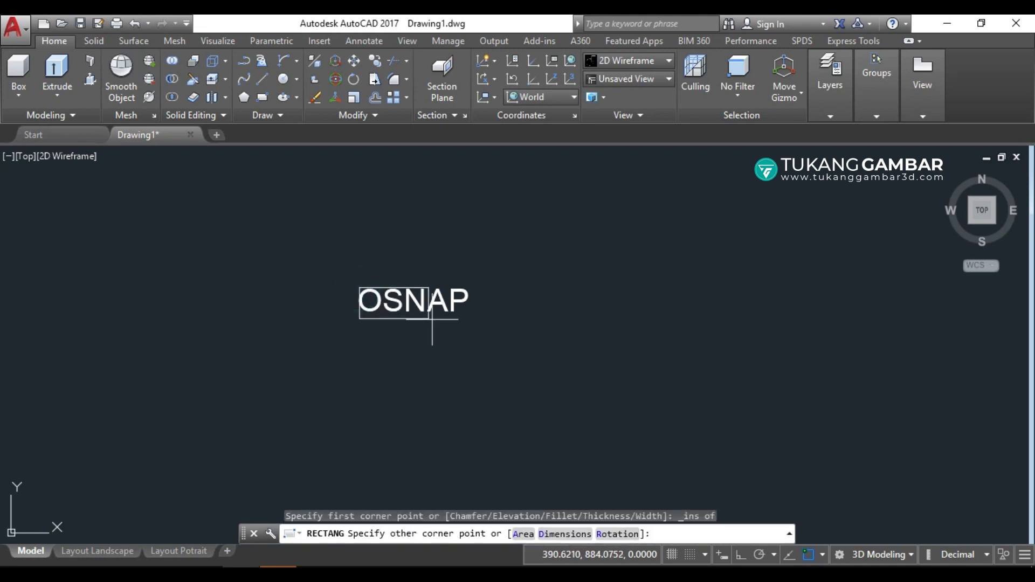
pyautogui.click(474, 316)
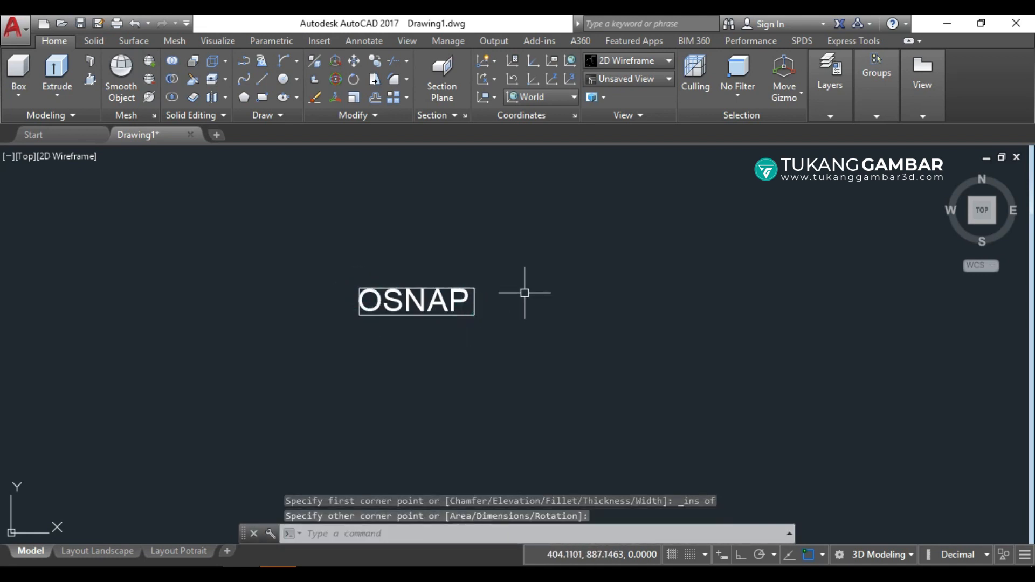
# Step: Insert the Pintu door block in the empty space to the right of the OSNAP text
pyautogui.click(322, 42)
pyautogui.click(27, 95)
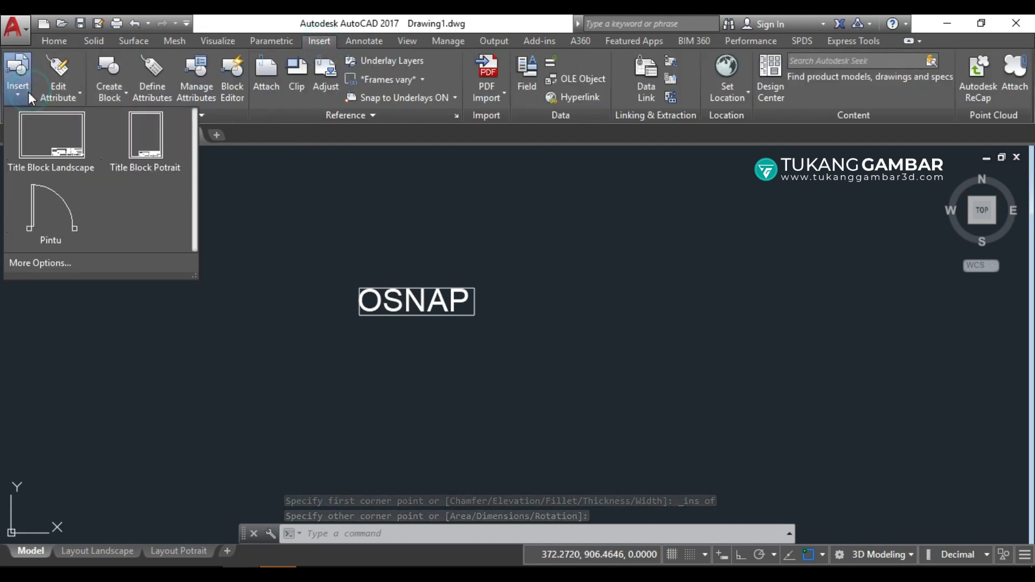
pyautogui.click(49, 218)
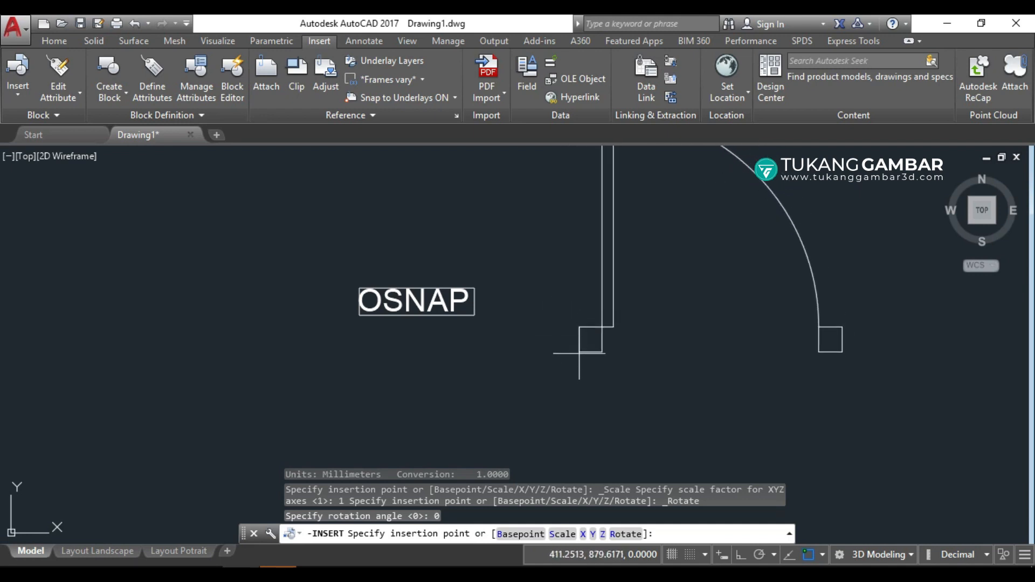
pyautogui.click(580, 341)
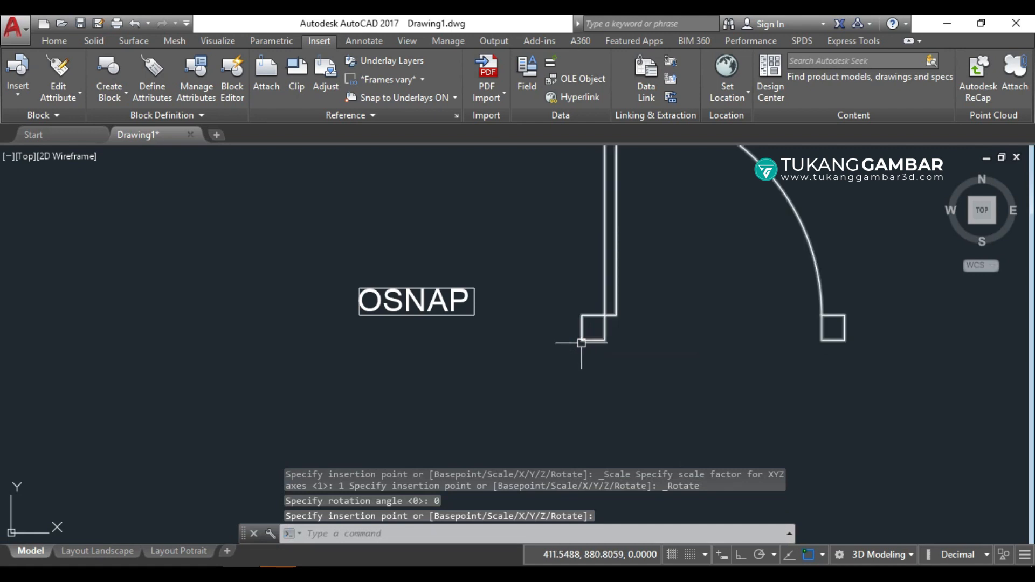
# Step: Draw a tall rectangle up and left from the door block's insertion point, picking its first corner with the Insert snap override
pyautogui.click(54, 41)
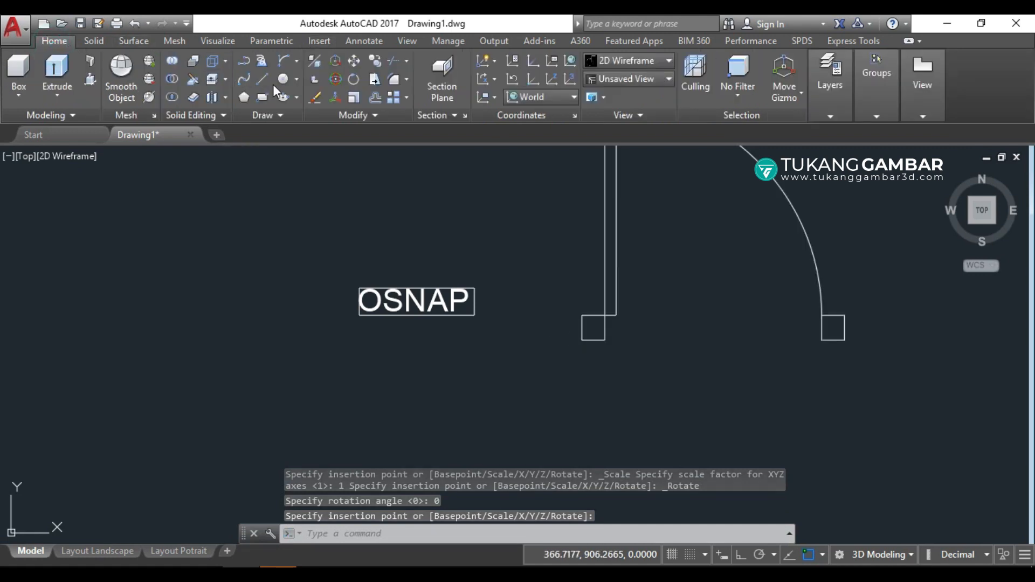
pyautogui.click(262, 98)
pyautogui.keyDown('shift'); pyautogui.rightClick(536, 283); pyautogui.keyUp('shift')
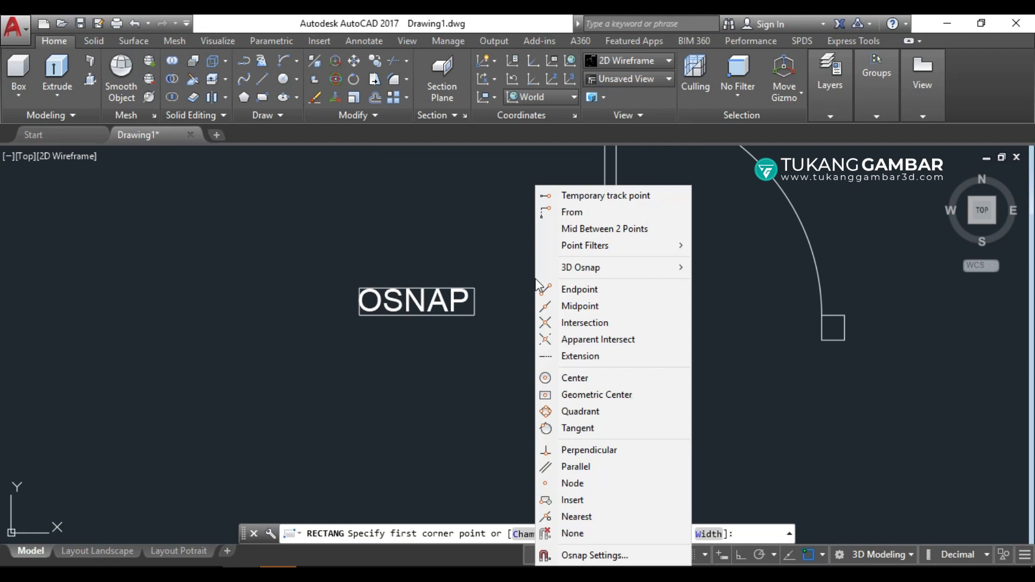
pyautogui.click(572, 501)
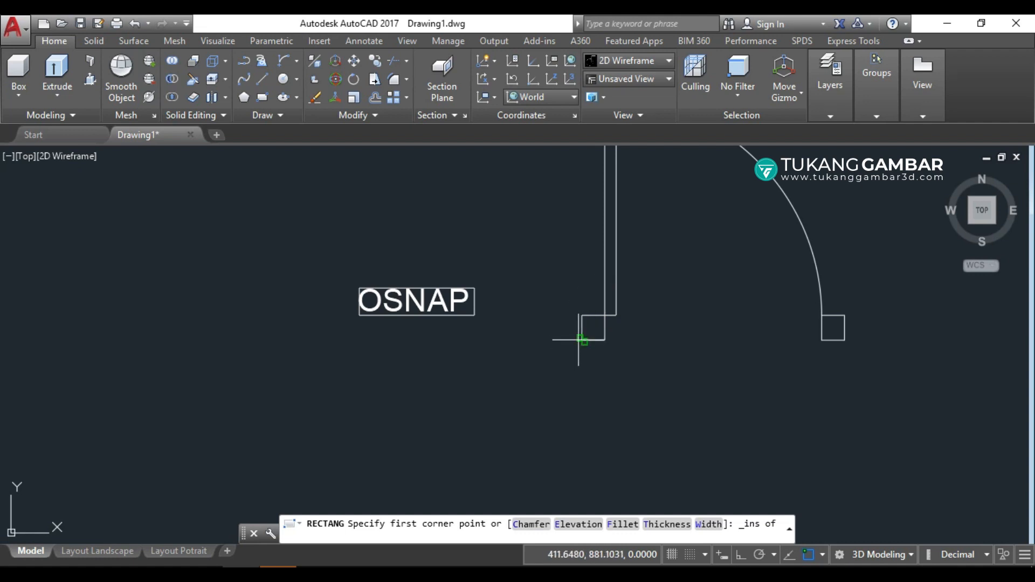
pyautogui.click(607, 265)
pyautogui.click(528, 193)
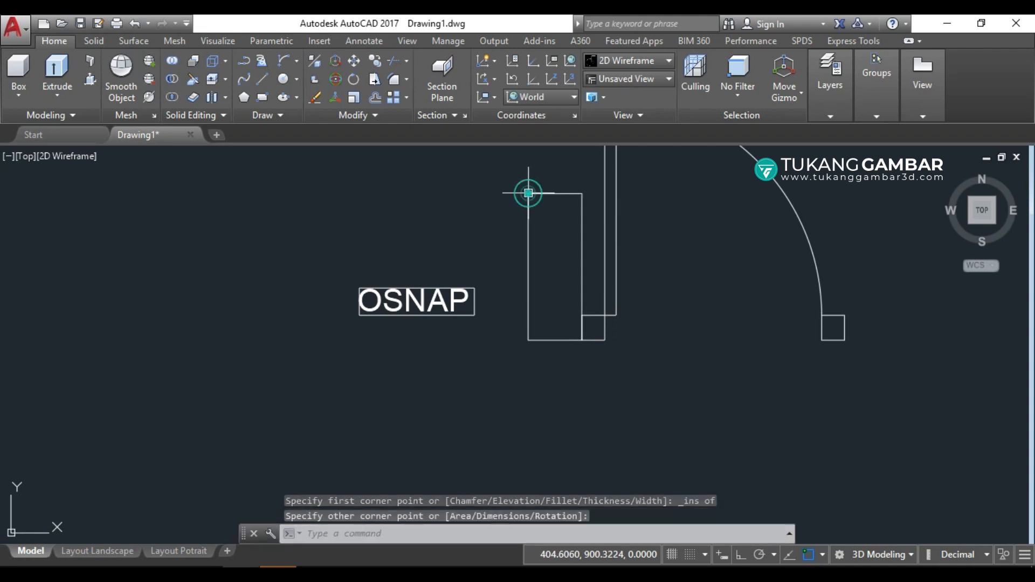
# Step: Erase the OSNAP text, both rectangles and the door block
pyautogui.scroll(-2, 618, 366)
pyautogui.click(738, 203)
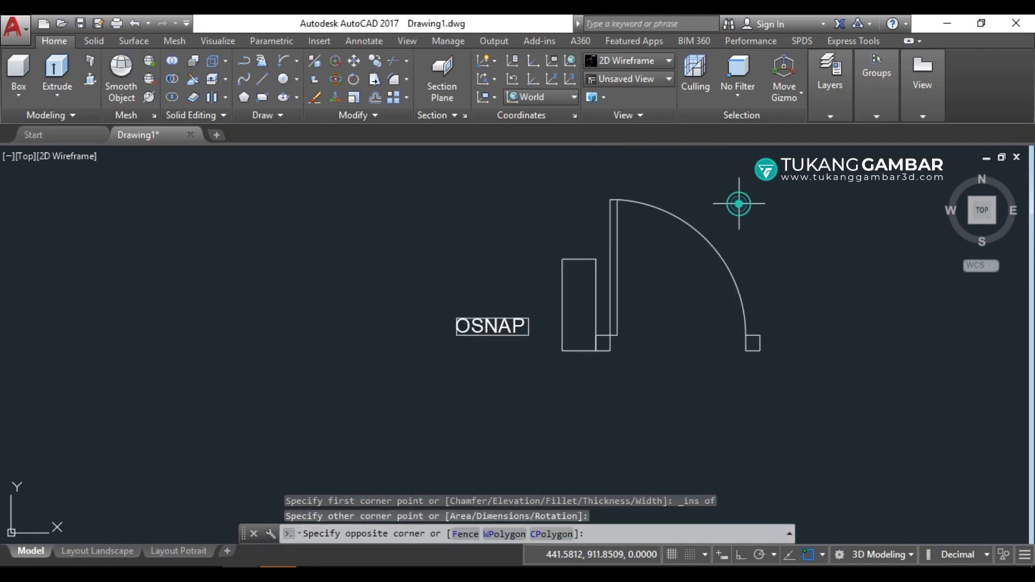
pyautogui.click(362, 424)
pyautogui.write('e')
pyautogui.press('Return')
pyautogui.keyDown('shift'); pyautogui.rightClick(396, 318); pyautogui.keyUp('shift')
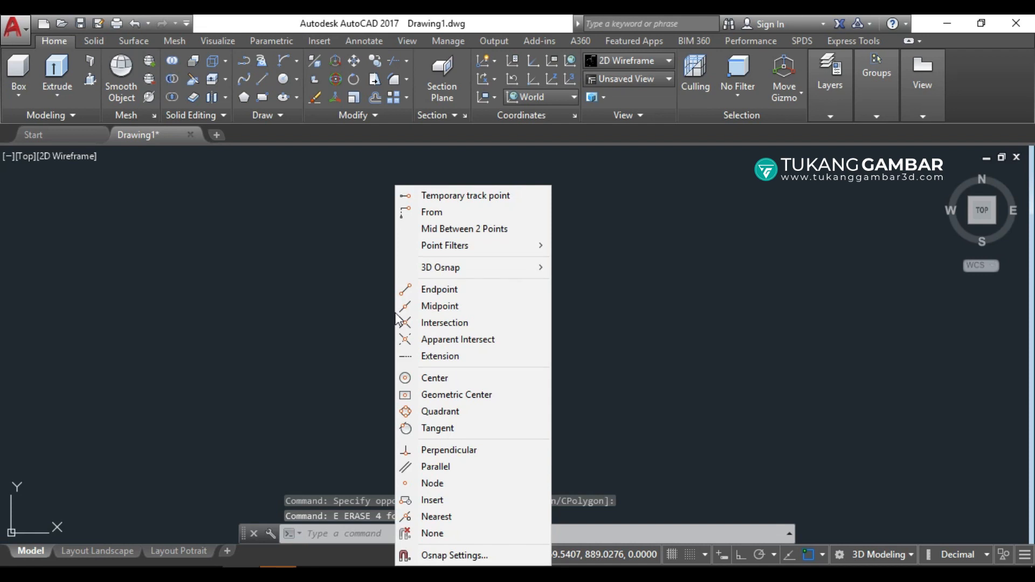
pyautogui.click(470, 518)
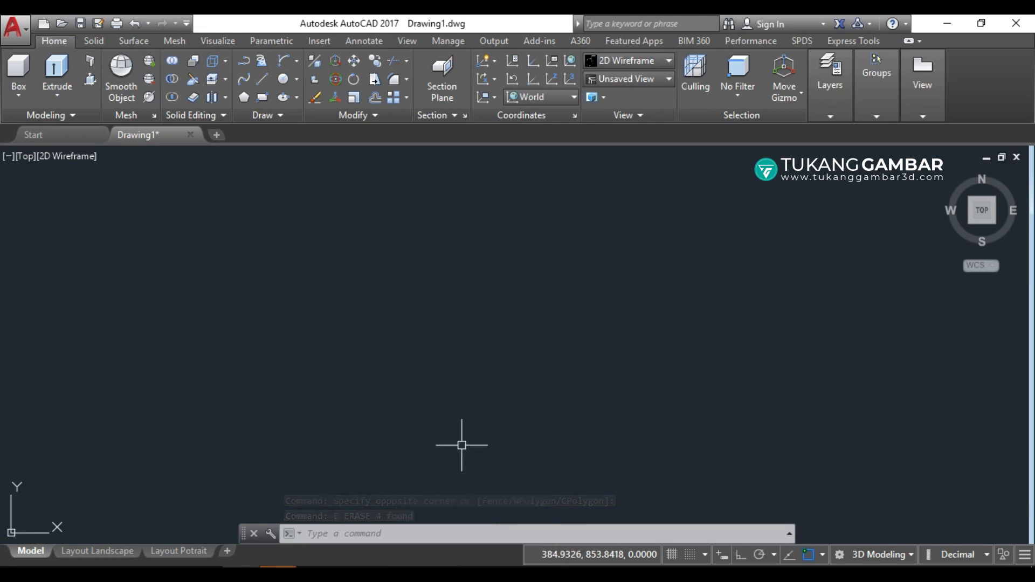
# Step: Draw a rectangle near the middle of the empty drawing area and a separate circle to its right
pyautogui.click(264, 98)
pyautogui.click(321, 268)
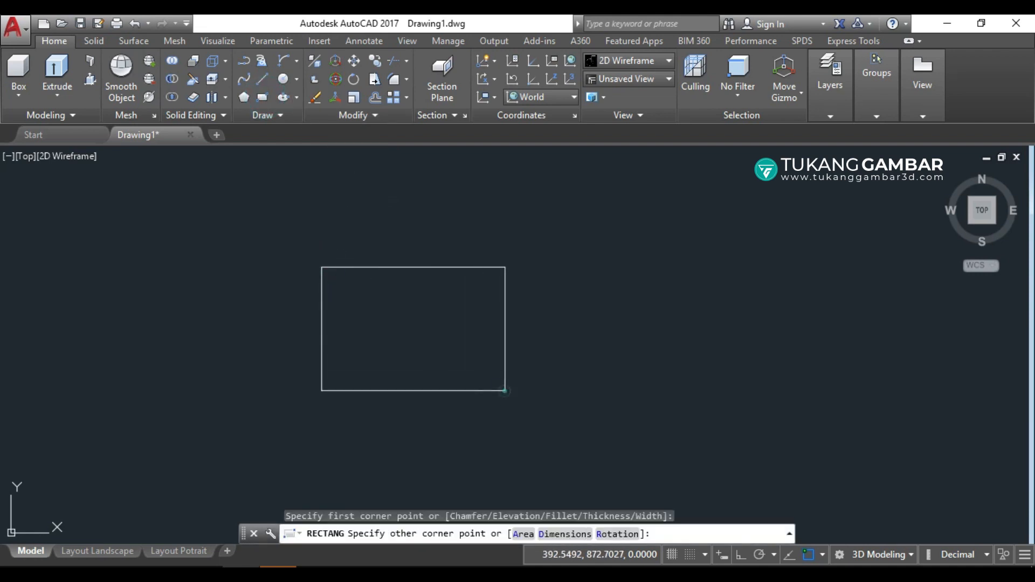
pyautogui.click(504, 391)
pyautogui.click(282, 78)
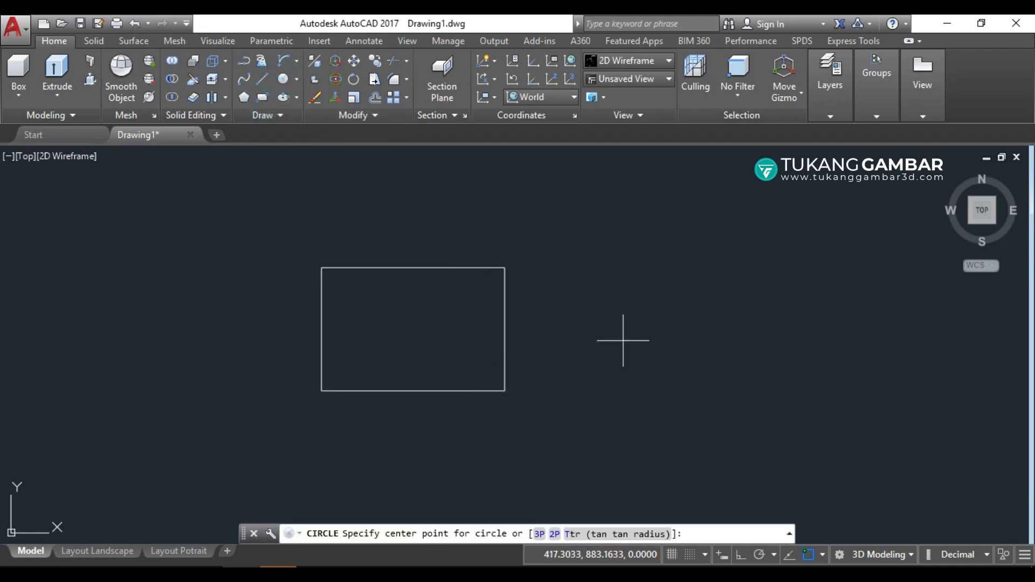
pyautogui.click(640, 313)
pyautogui.click(577, 364)
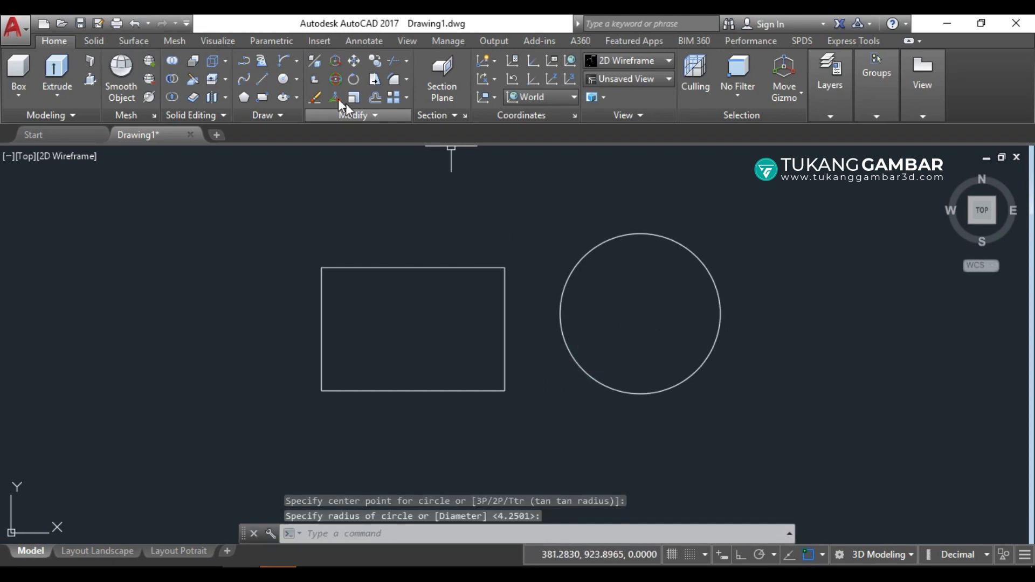
# Step: Preview the Nearest snap override along the rectangle's edge with the Line command, then cancel without drawing the line
pyautogui.click(263, 80)
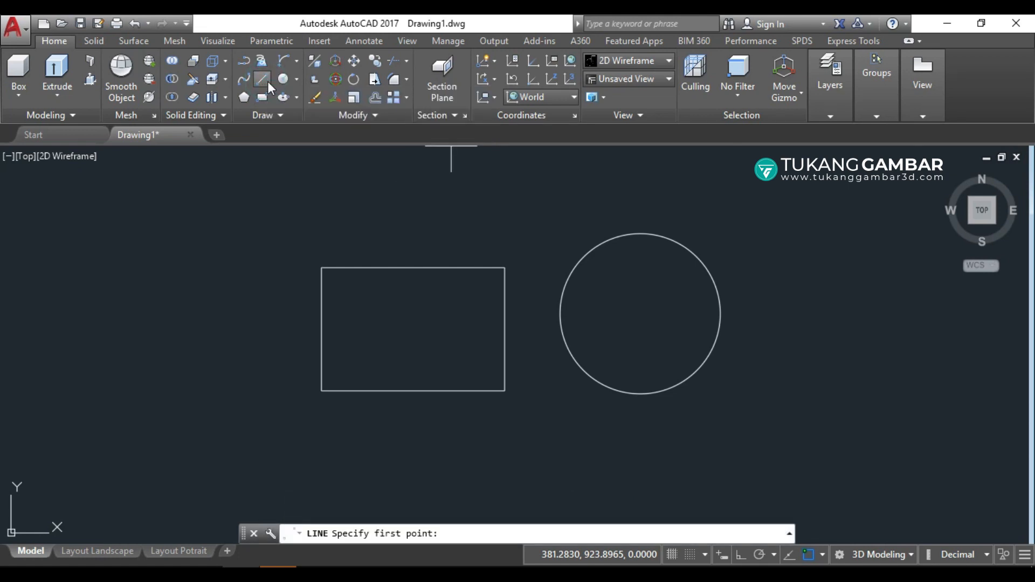
pyautogui.keyDown('shift'); pyautogui.rightClick(526, 231); pyautogui.keyUp('shift')
pyautogui.click(588, 515)
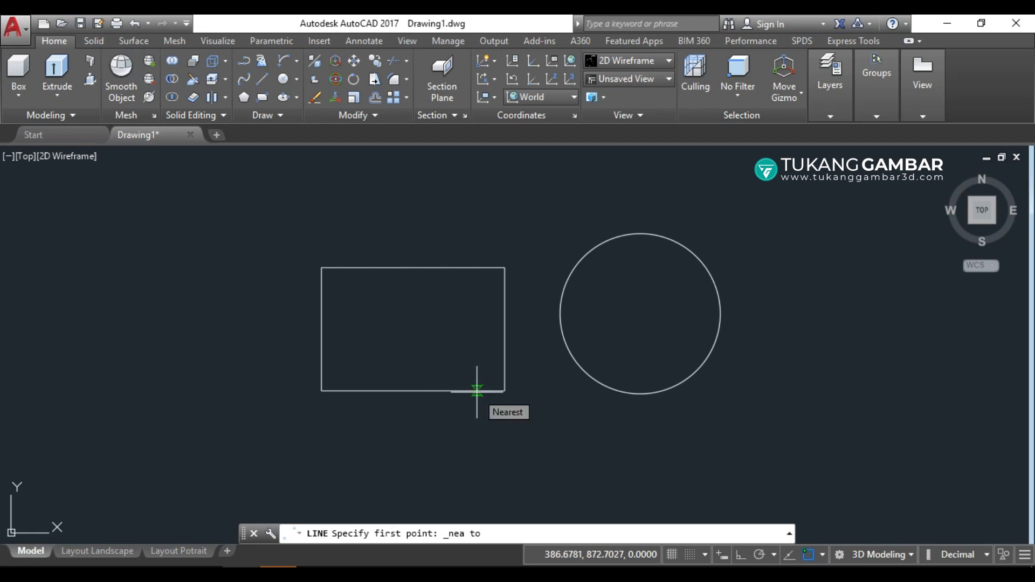
pyautogui.press('Escape')
# Step: Erase the rectangle and the circle
pyautogui.click(697, 213)
pyautogui.click(330, 446)
pyautogui.write('e')
pyautogui.press('Return')
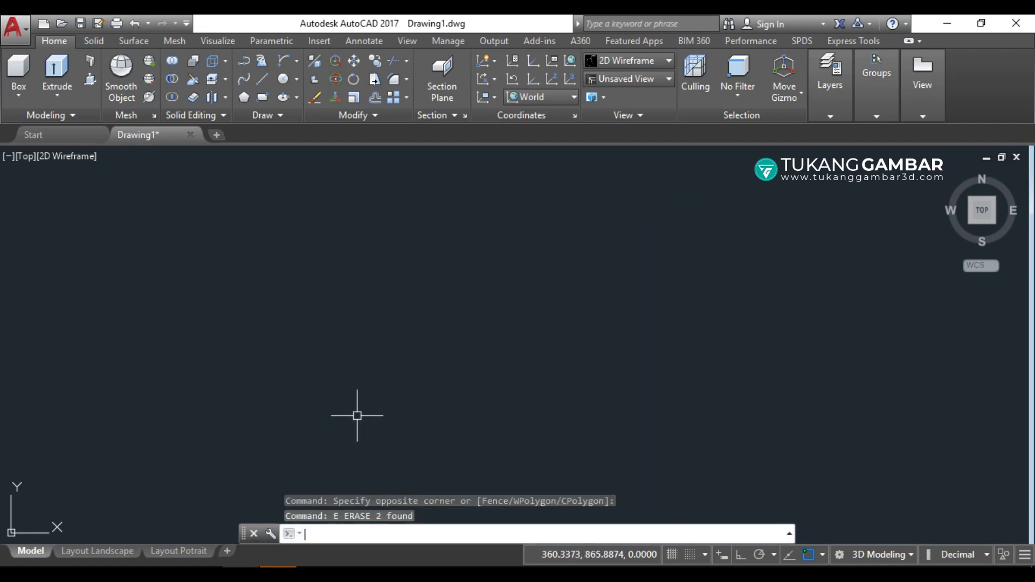
pyautogui.keyDown('shift'); pyautogui.rightClick(470, 291); pyautogui.keyUp('shift')
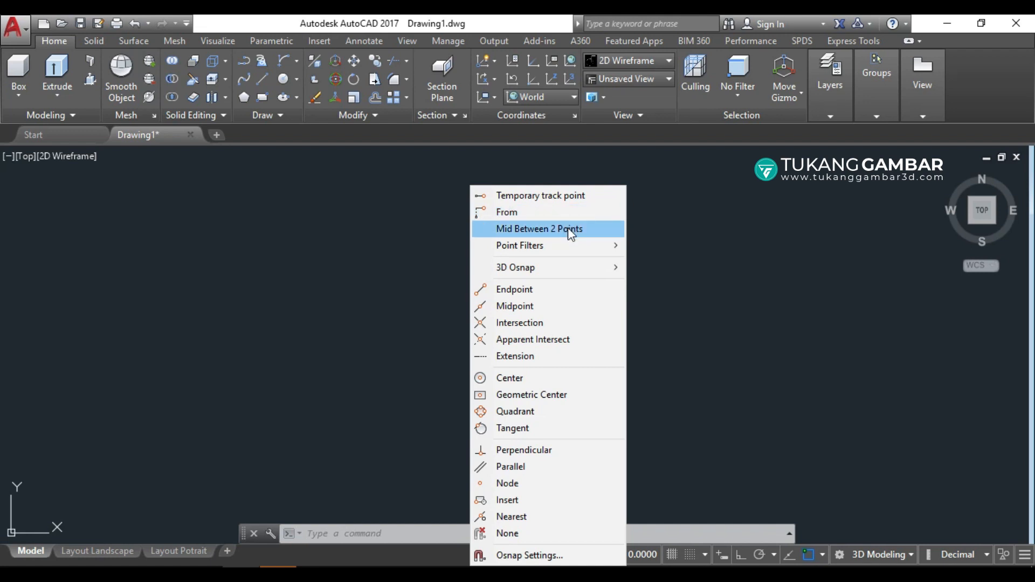
pyautogui.click(417, 269)
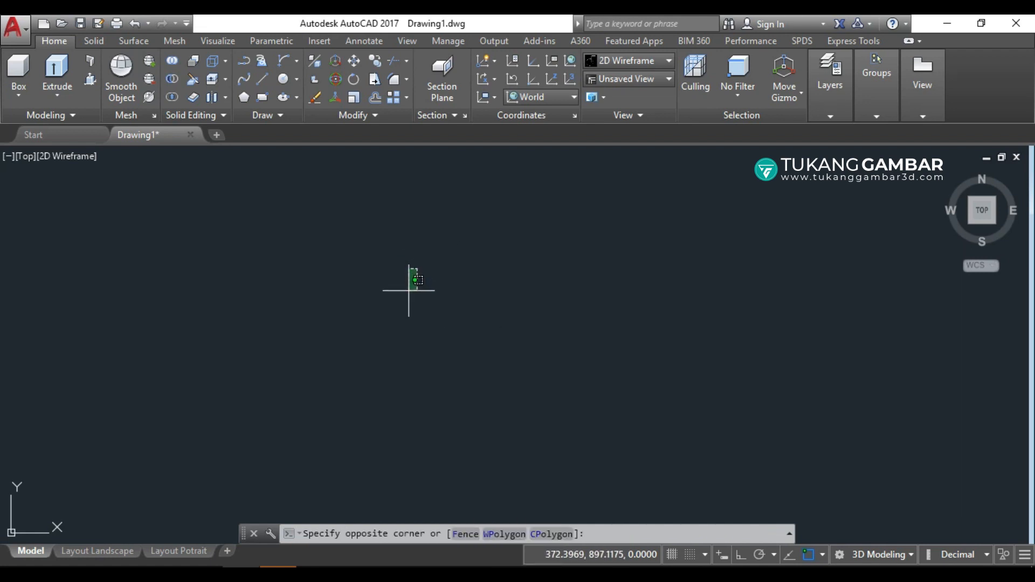
pyautogui.click(406, 291)
# Step: Draw a circle with a radius of about 16 in the left part of the empty drawing area
pyautogui.click(282, 79)
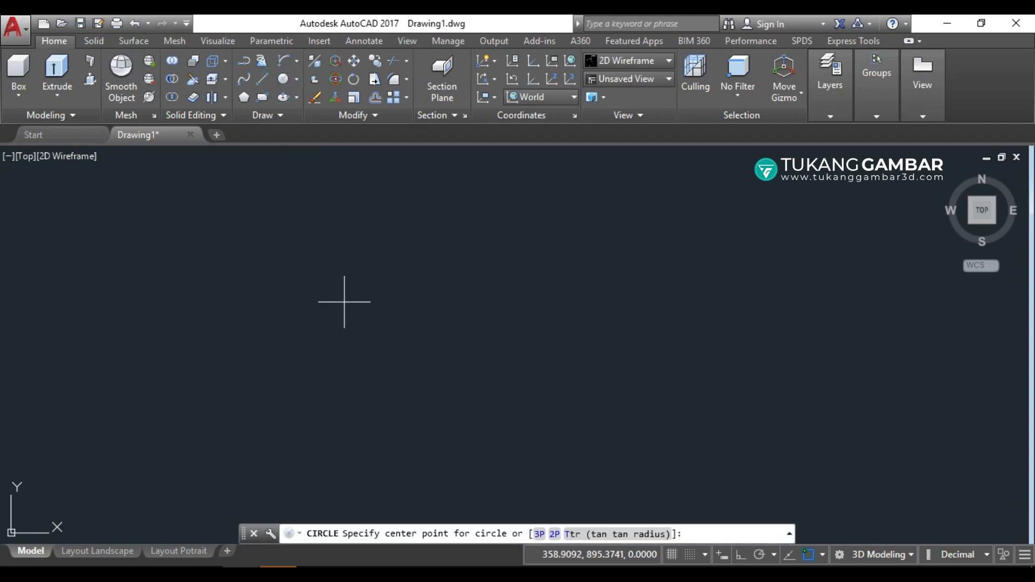
pyautogui.click(298, 311)
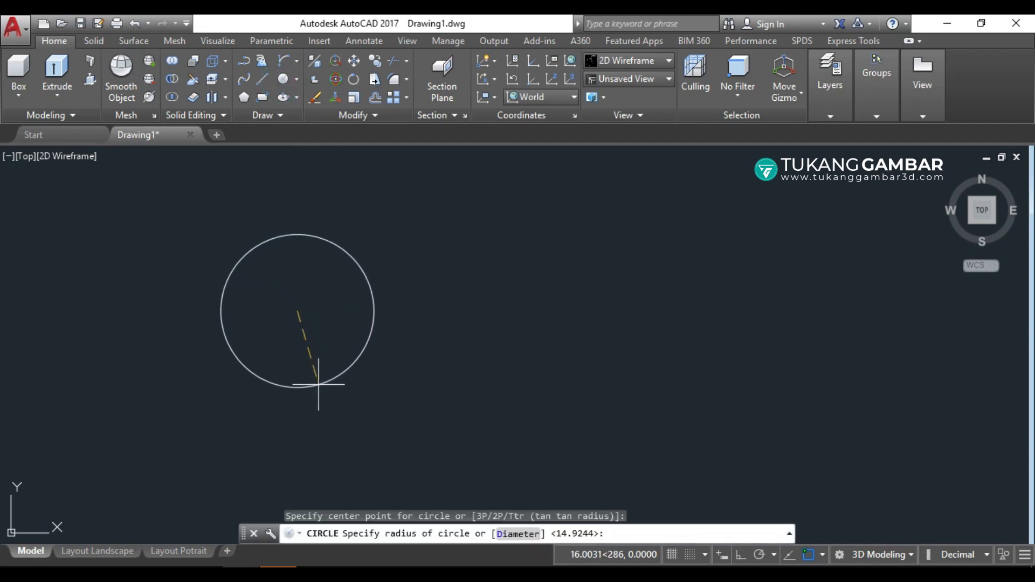
pyautogui.click(316, 380)
pyautogui.moveTo(321, 349); pyautogui.dragTo(312, 364, button='middle')
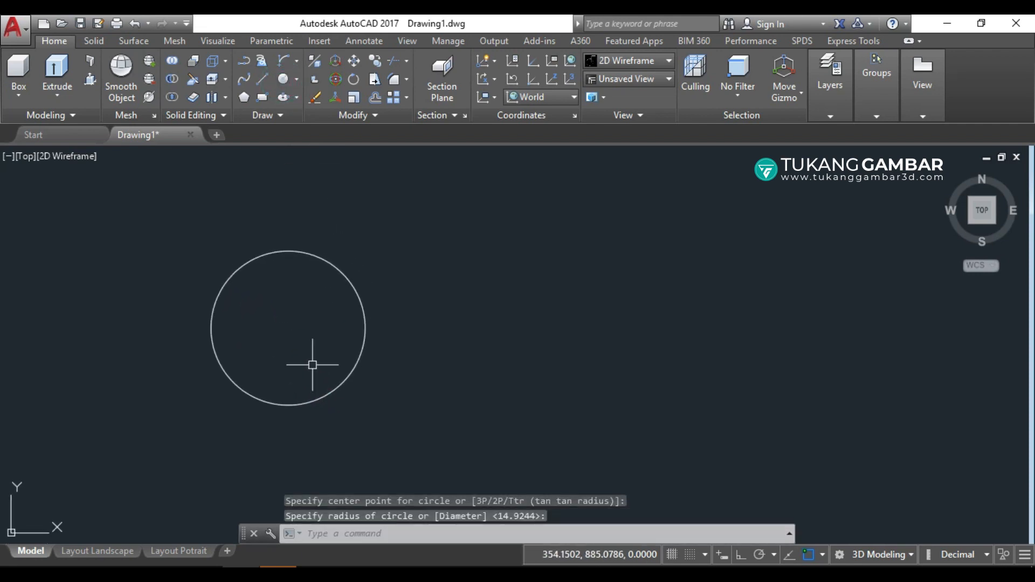
# Step: Draw a second circle of radius about 15.6 far right, horizontally aligned with the first circle's centre through a Temporary track point
pyautogui.click(283, 80)
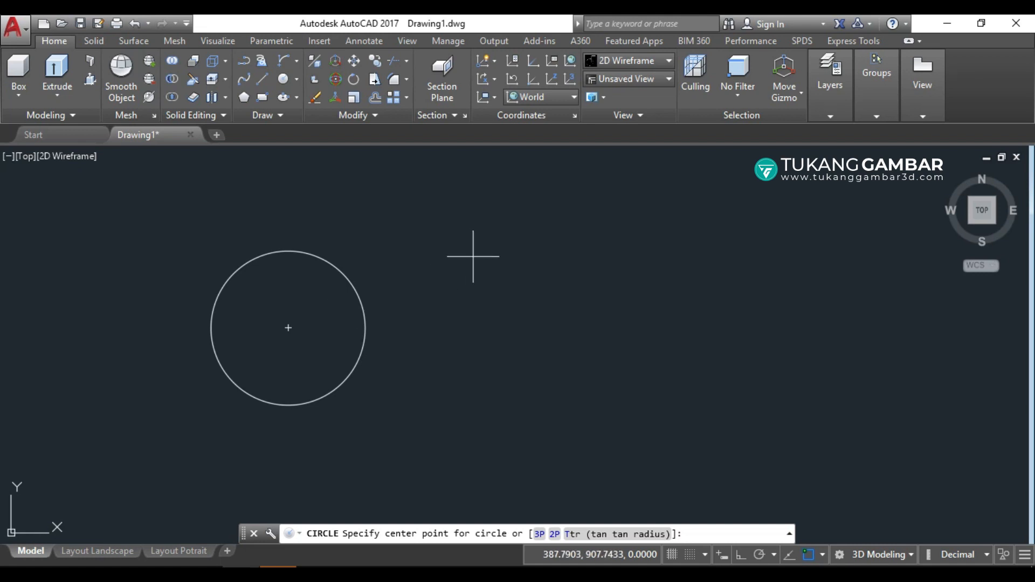
pyautogui.keyDown('shift'); pyautogui.rightClick(488, 229); pyautogui.keyUp('shift')
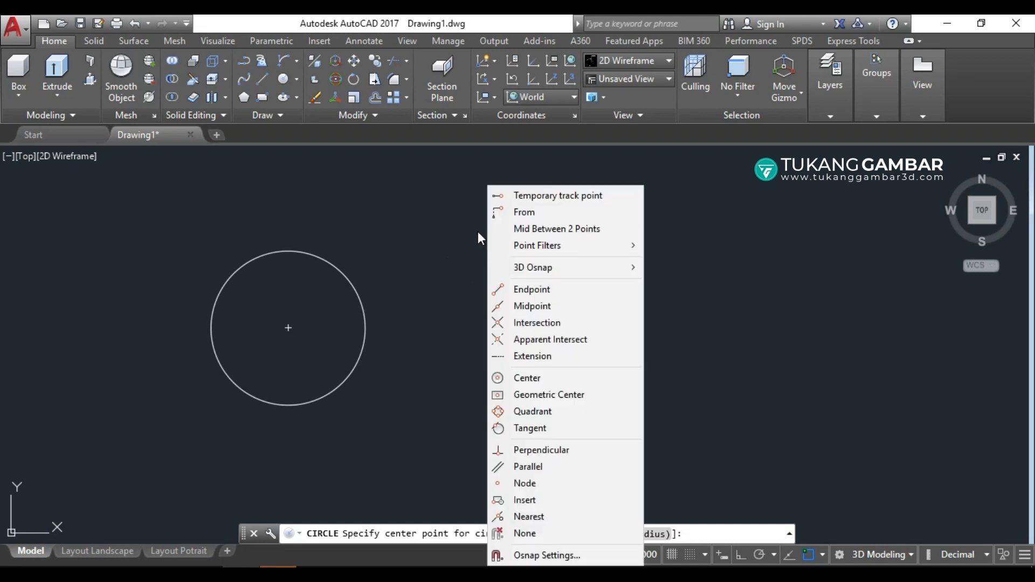
pyautogui.click(533, 195)
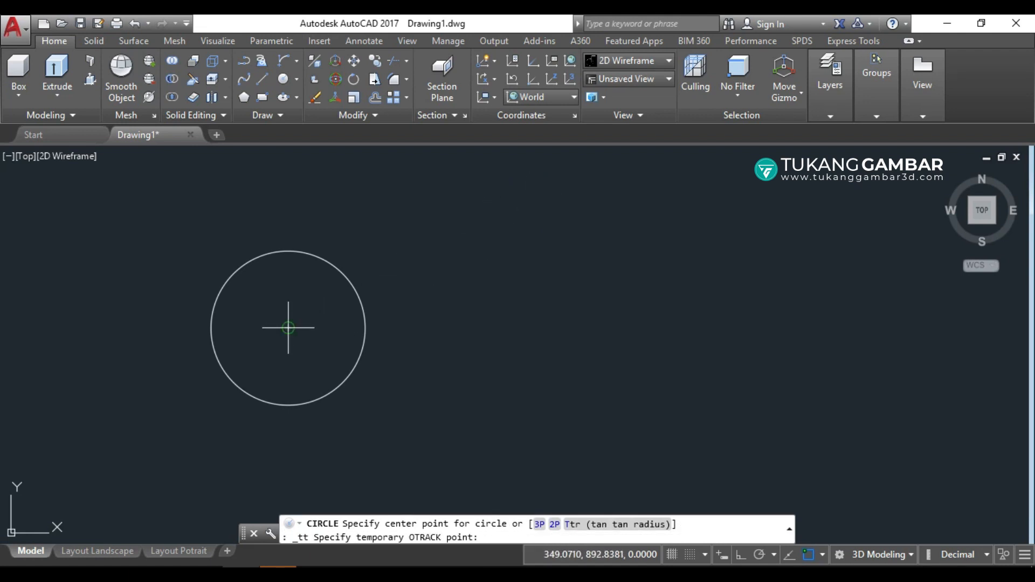
pyautogui.click(288, 327)
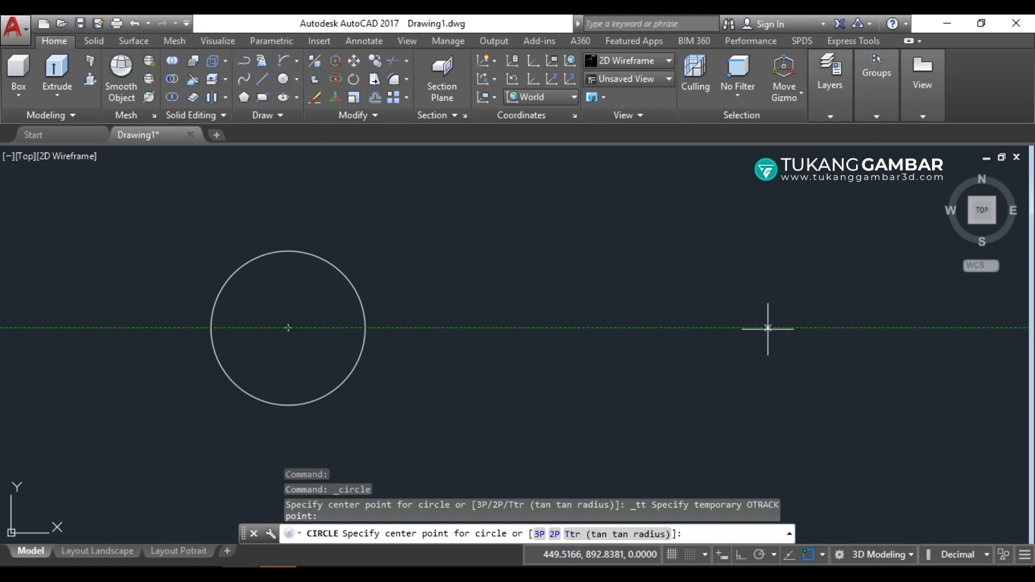
pyautogui.click(767, 328)
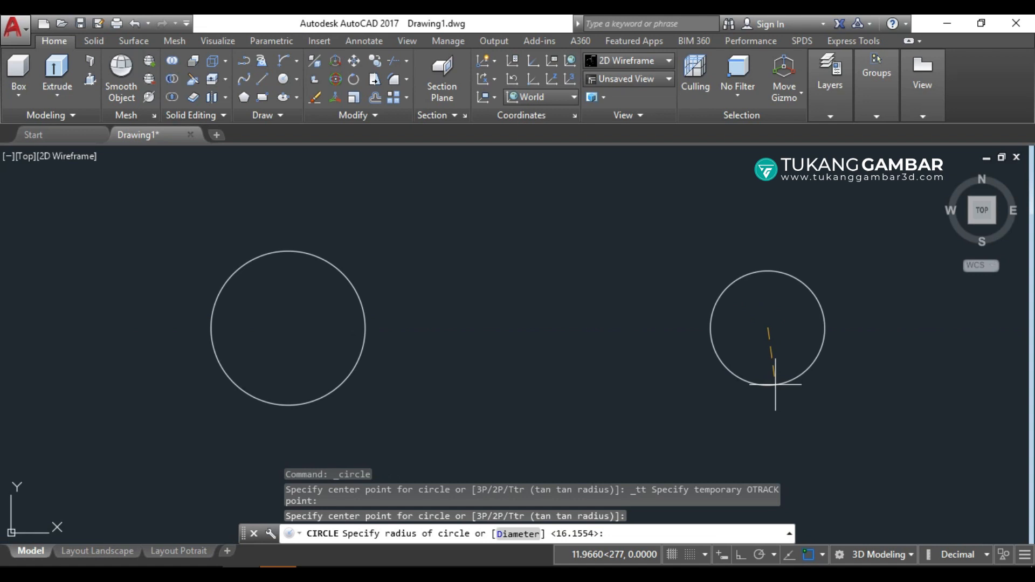
pyautogui.click(776, 401)
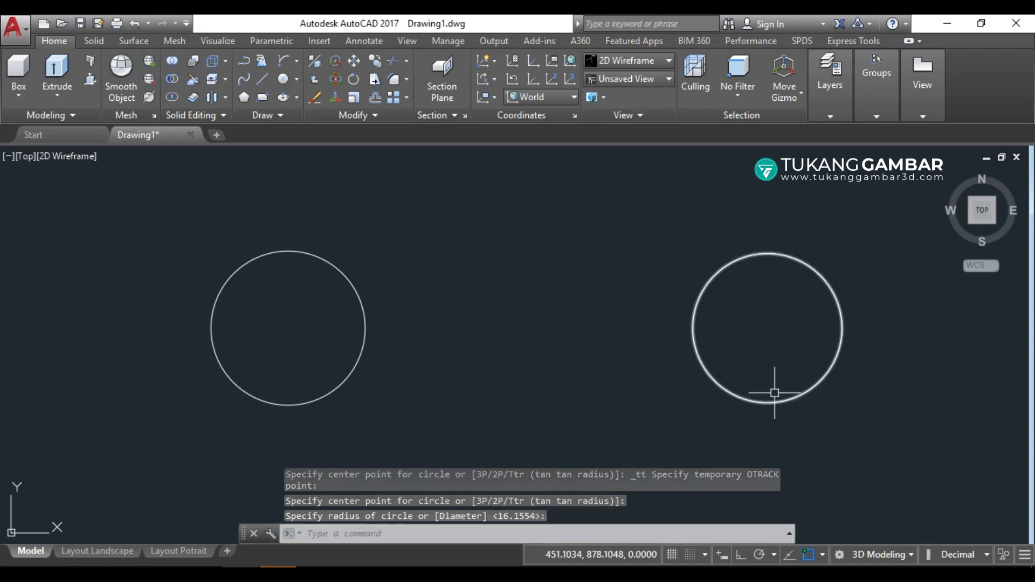
pyautogui.moveTo(761, 359); pyautogui.dragTo(734, 358, button='middle')
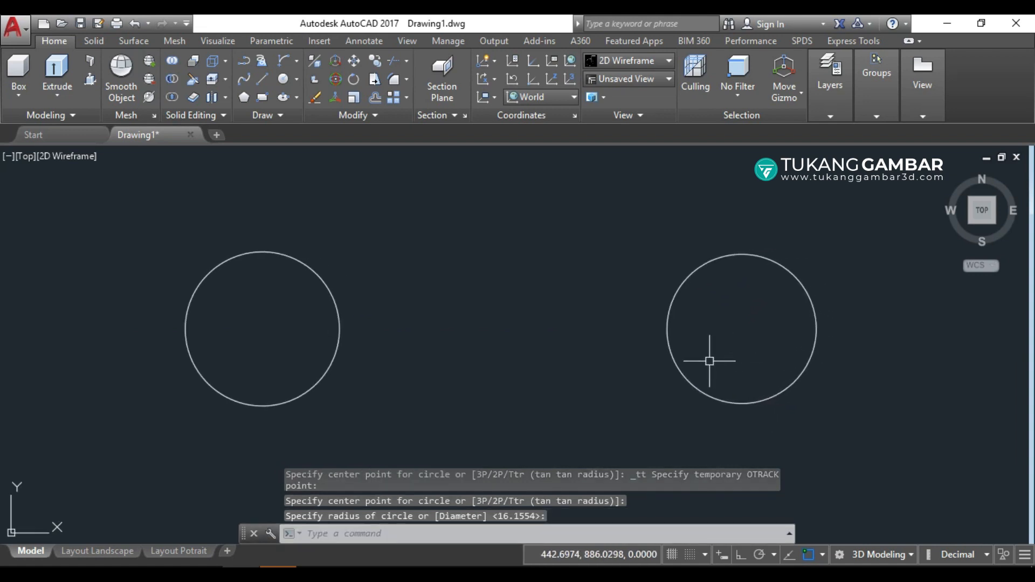
pyautogui.keyDown('shift'); pyautogui.rightClick(459, 187); pyautogui.keyUp('shift')
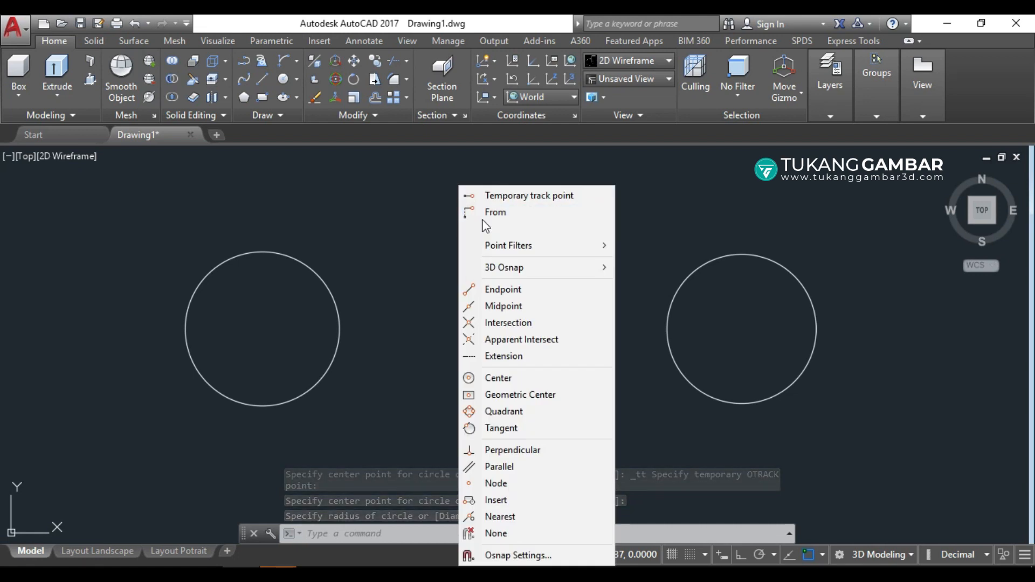
pyautogui.click(418, 229)
pyautogui.click(423, 241)
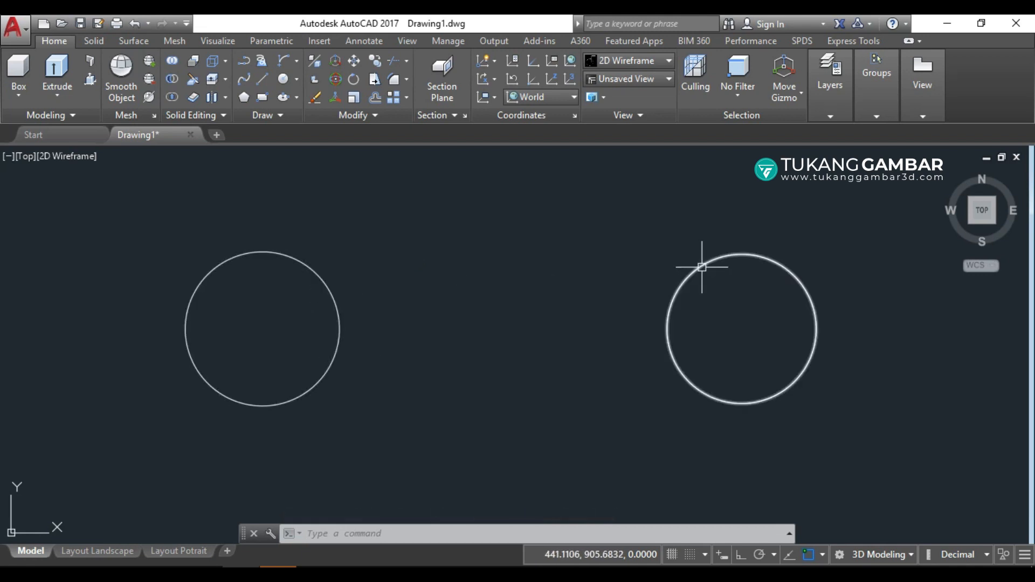
# Step: Draw a circle of radius about 16.7 centred midway between the two circles' centres using the Mid Between 2 Points snap
pyautogui.click(284, 81)
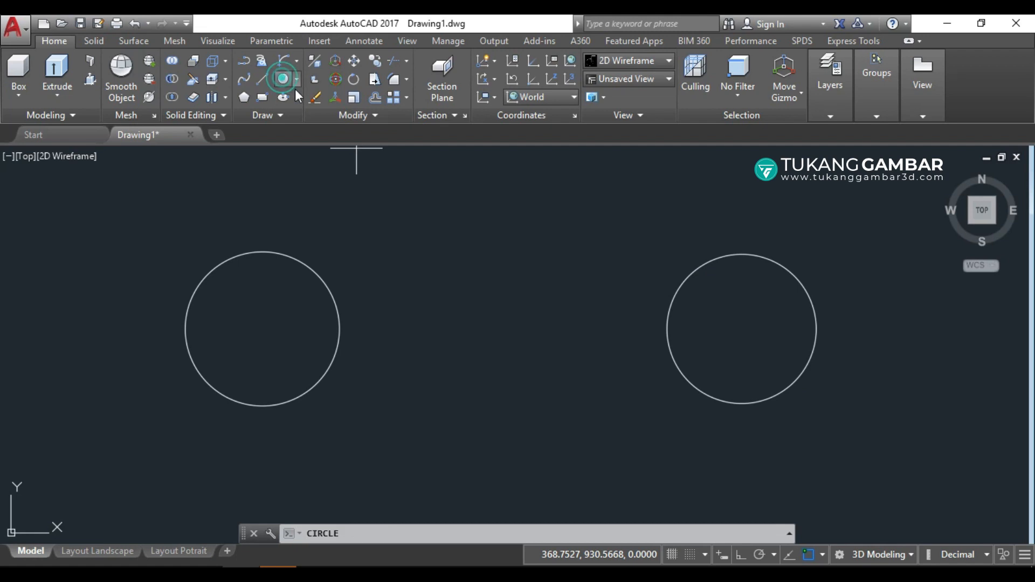
pyautogui.keyDown('shift'); pyautogui.rightClick(439, 215); pyautogui.keyUp('shift')
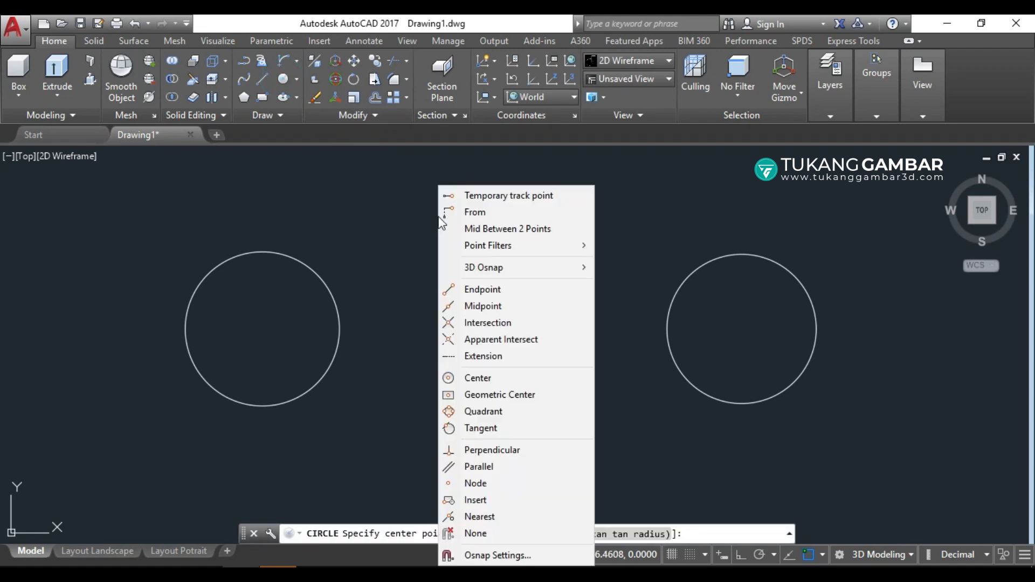
pyautogui.click(474, 230)
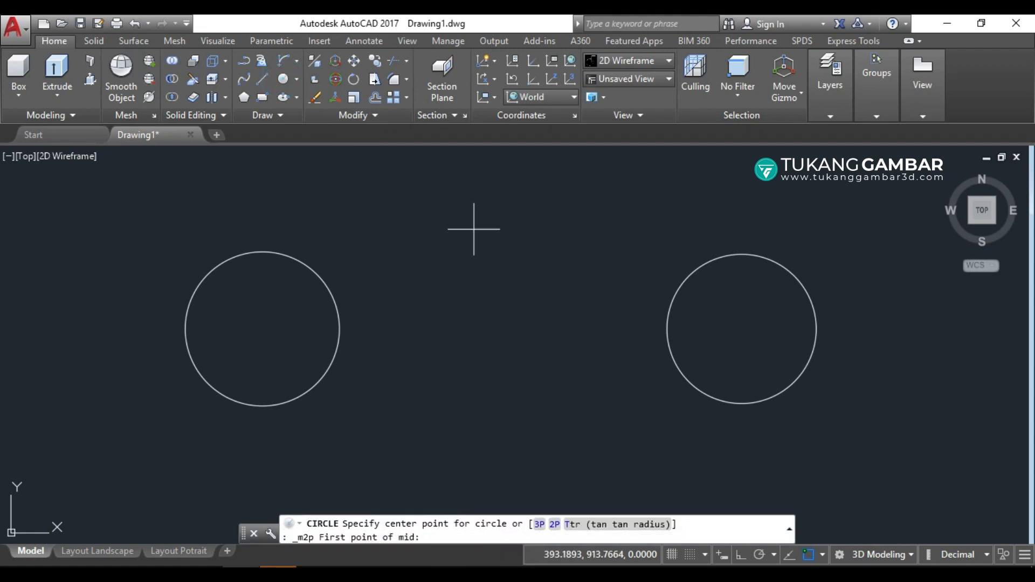
pyautogui.click(263, 328)
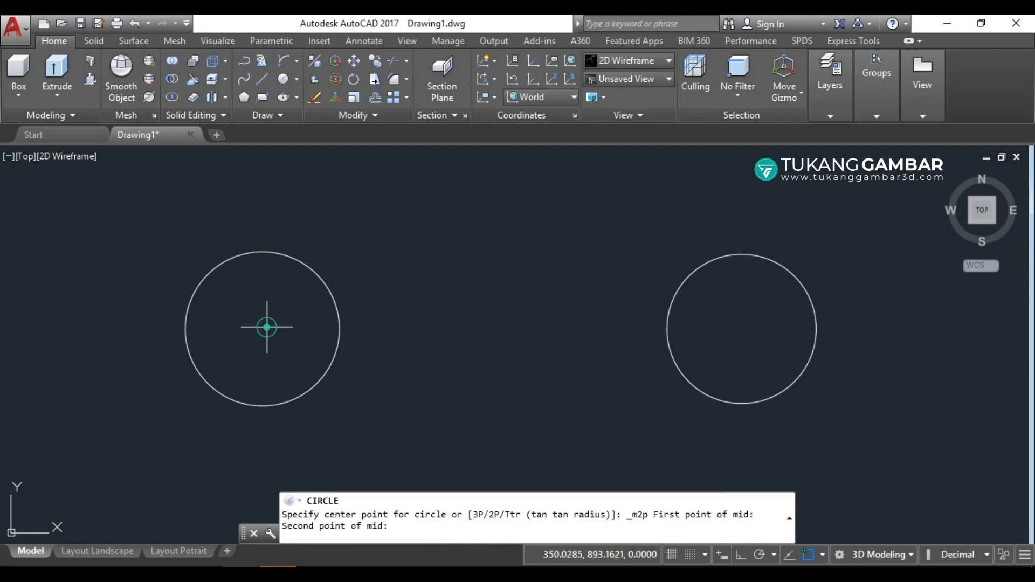
pyautogui.click(742, 328)
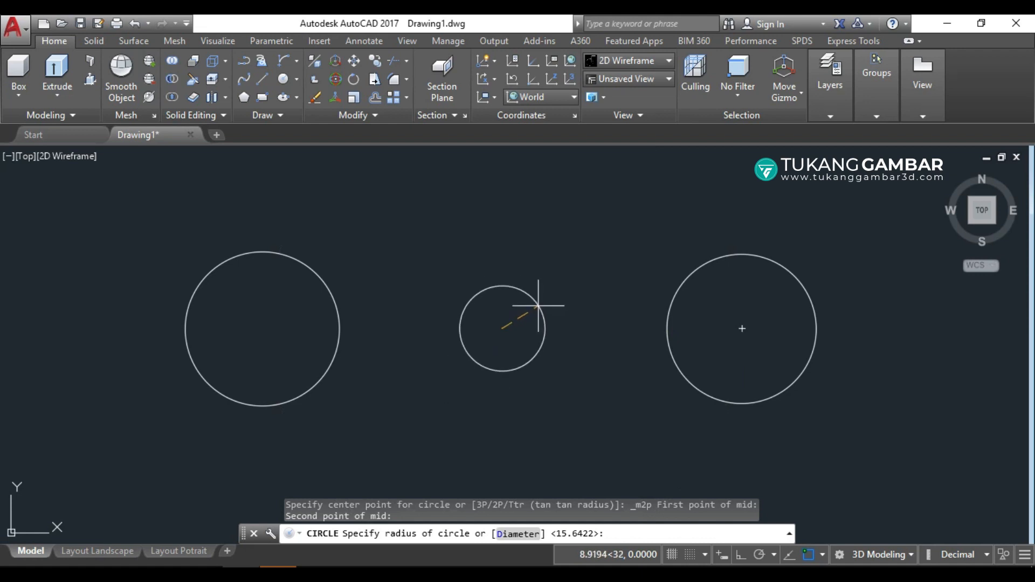
pyautogui.click(572, 290)
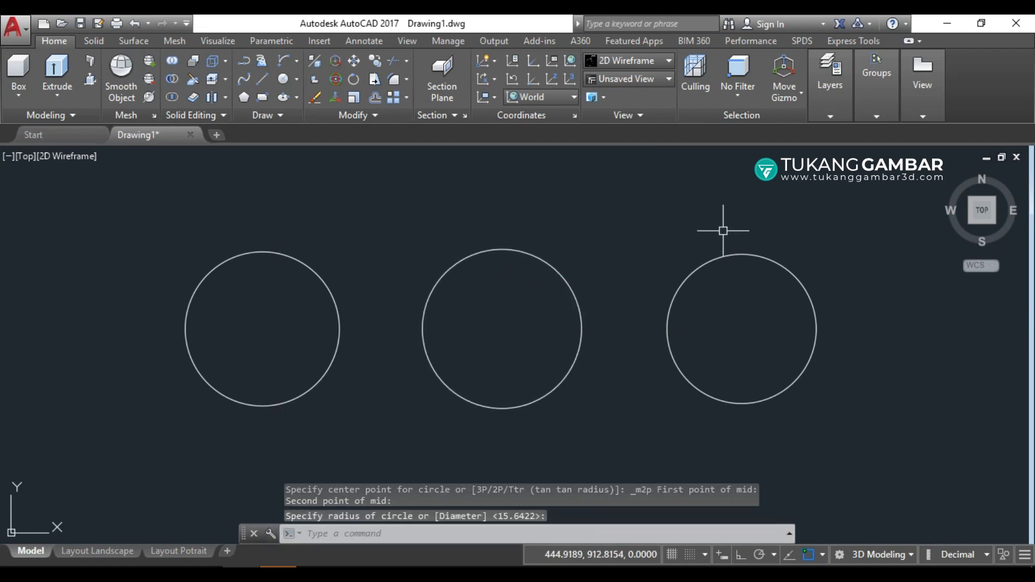
# Step: Erase the middle and far-right circles, leaving only the first circle with nothing selected
pyautogui.click(741, 218)
pyautogui.click(523, 332)
pyautogui.write('e')
pyautogui.press('Return')
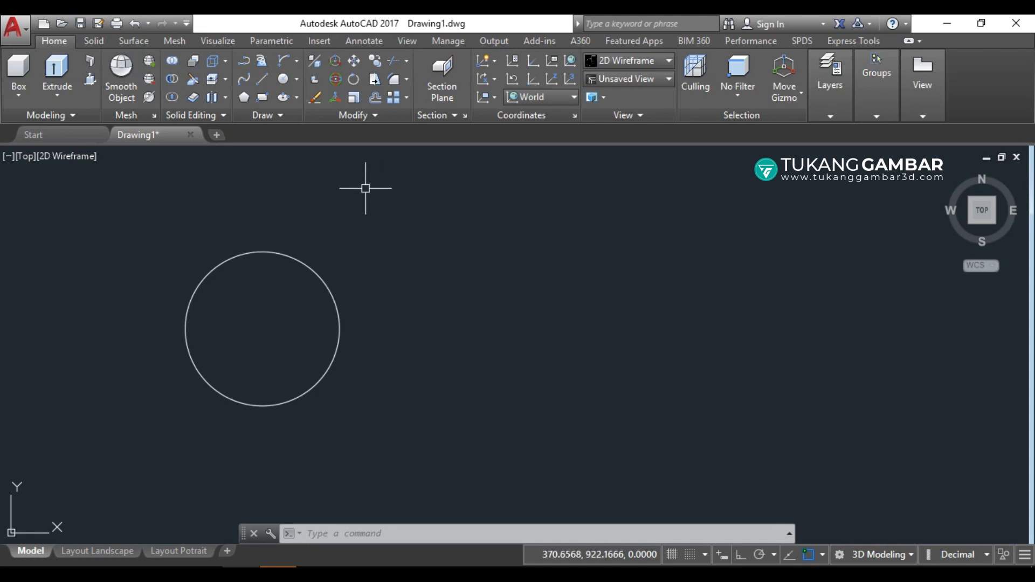
pyautogui.click(315, 270)
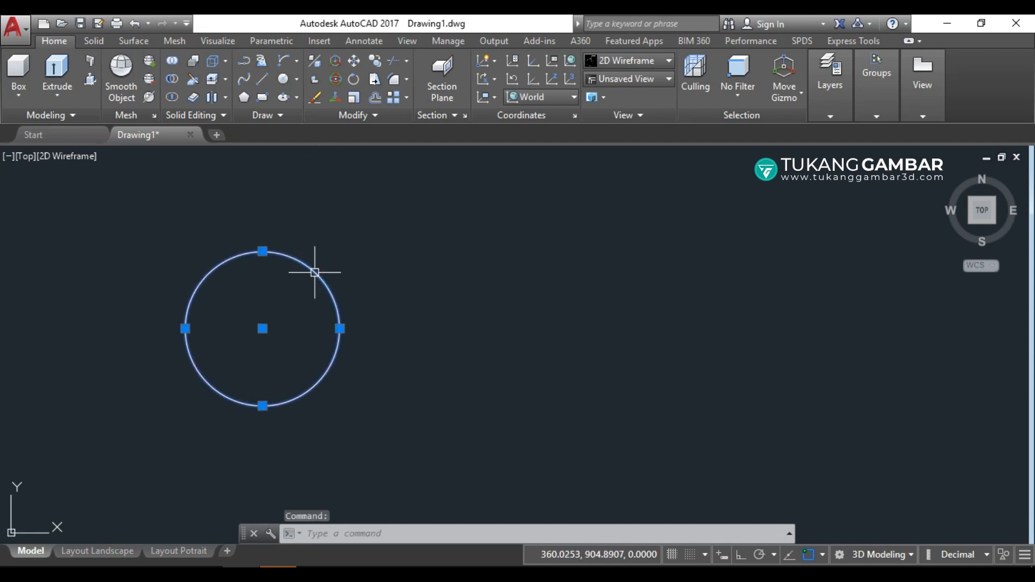
pyautogui.press('Escape')
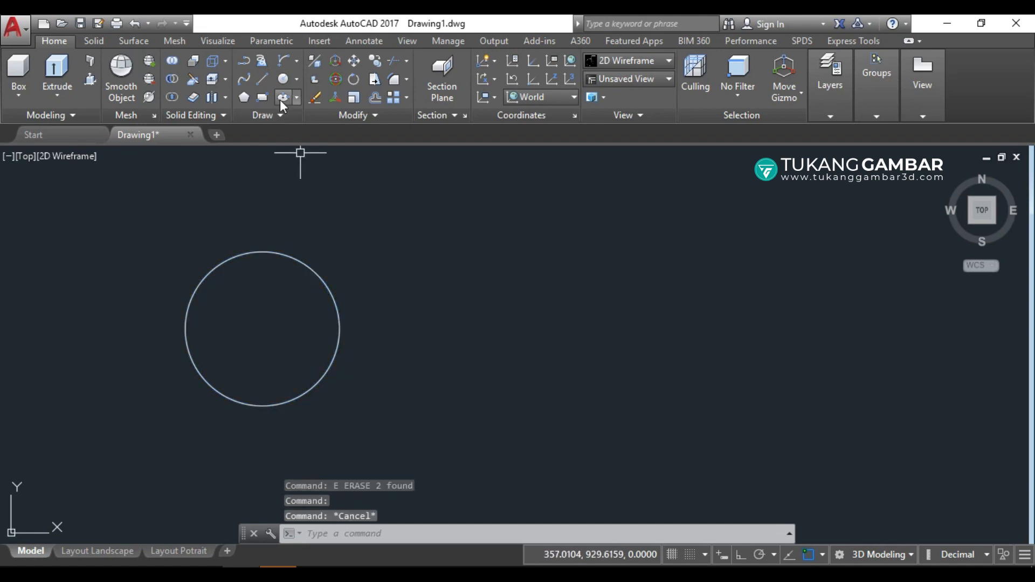
pyautogui.click(283, 81)
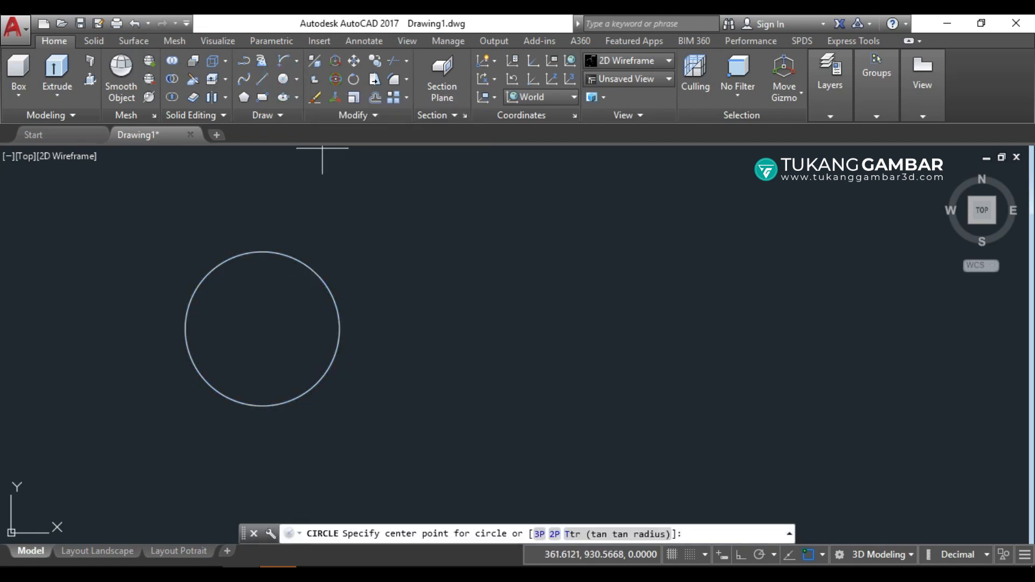
pyautogui.keyDown('shift'); pyautogui.rightClick(396, 245); pyautogui.keyUp('shift')
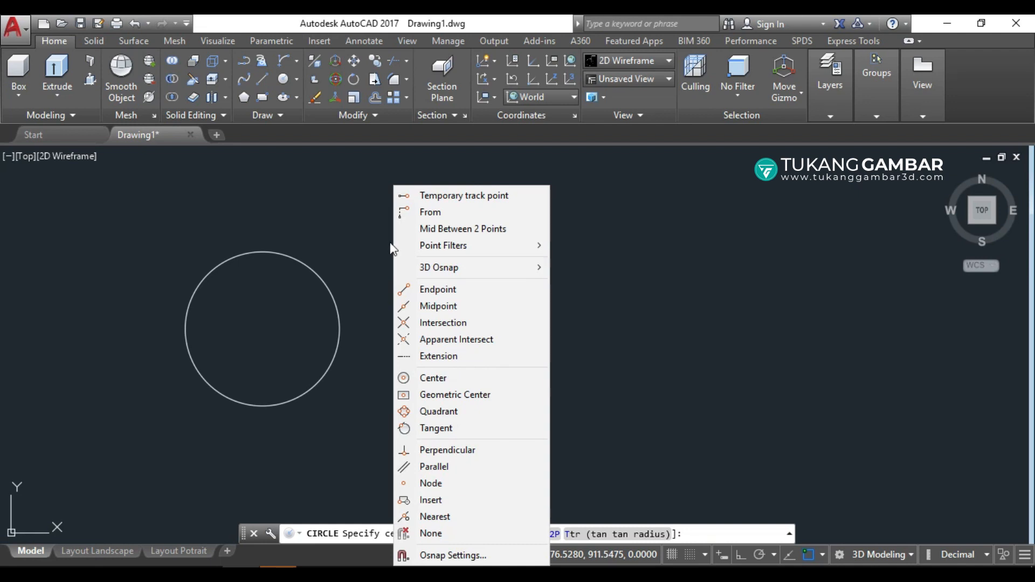
pyautogui.click(429, 213)
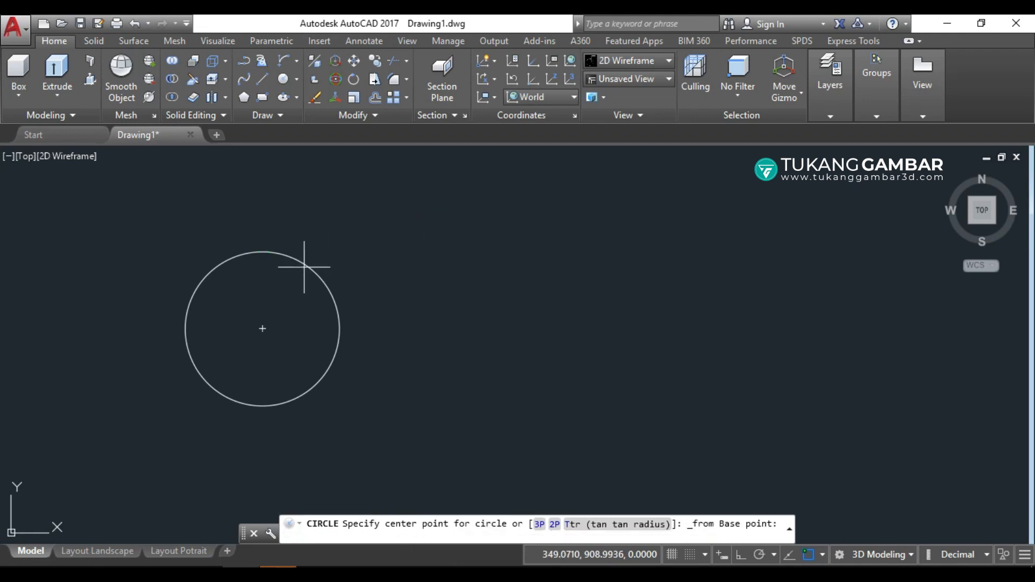
pyautogui.click(262, 328)
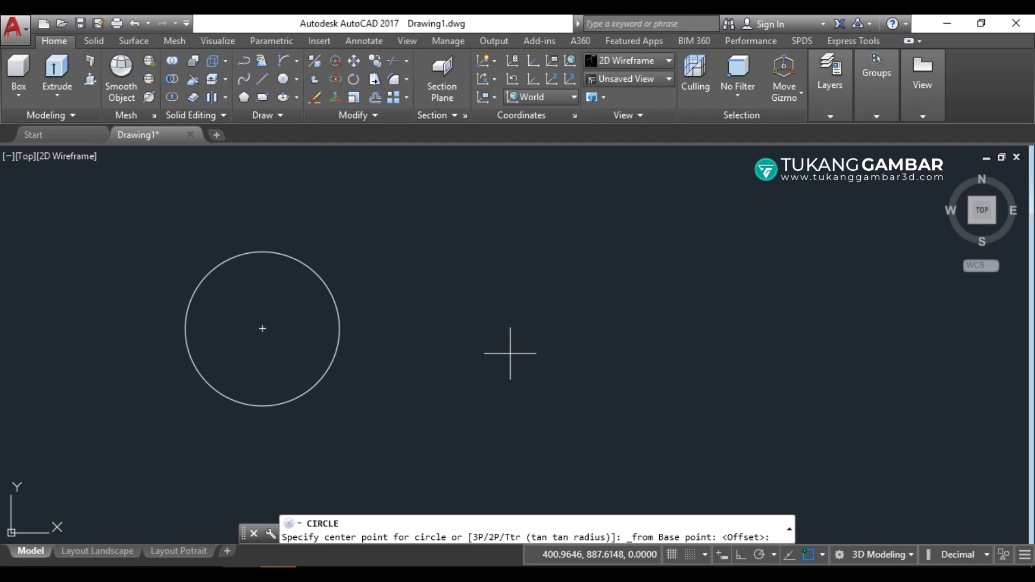
pyautogui.press('F8')
pyautogui.write('@')
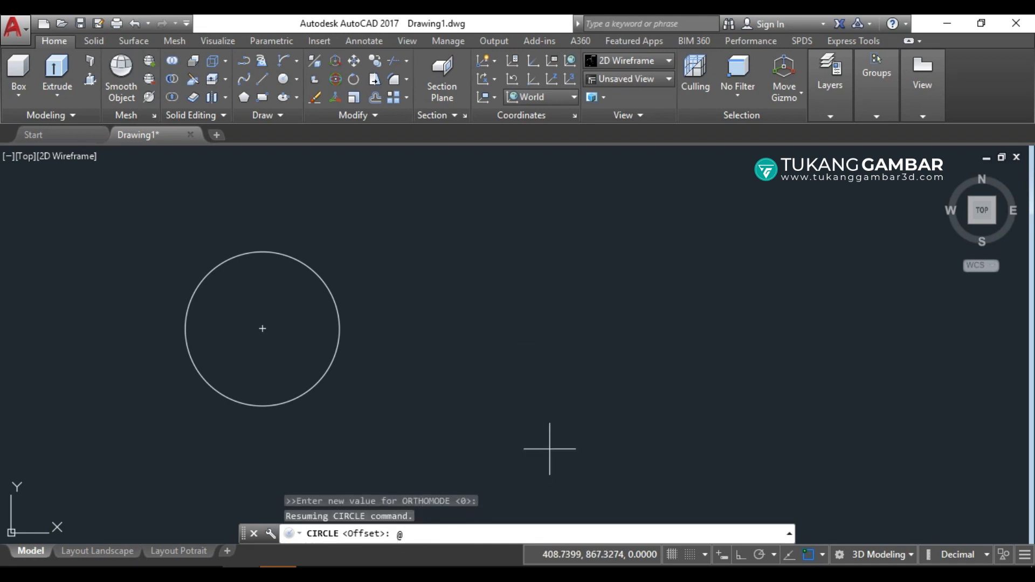
pyautogui.write('100')
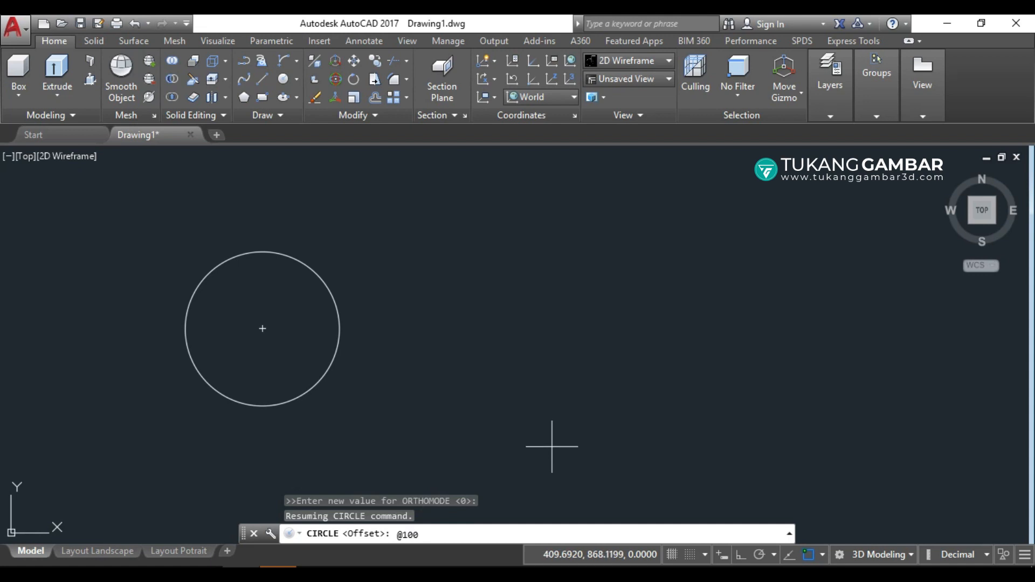
pyautogui.write(',')
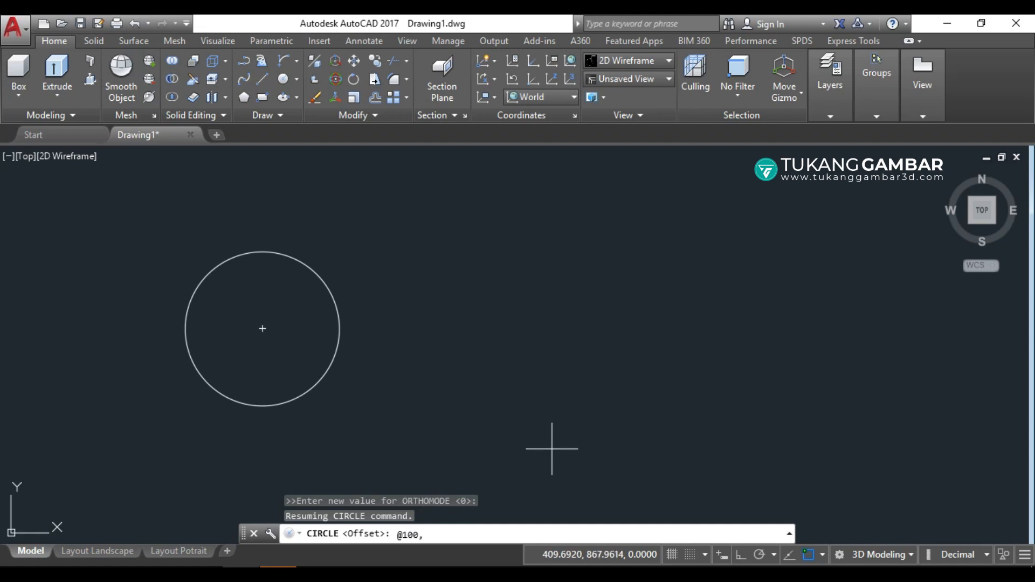
pyautogui.write('0')
pyautogui.press('Return')
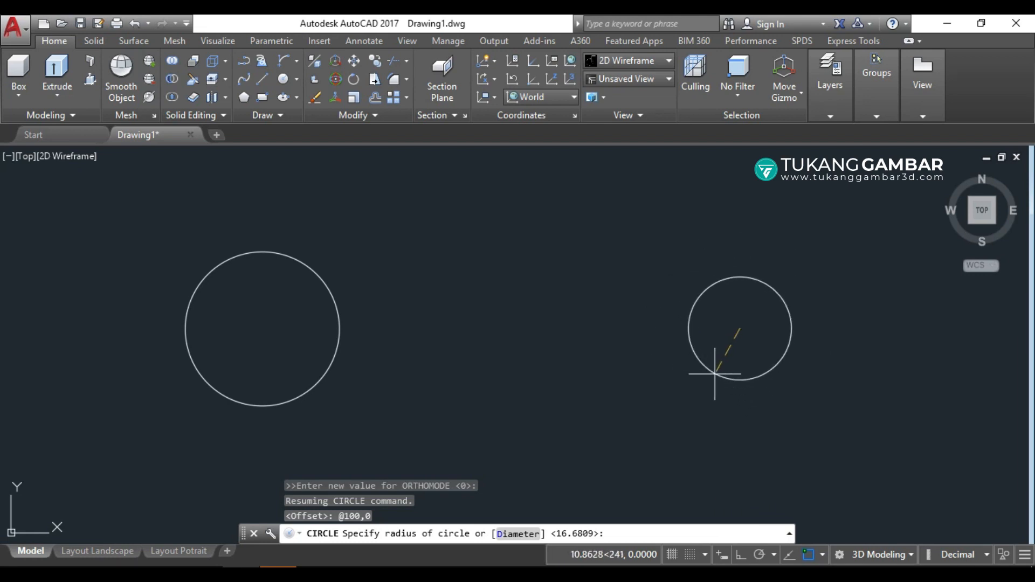
pyautogui.click(787, 365)
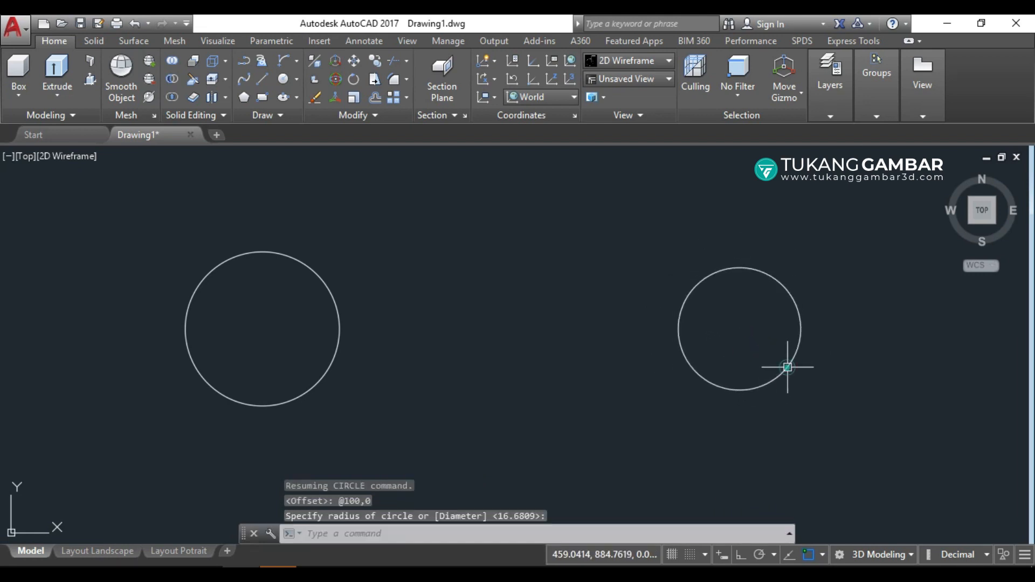
# Step: Add a horizontal linear dimension between the two circles' centres, placing the dimension line above the circles
pyautogui.click(364, 41)
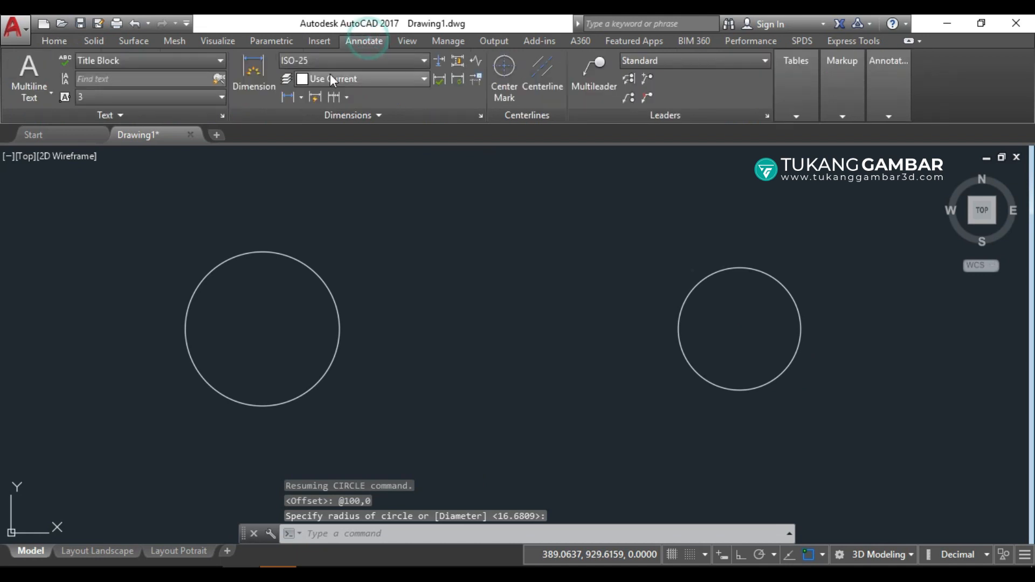
pyautogui.click(289, 97)
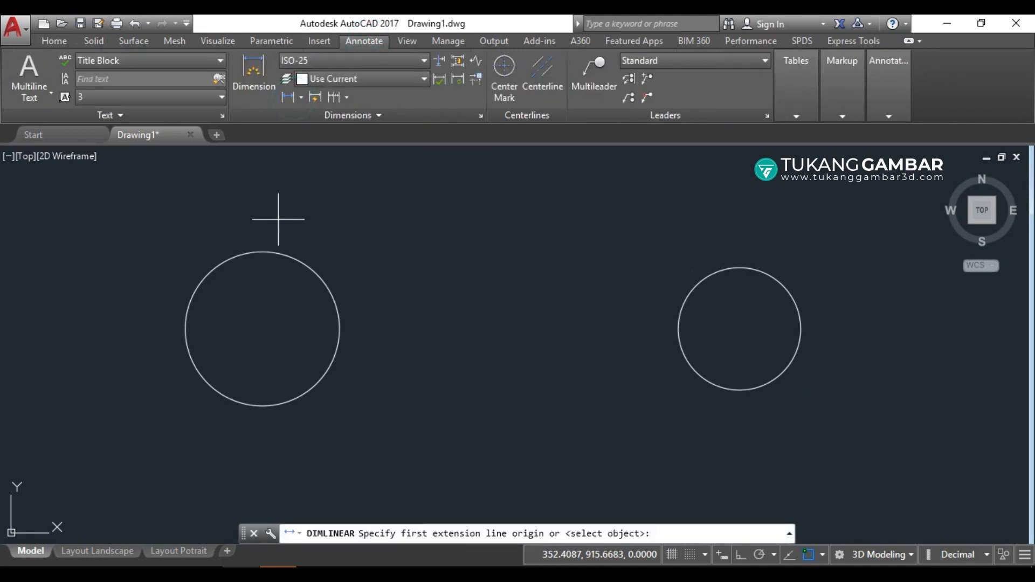
pyautogui.click(263, 327)
pyautogui.click(739, 329)
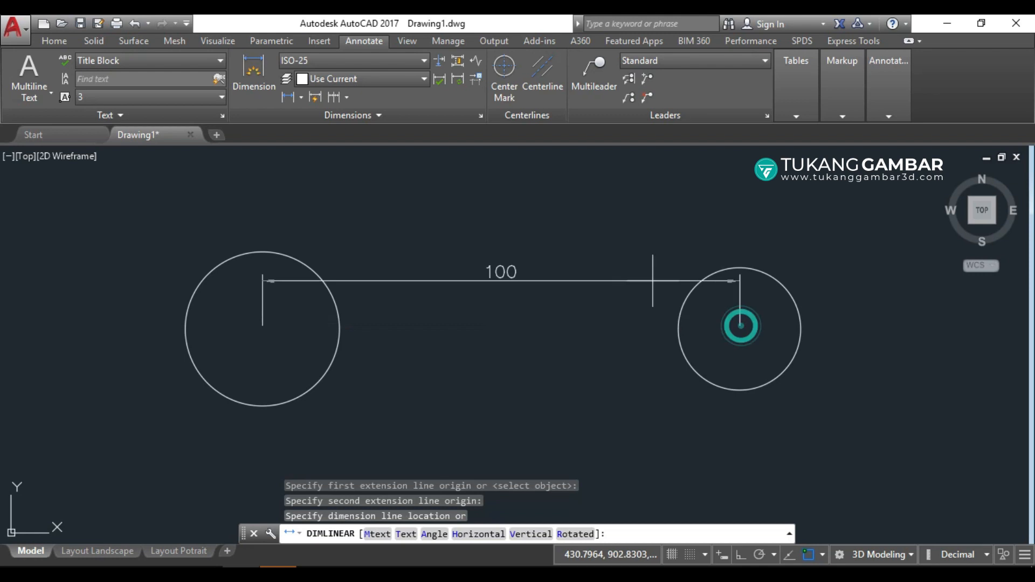
pyautogui.click(529, 225)
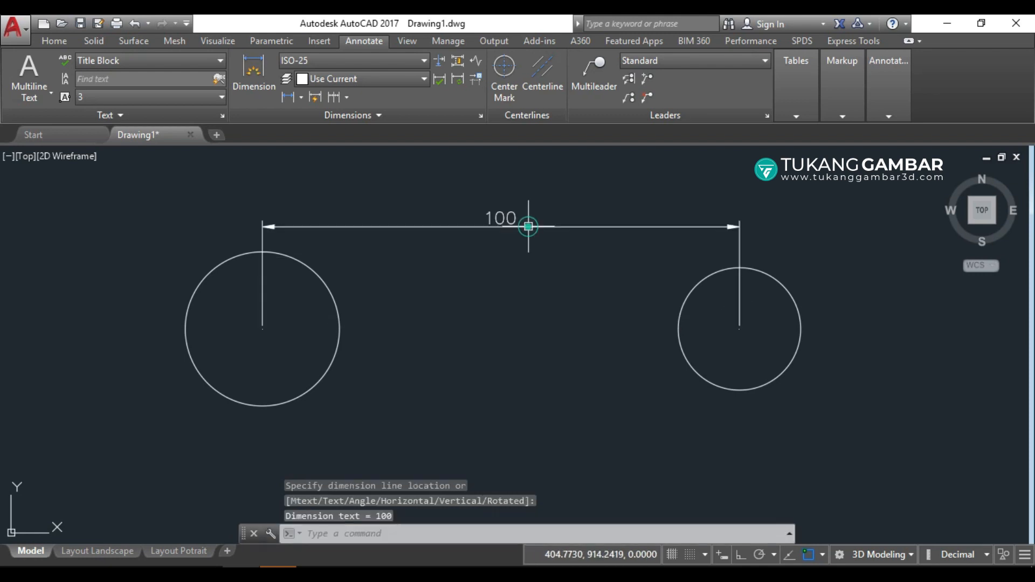
# Step: Erase both circles and the linear dimension
pyautogui.click(830, 208)
pyautogui.click(299, 359)
pyautogui.write('e')
pyautogui.press('Return')
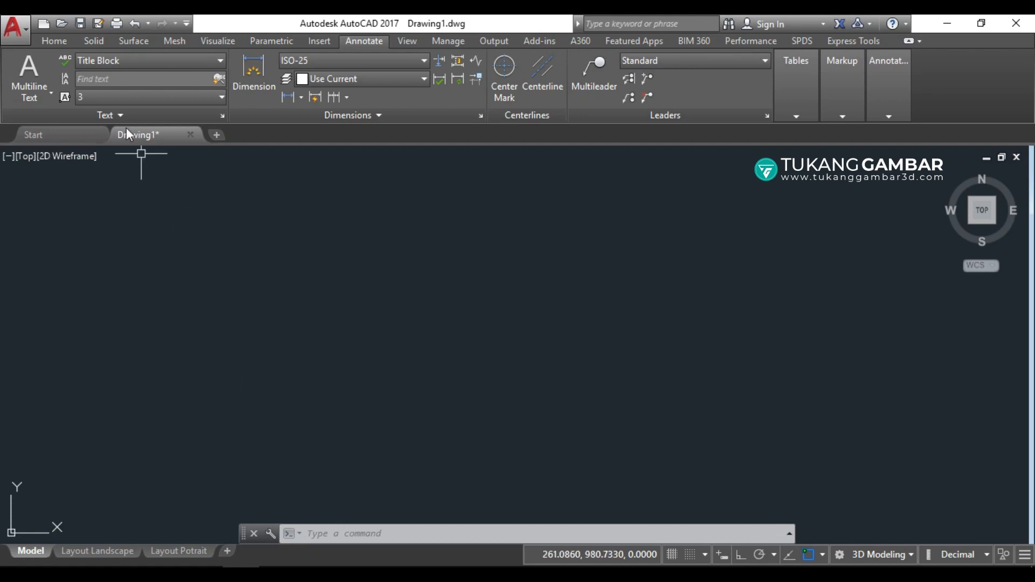
# Step: Turn on Object Snap Tracking and draw two separate rectangles, the second one higher and to the right of the first
pyautogui.click(54, 41)
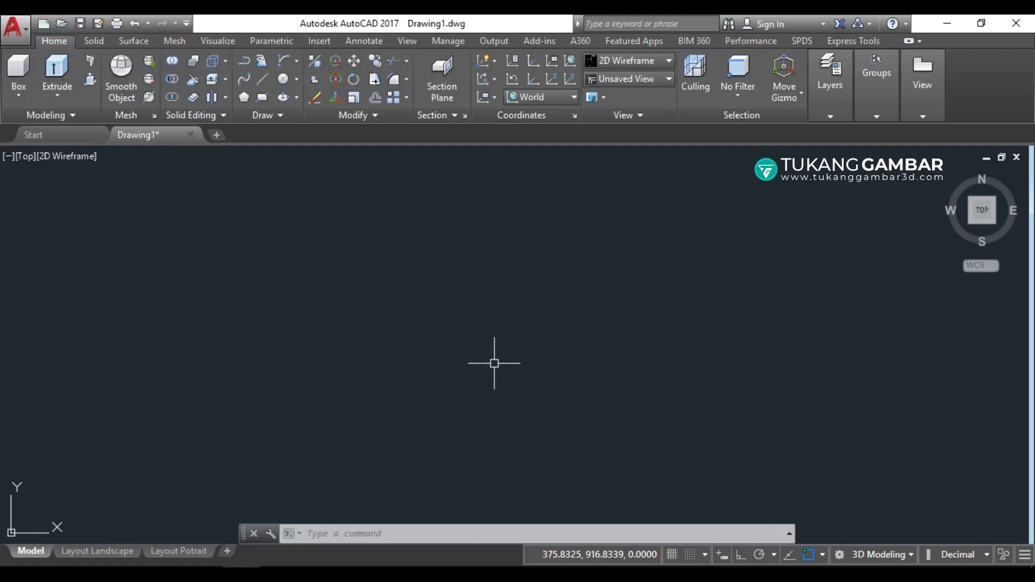
pyautogui.click(788, 554)
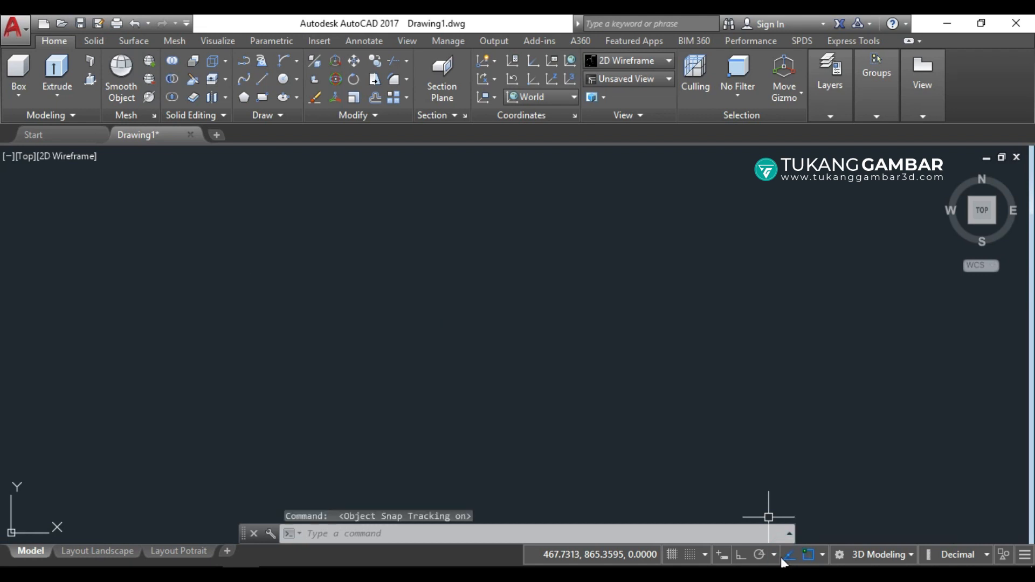
pyautogui.click(262, 97)
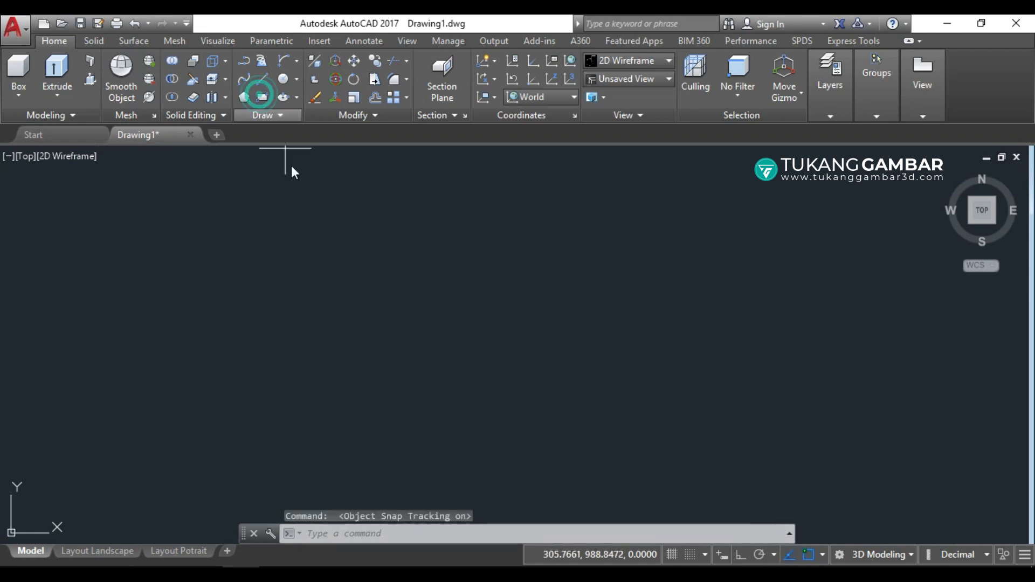
pyautogui.click(300, 337)
pyautogui.click(424, 422)
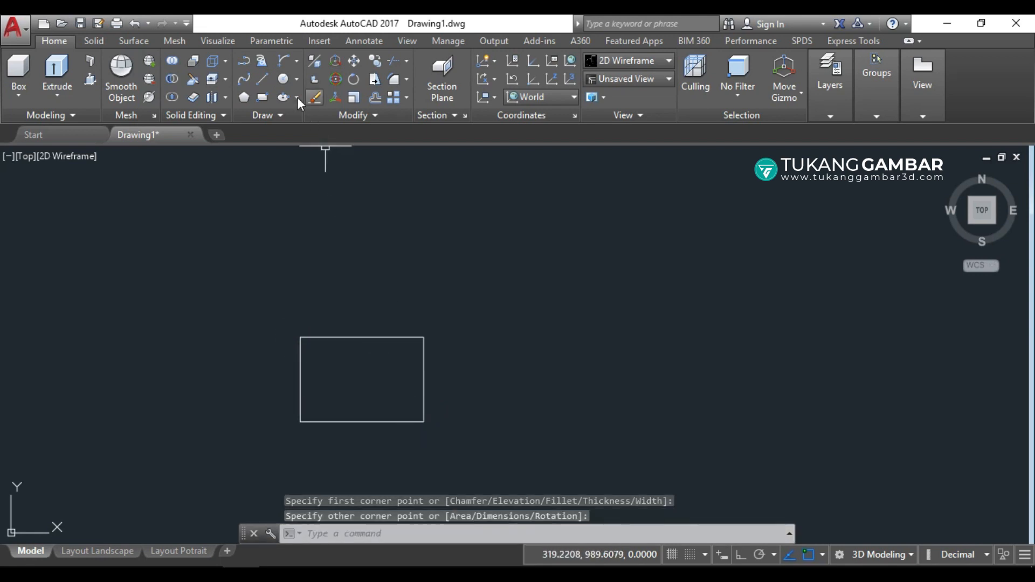
pyautogui.click(261, 97)
pyautogui.click(489, 206)
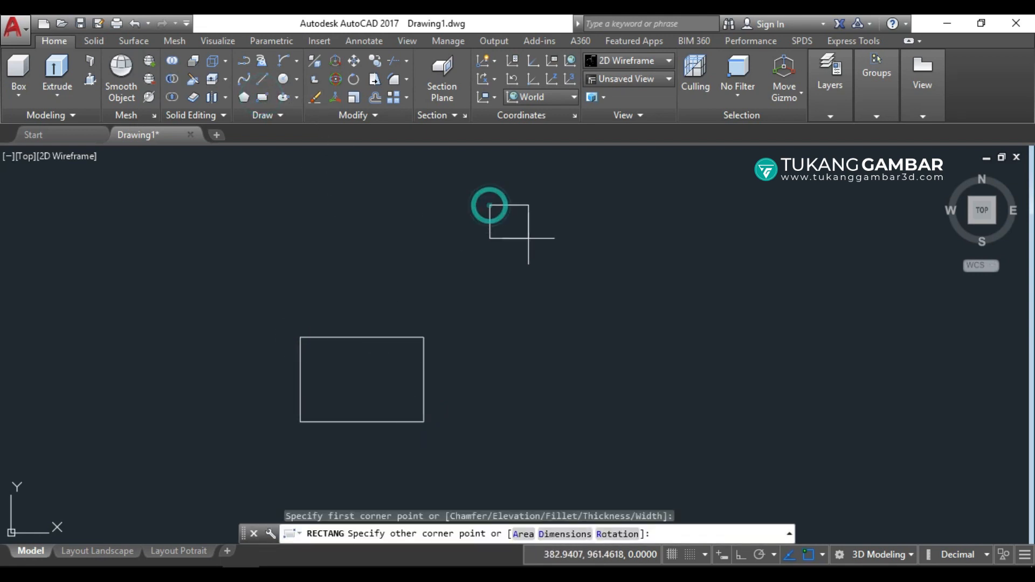
pyautogui.click(634, 286)
pyautogui.moveTo(577, 327); pyautogui.dragTo(624, 339, button='middle')
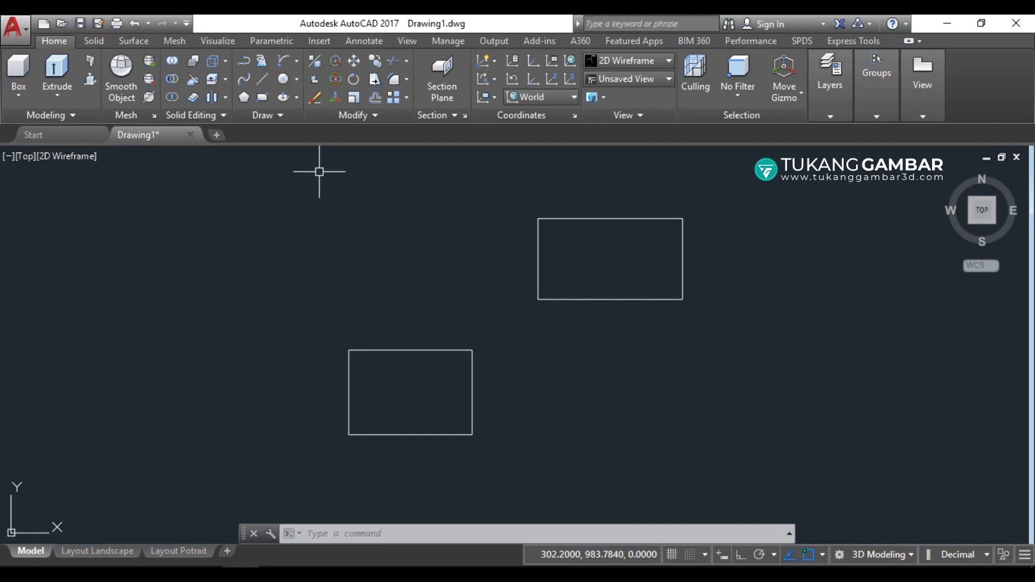
# Step: Draw a circle of radius about 18.5 centred where the tracking lines from both rectangles' upper-left corners cross
pyautogui.click(282, 79)
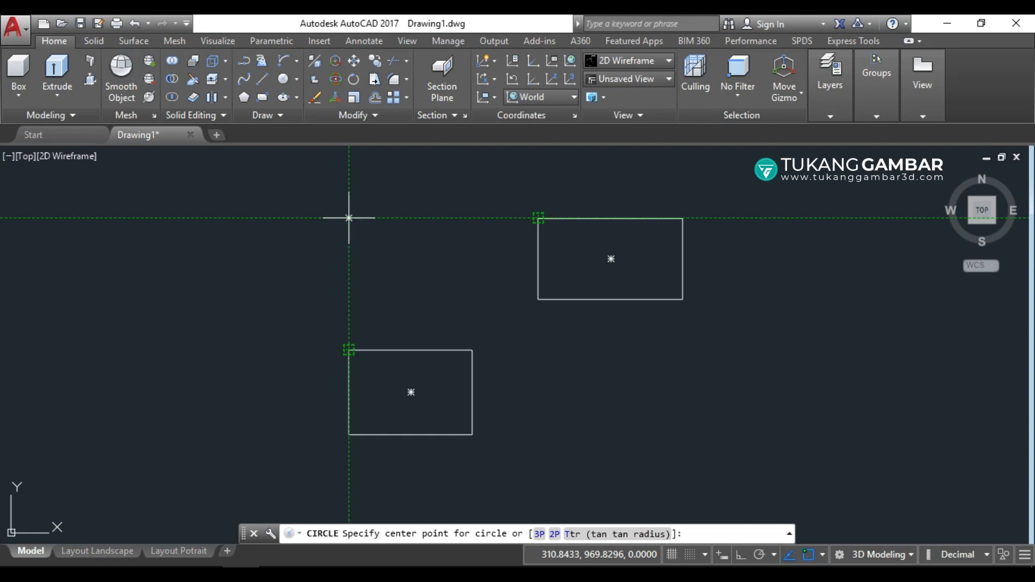
pyautogui.click(349, 217)
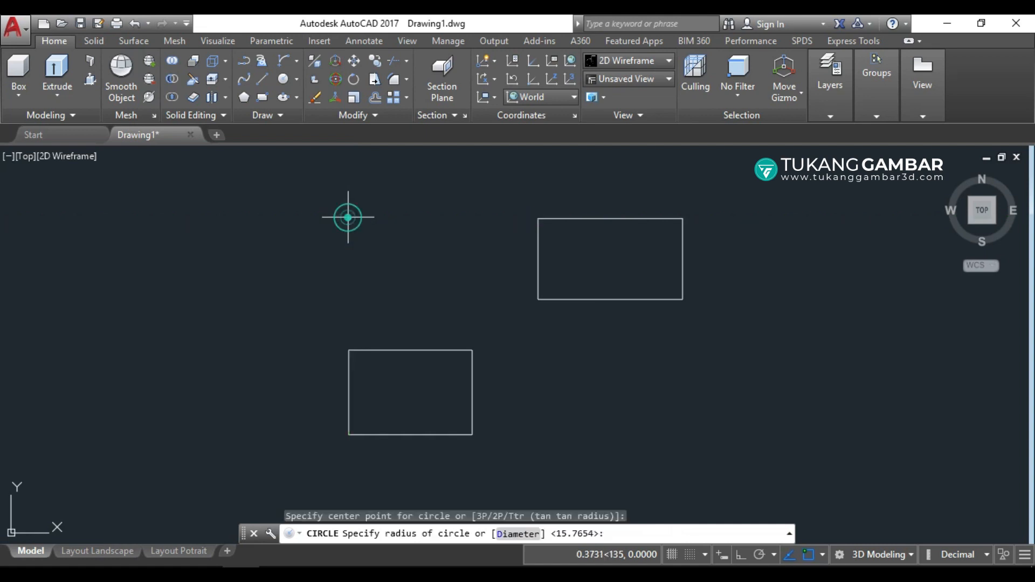
pyautogui.click(383, 259)
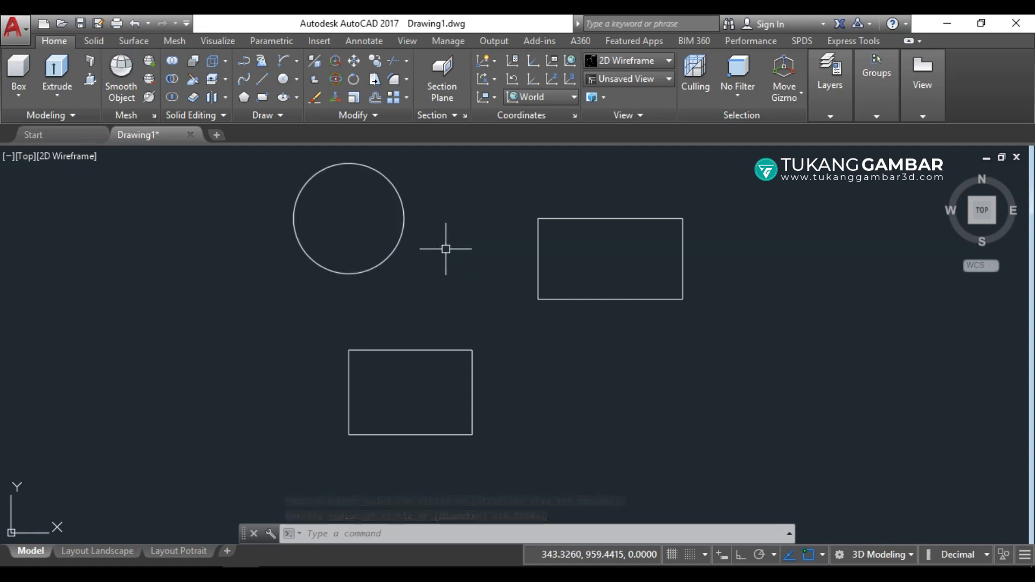
# Step: Draw a circle centred level with the lower rectangle's right-edge midpoint and directly below the upper rectangle's bottom-edge midpoint using object snap tracking
pyautogui.click(282, 81)
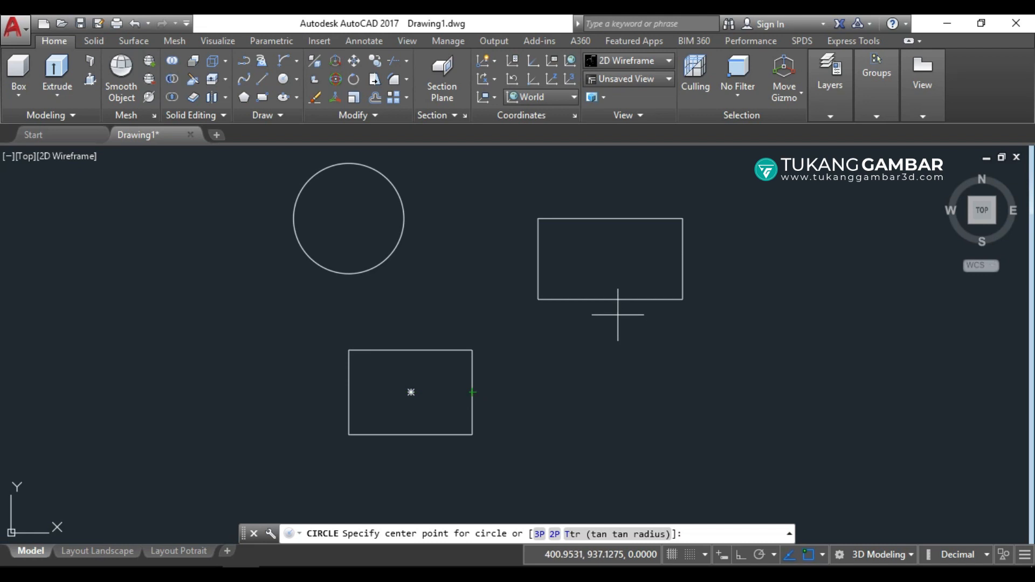
pyautogui.click(611, 392)
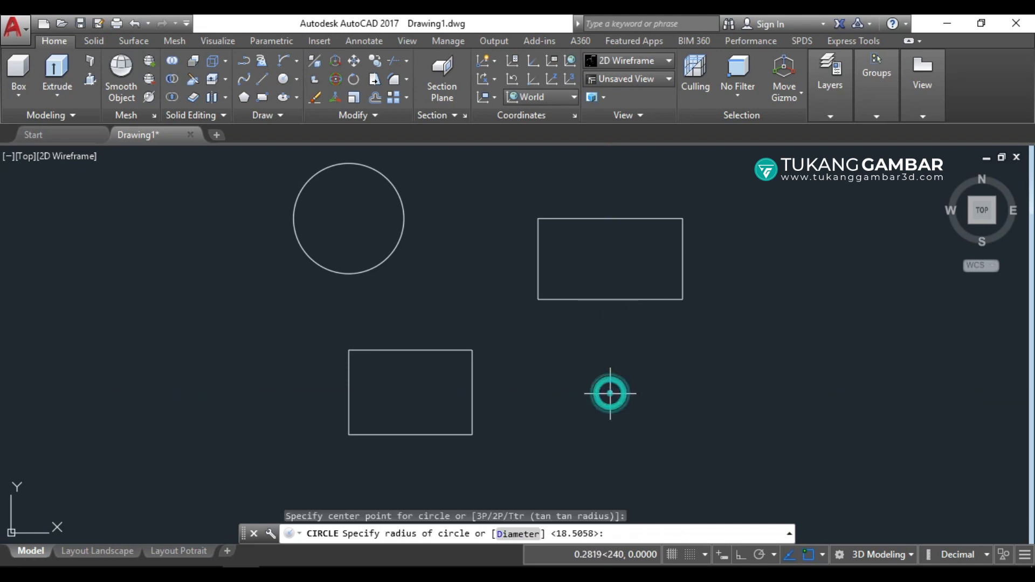
pyautogui.click(628, 433)
# Step: Erase both rectangles and both circles from the drawing
pyautogui.click(747, 180)
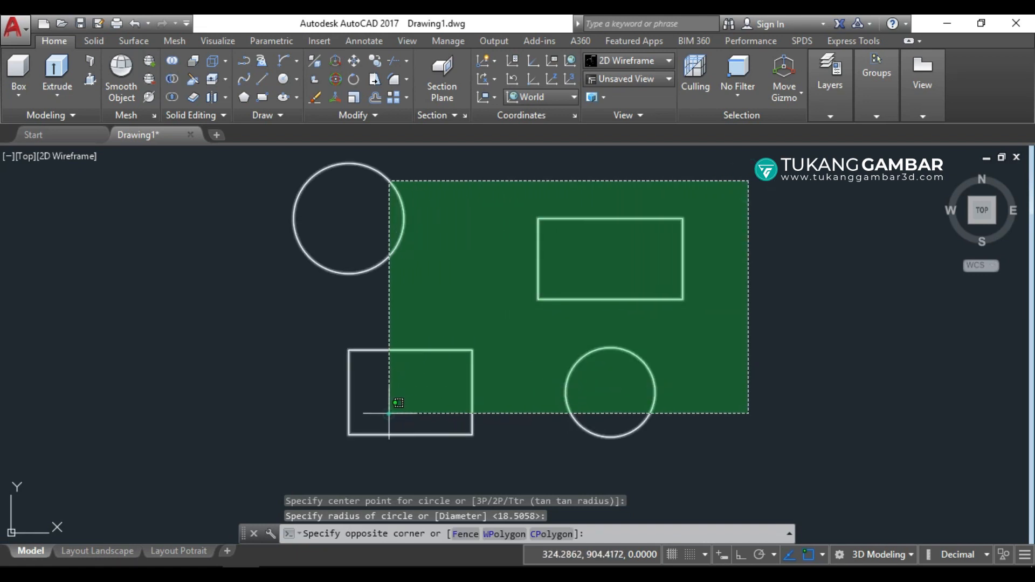
pyautogui.click(389, 413)
pyautogui.write('e')
pyautogui.press('Return')
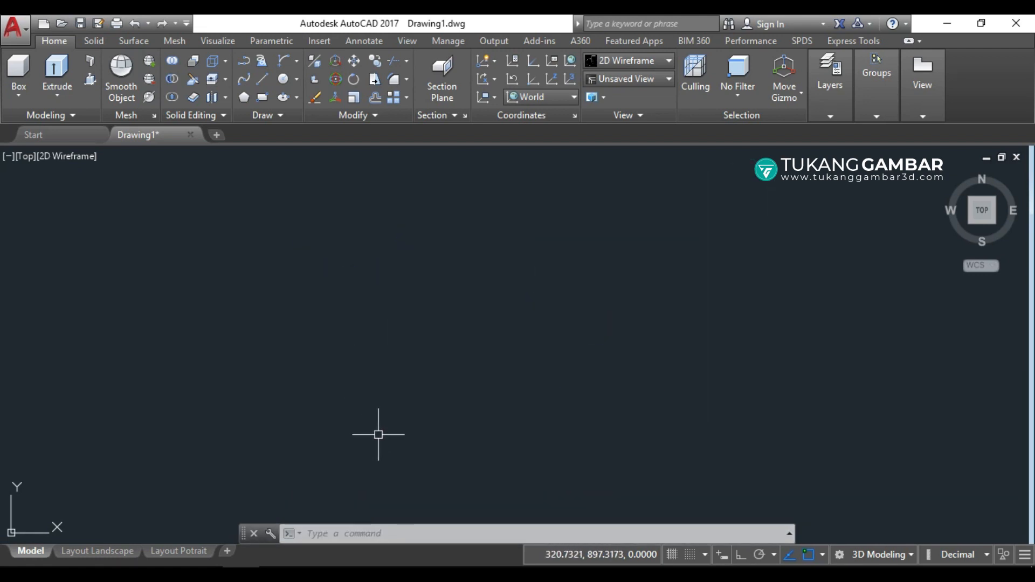
# Step: Turn on Polar Tracking and set its increment angle to 45 degrees
pyautogui.click(760, 554)
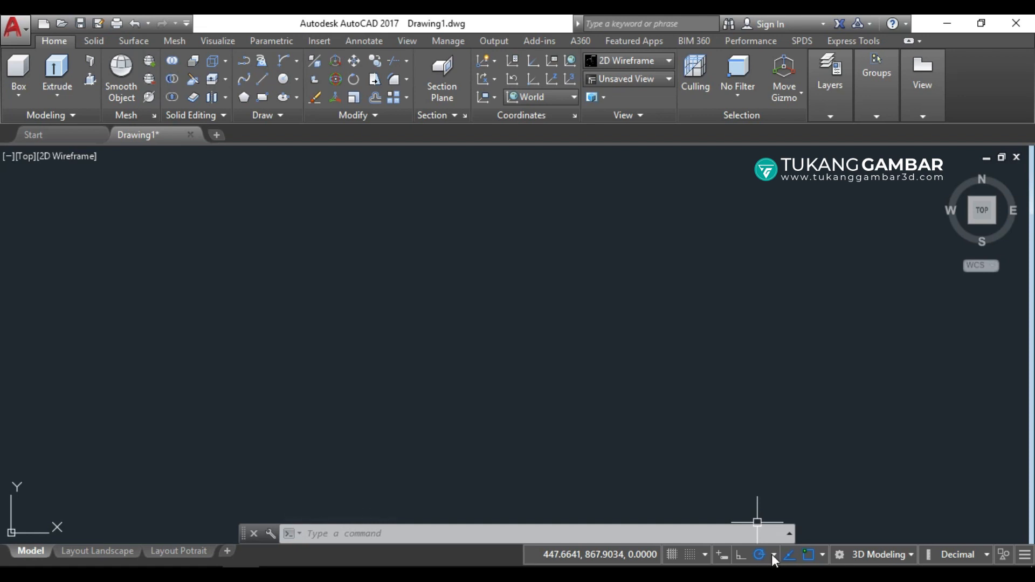
pyautogui.click(774, 552)
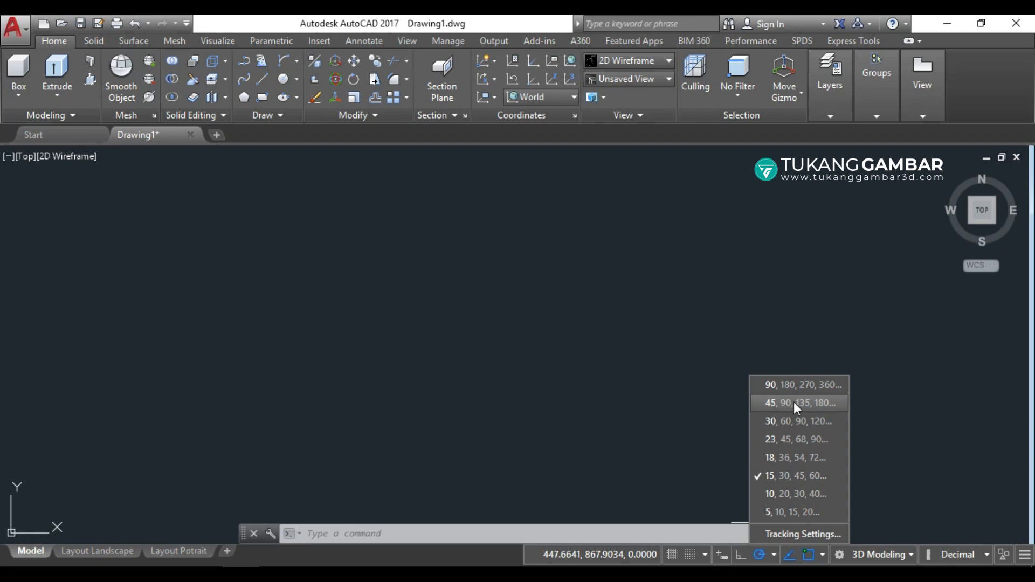
pyautogui.click(777, 402)
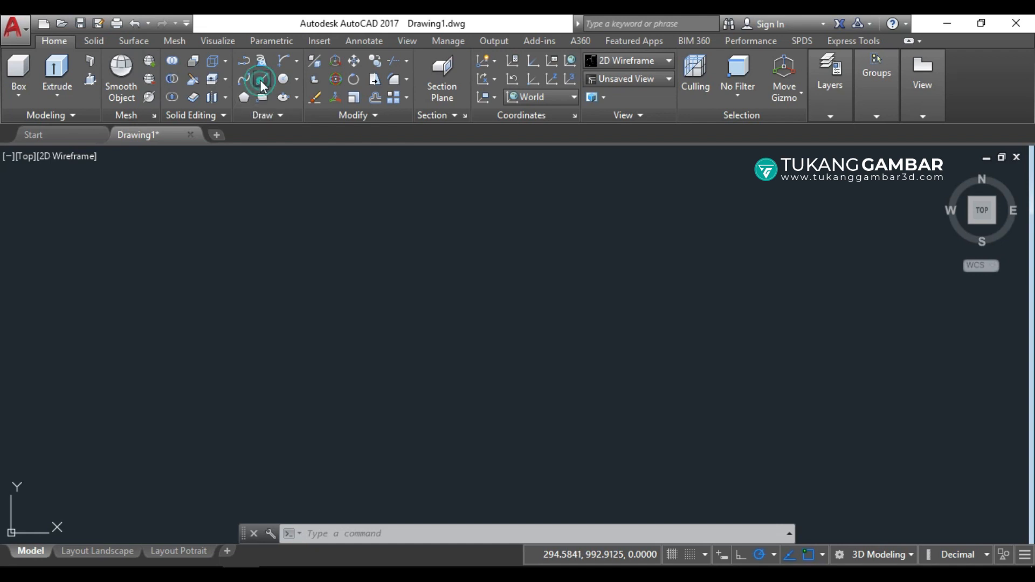
# Step: Start a trial line to check the 45-degree polar tracking directions, and cancel it without drawing a segment
pyautogui.click(261, 81)
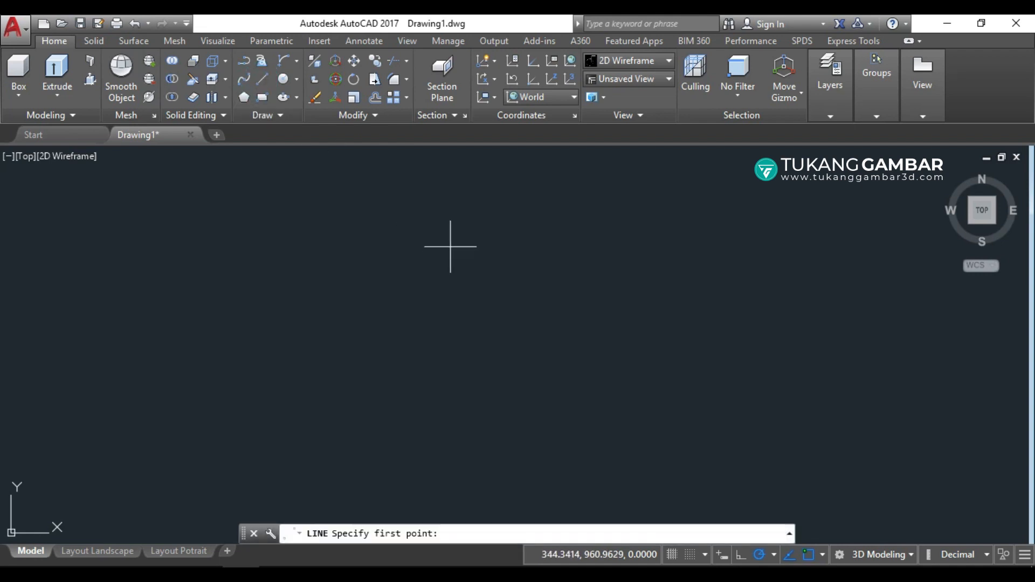
pyautogui.click(510, 349)
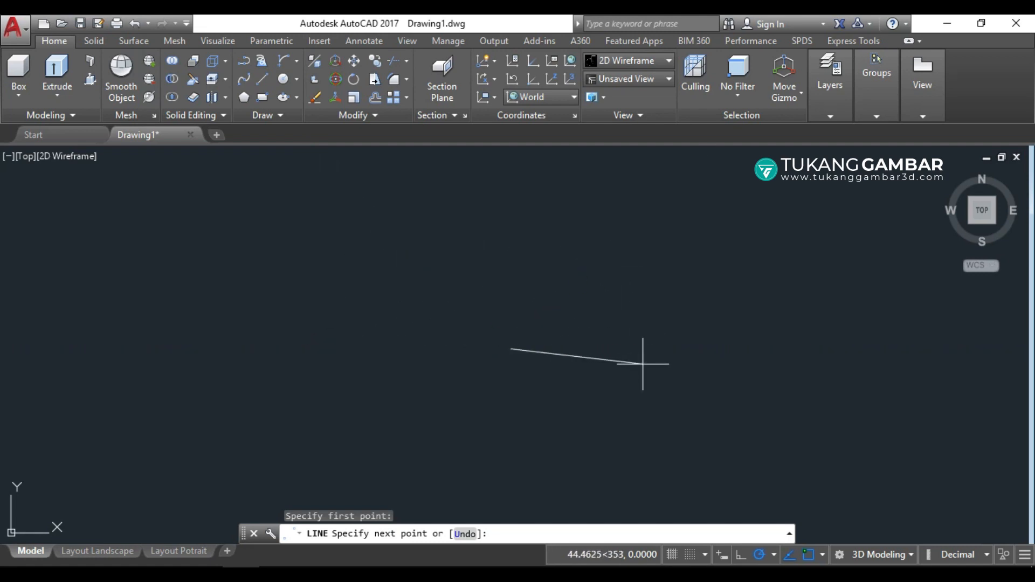
pyautogui.press('Escape')
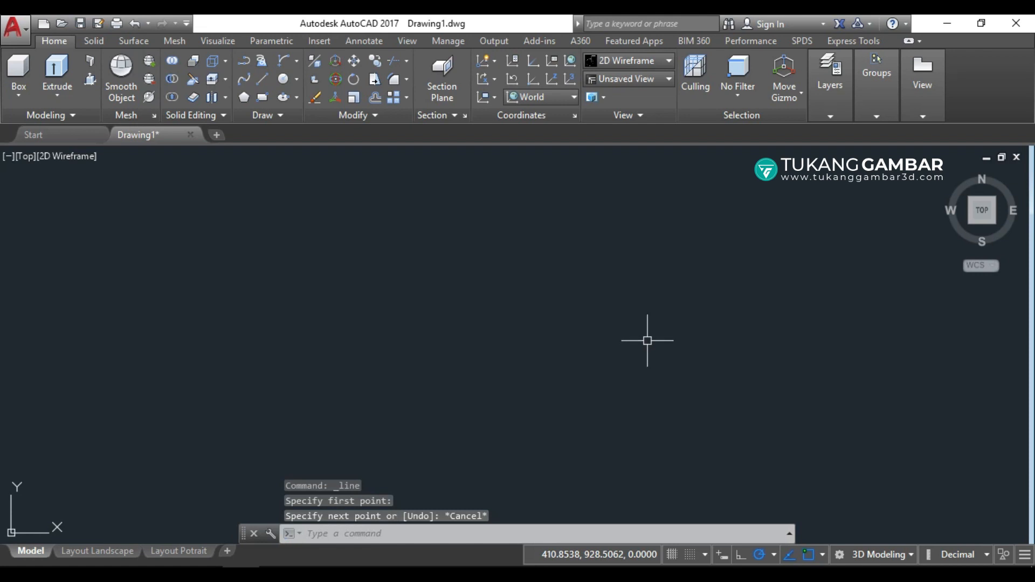
# Step: Set the polar tracking increment to 10 degrees and preview its directions with a trial line, cancelling the line
pyautogui.click(774, 553)
pyautogui.click(776, 495)
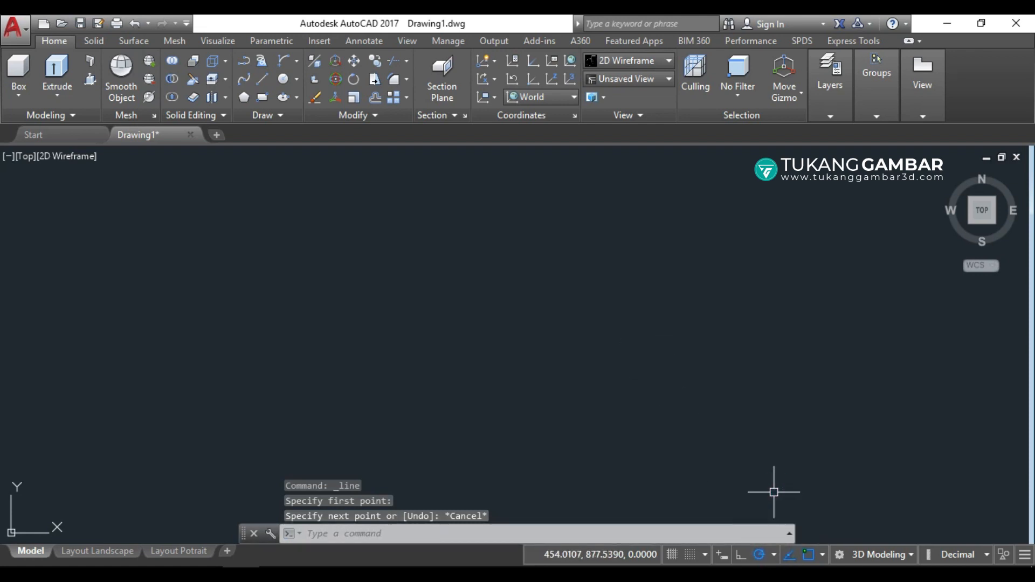
pyautogui.click(263, 81)
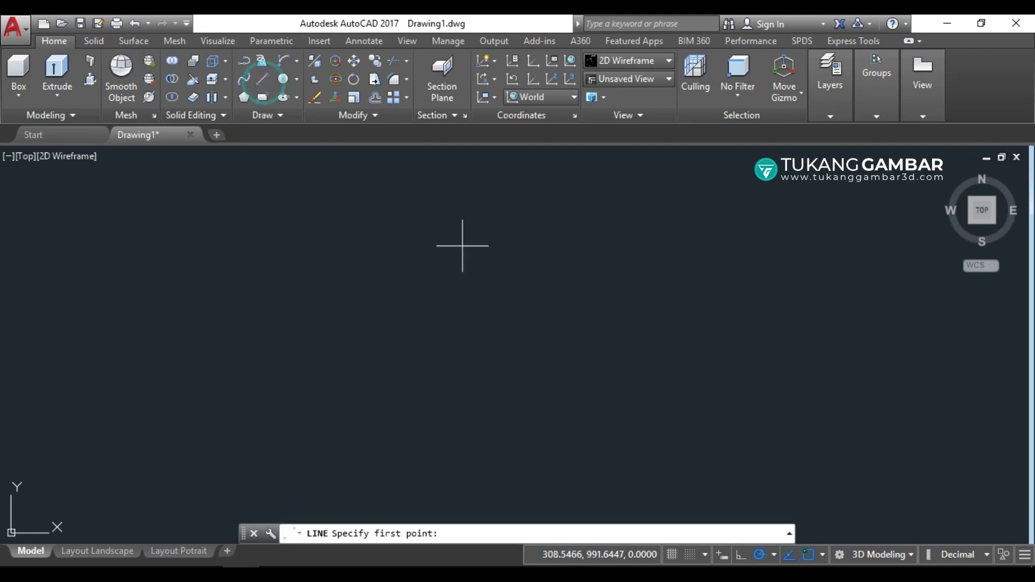
pyautogui.click(487, 354)
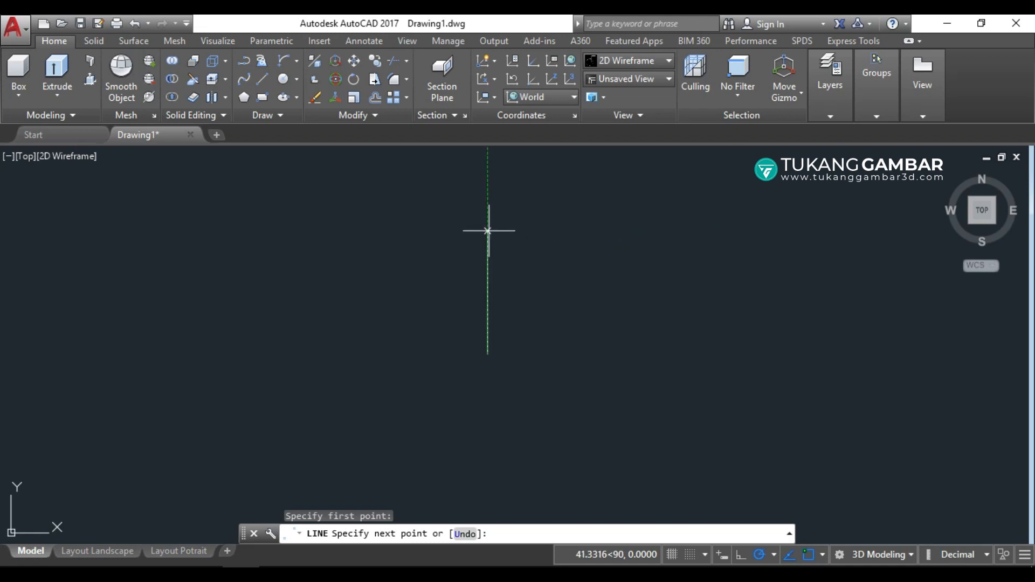
pyautogui.press('Escape')
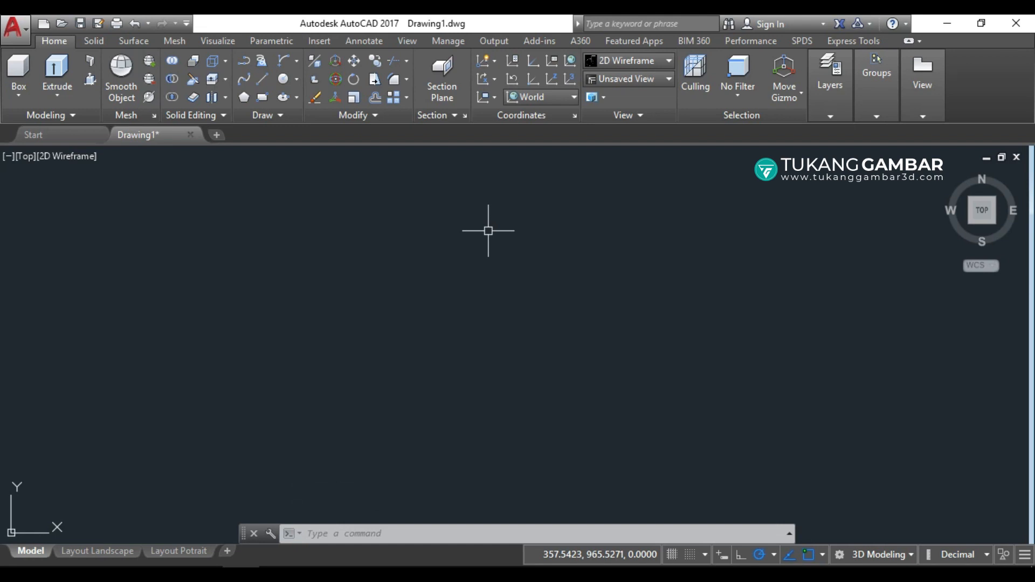
# Step: Set the polar tracking increment to 45 degrees and add an additional polar angle of 70 degrees
pyautogui.click(773, 554)
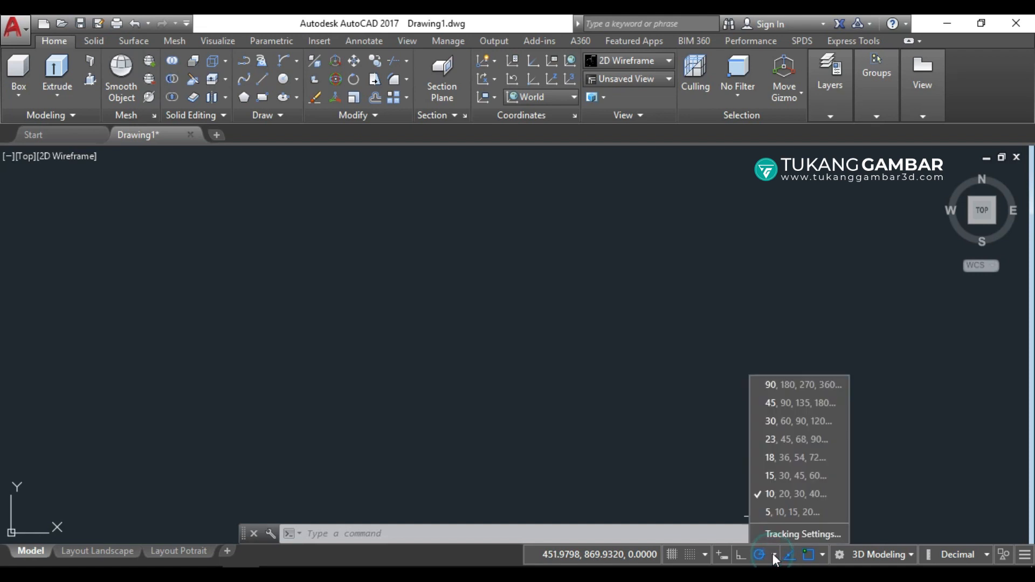
pyautogui.click(793, 407)
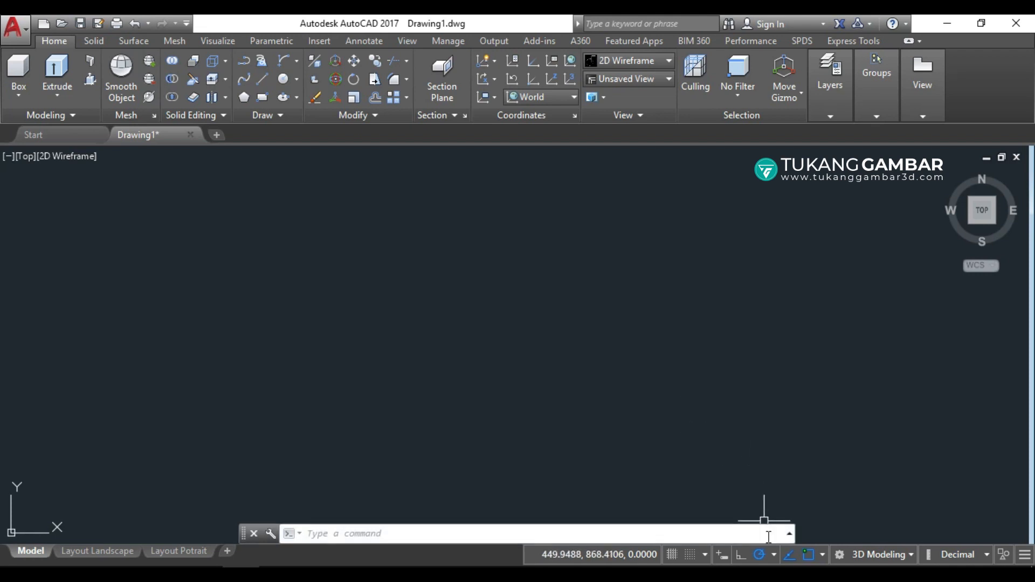
pyautogui.click(773, 554)
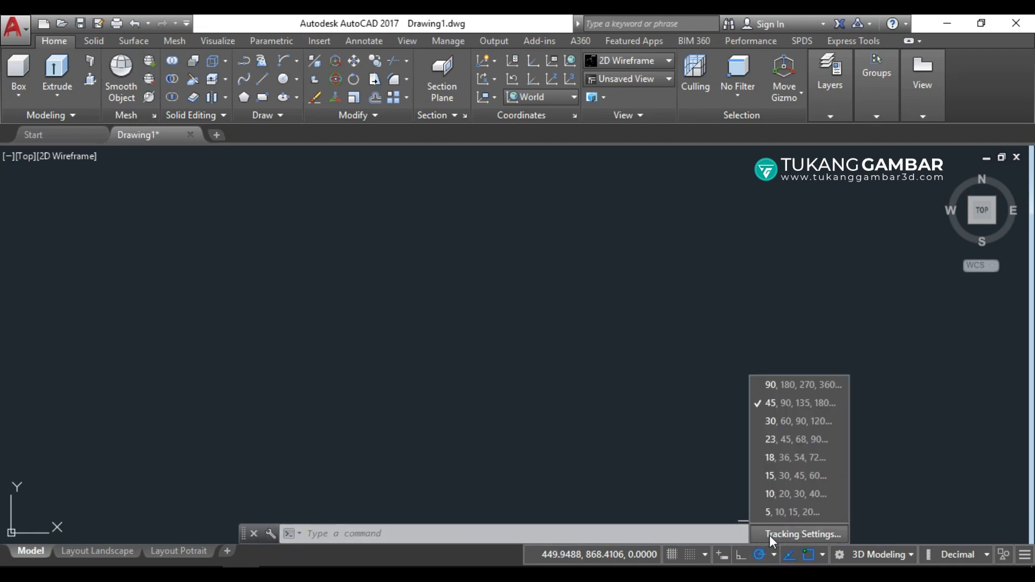
pyautogui.click(769, 534)
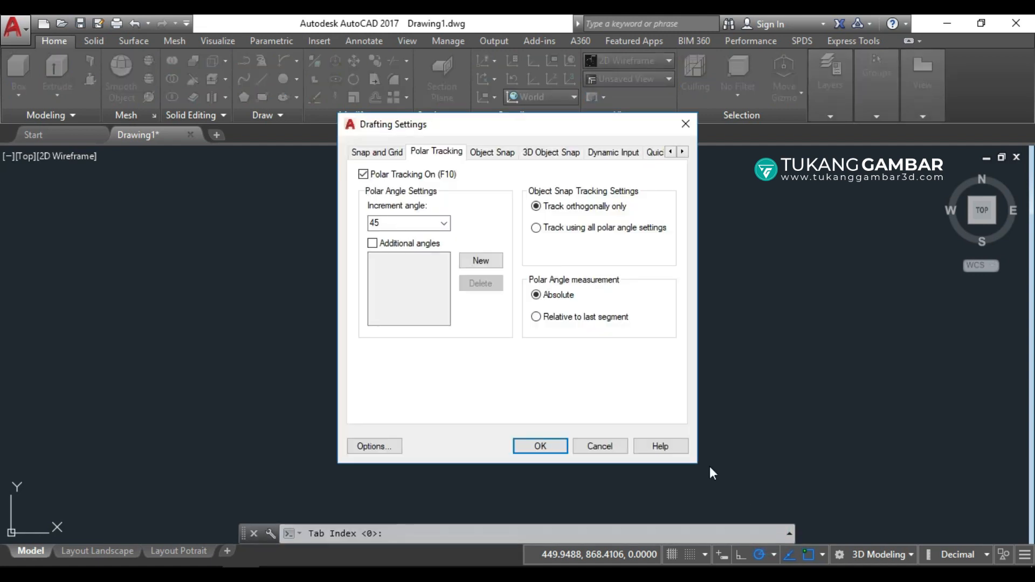
pyautogui.click(372, 244)
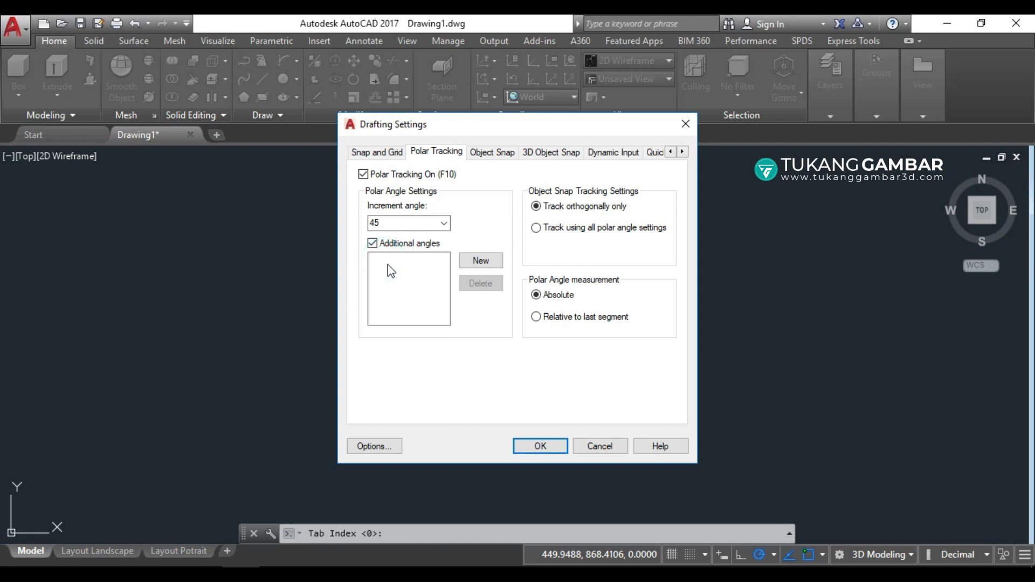
pyautogui.click(482, 261)
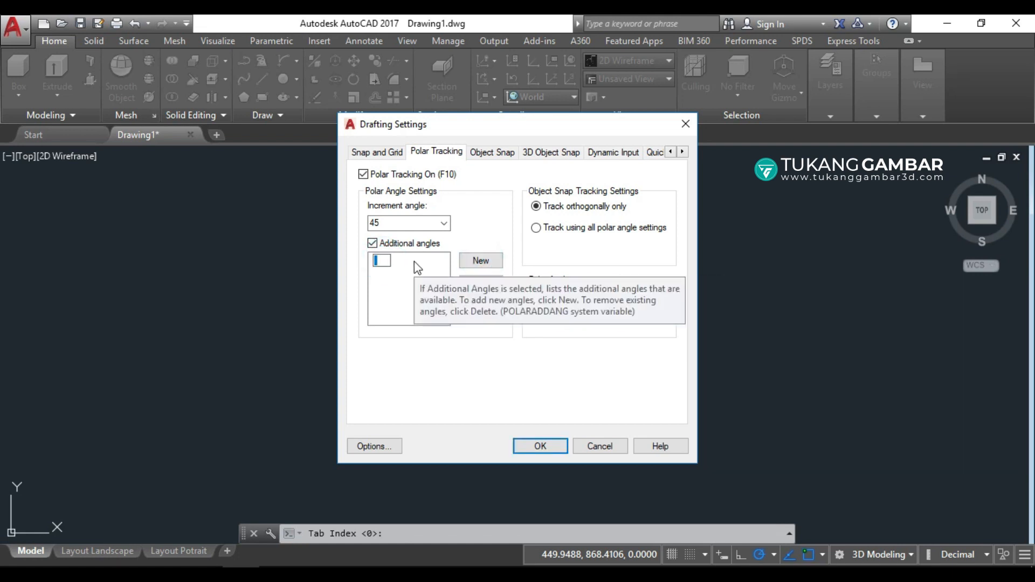
pyautogui.write('70')
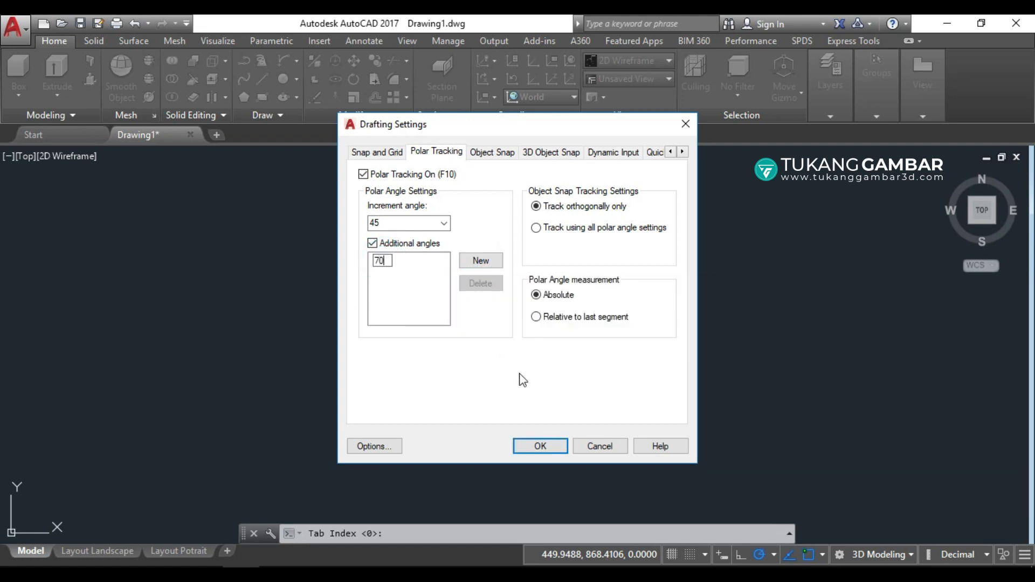
pyautogui.click(541, 447)
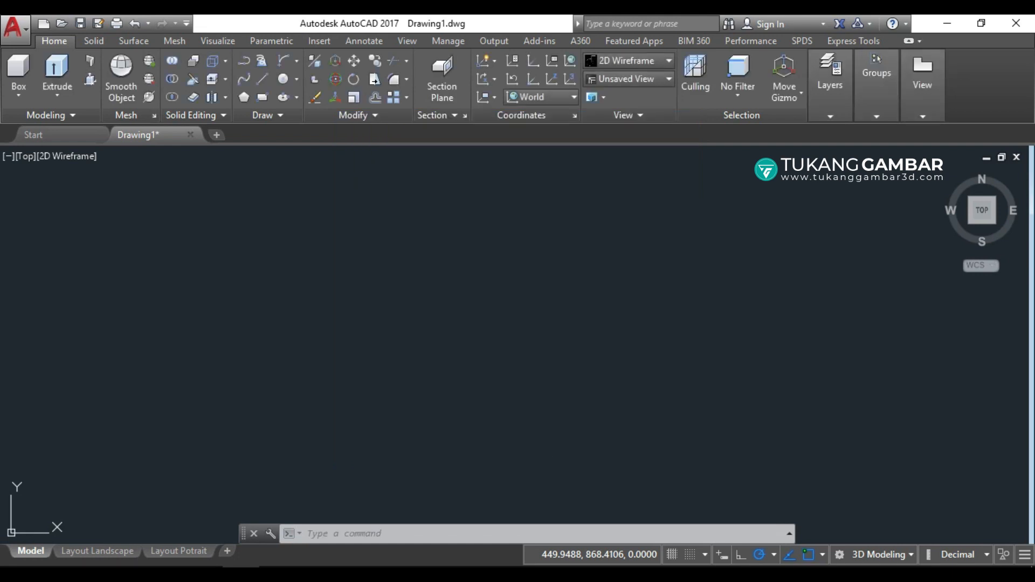
# Step: Preview the polar tracking directions with a trial line, cancel it, and turn off Polar Tracking
pyautogui.click(262, 79)
pyautogui.click(407, 353)
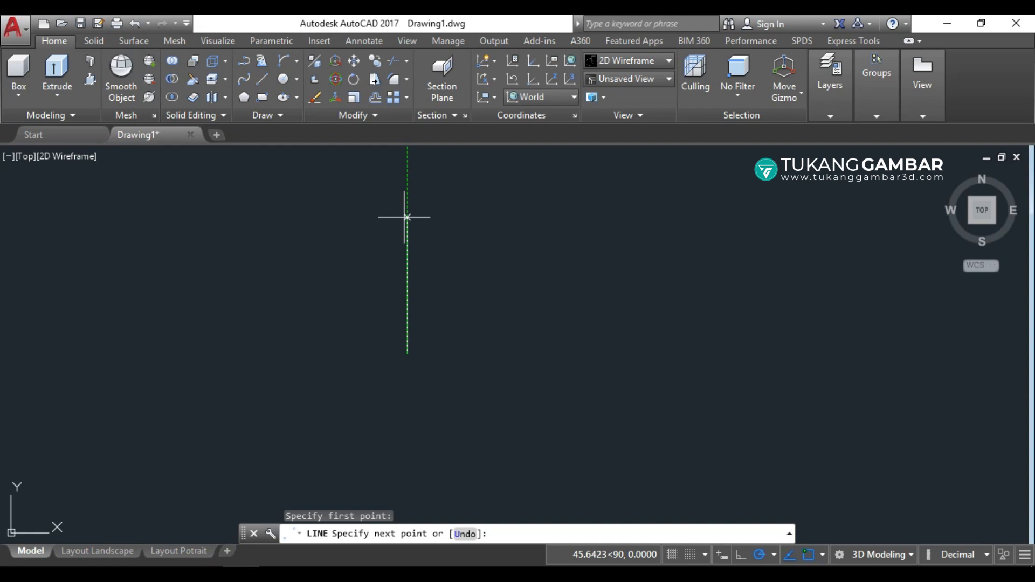
pyautogui.press('Escape')
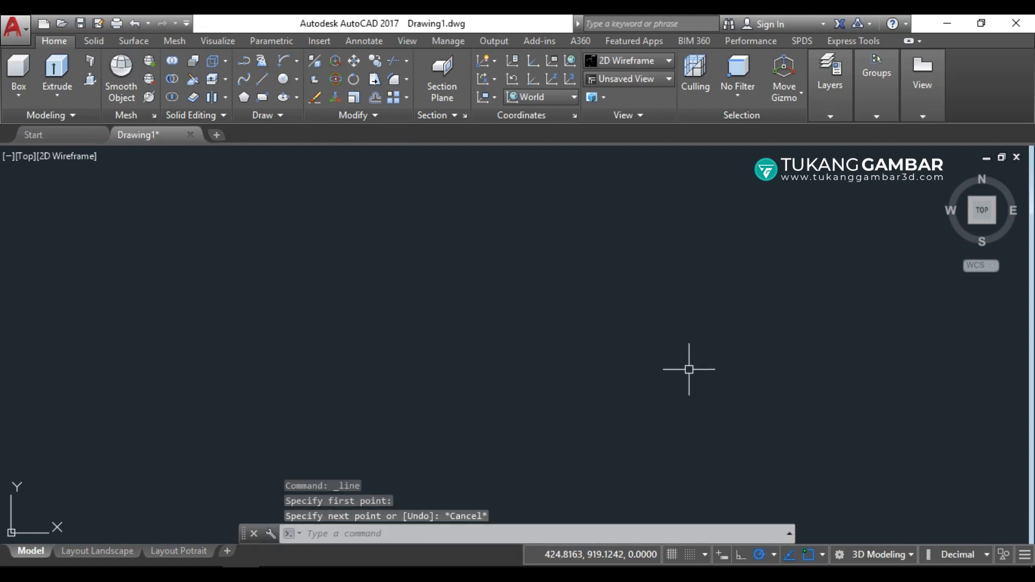
pyautogui.click(759, 554)
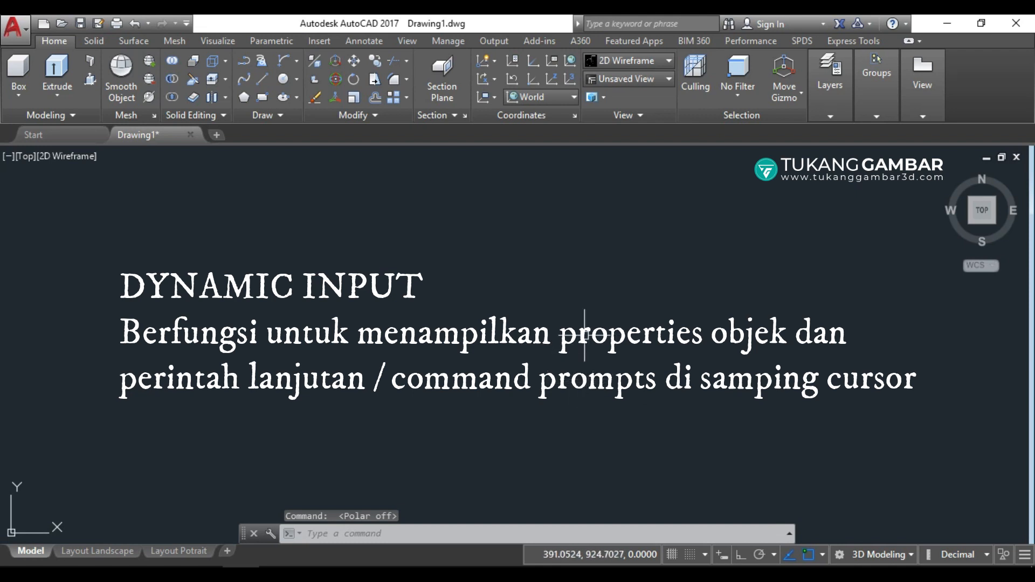
# Step: Turn on Dynamic Input and draw two connected line segments: one about 73 units long at 39 degrees, followed by a horizontal one
pyautogui.click(722, 555)
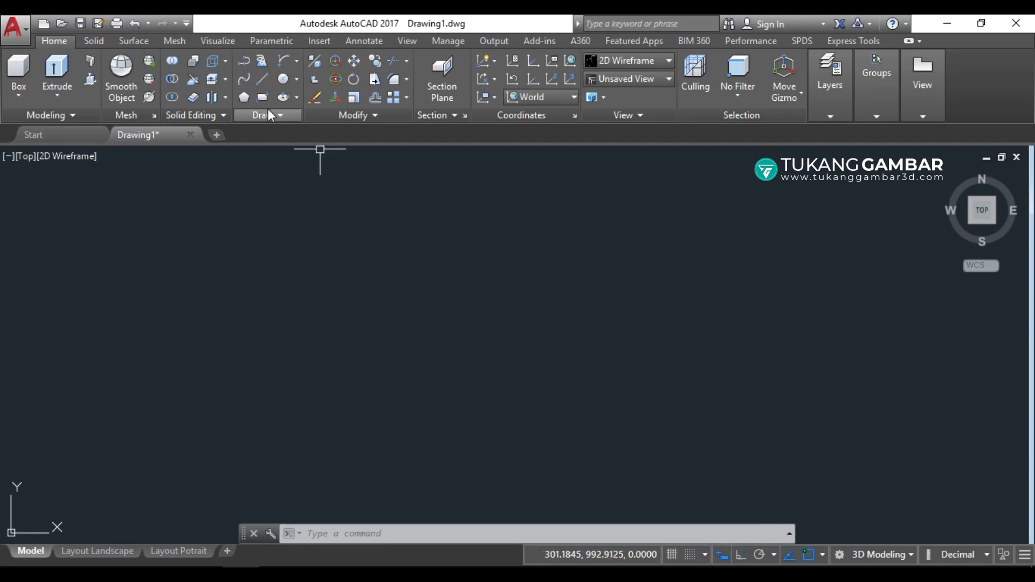
pyautogui.click(262, 81)
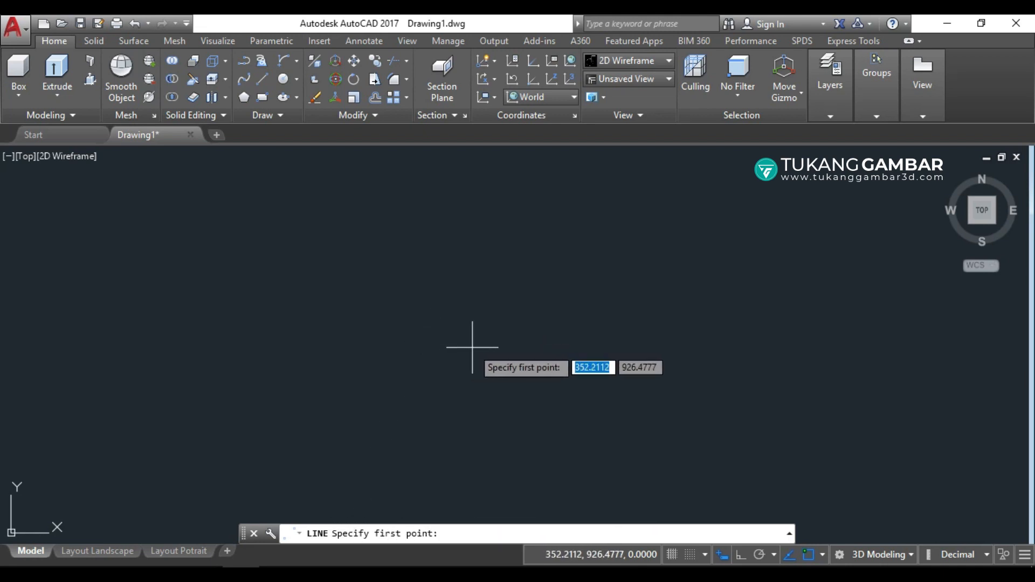
pyautogui.click(457, 377)
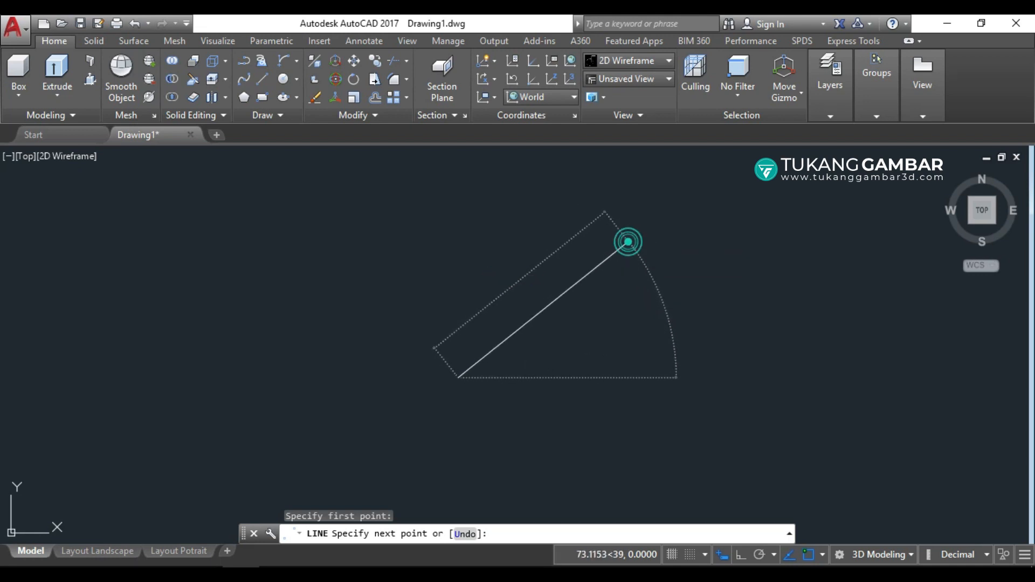
pyautogui.click(628, 241)
pyautogui.click(753, 241)
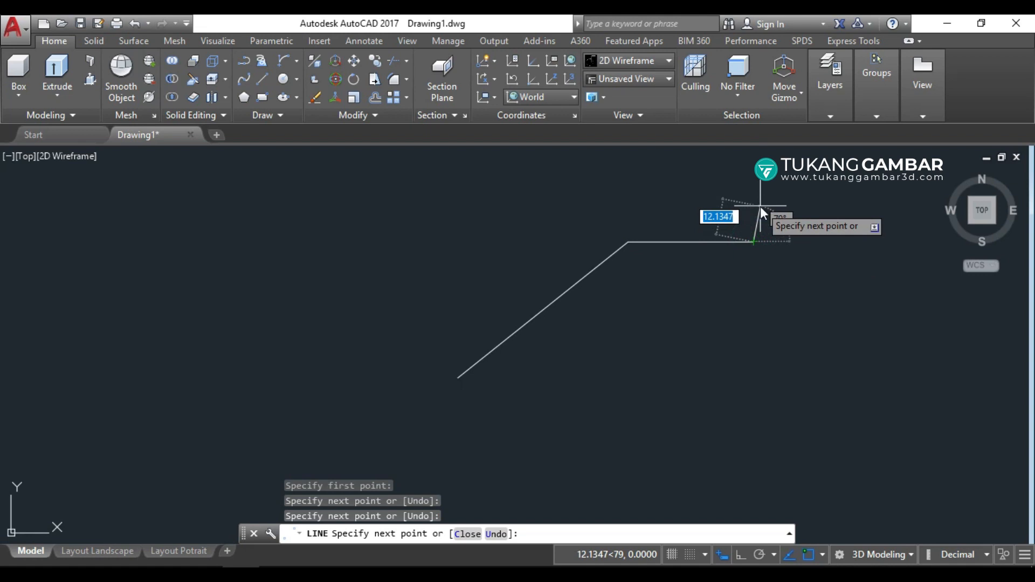
pyautogui.press('Return')
# Step: Erase both line segments and turn off Dynamic Input
pyautogui.click(730, 215)
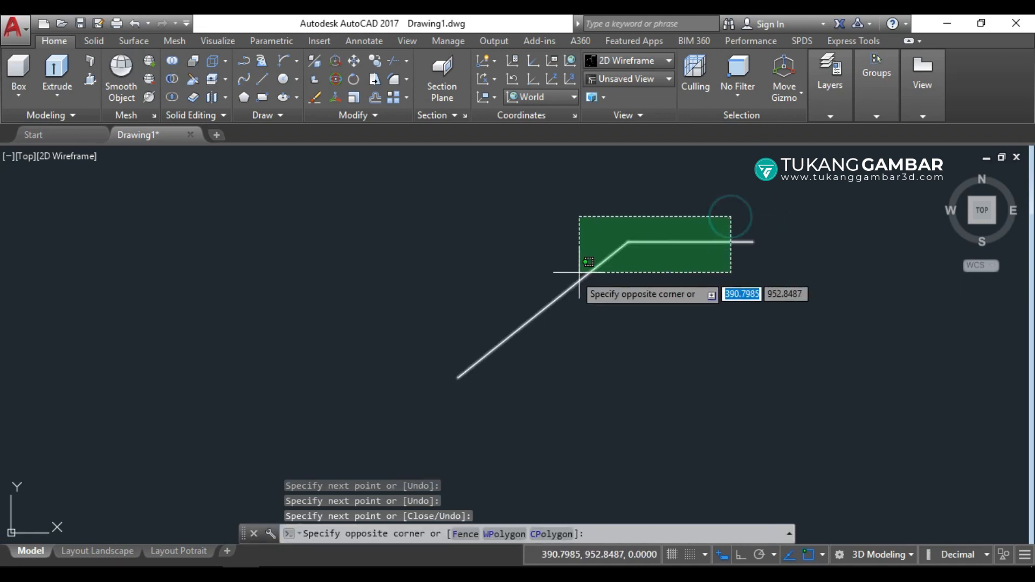
pyautogui.click(560, 280)
pyautogui.write('e')
pyautogui.press('Return')
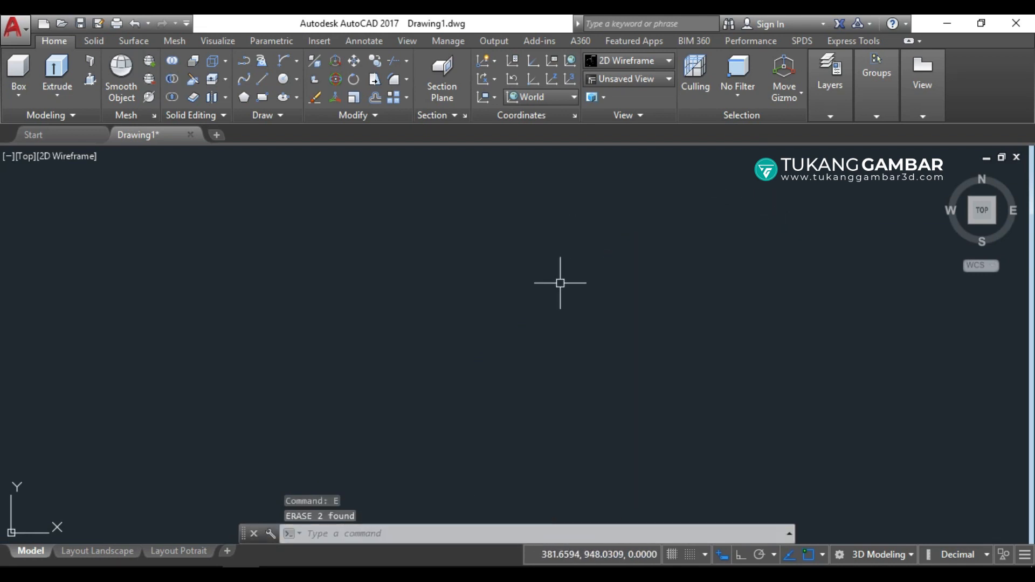
pyautogui.click(721, 556)
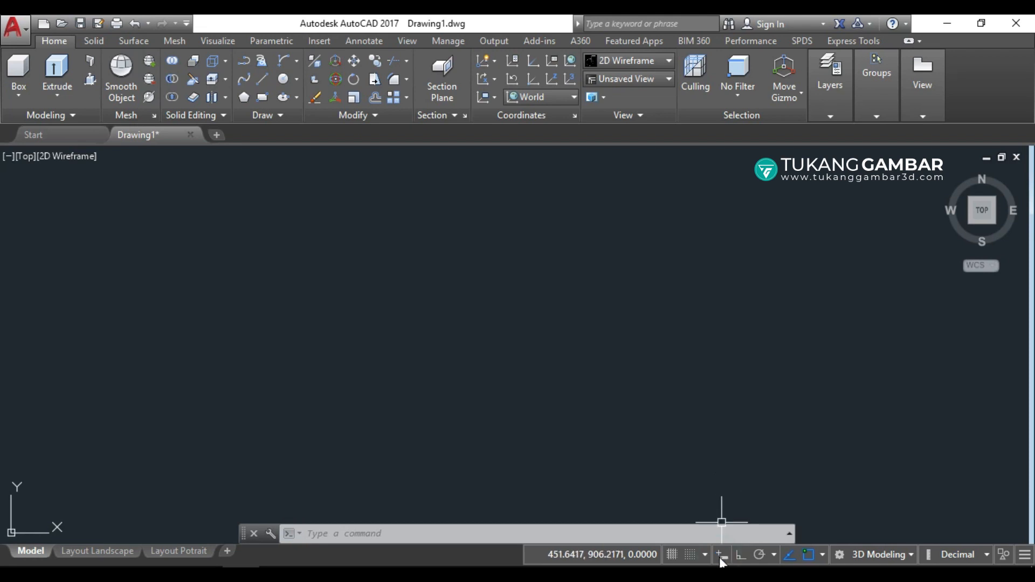
# Step: Turn on the grid display and Snap mode
pyautogui.click(670, 552)
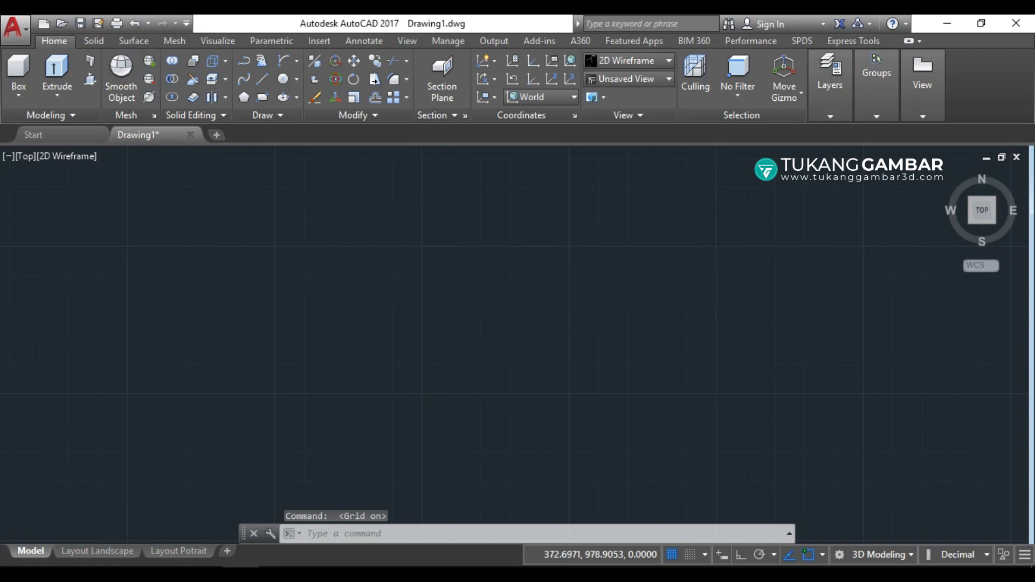
pyautogui.scroll(2, 513, 303)
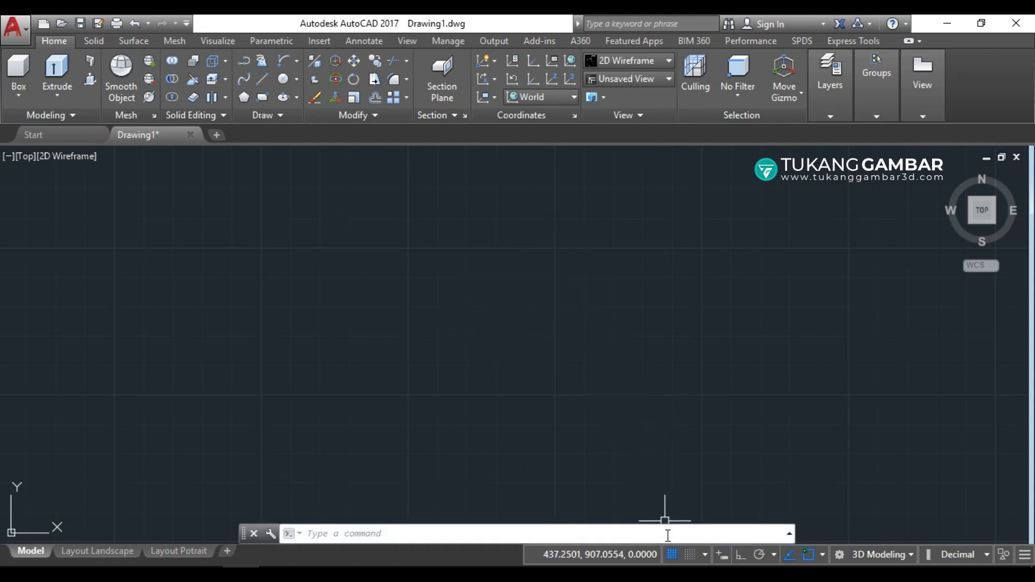
pyautogui.click(690, 554)
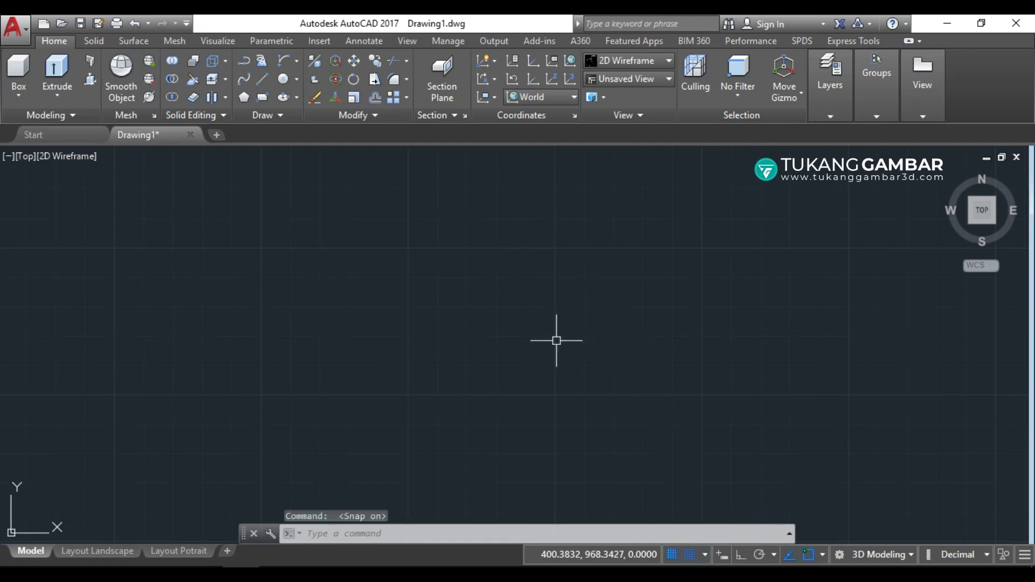
pyautogui.scroll(1, 528, 300)
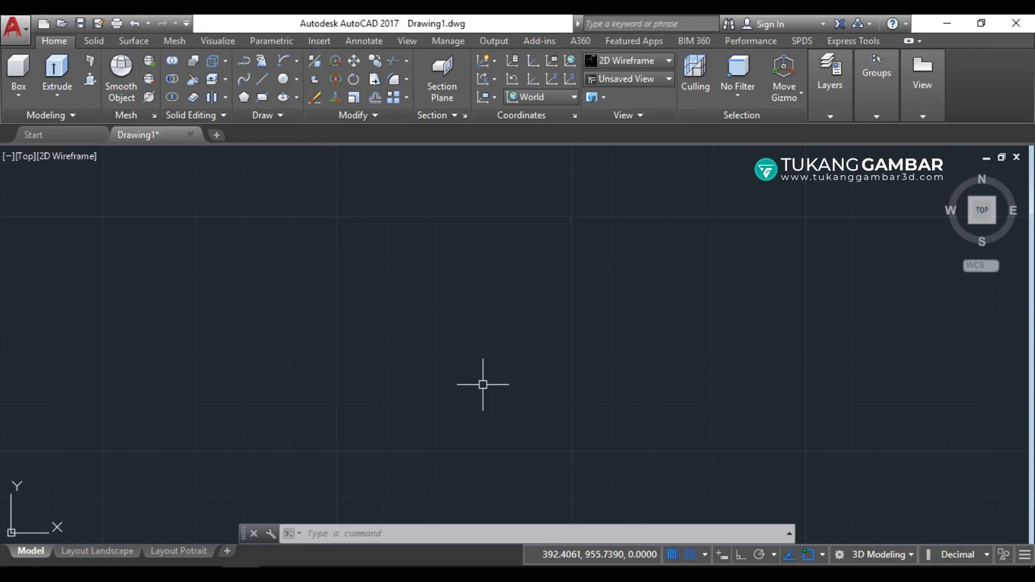
# Step: Start the Circle command to try the cursor snapping to the grid, then turn off the grid display and Snap mode
pyautogui.click(283, 81)
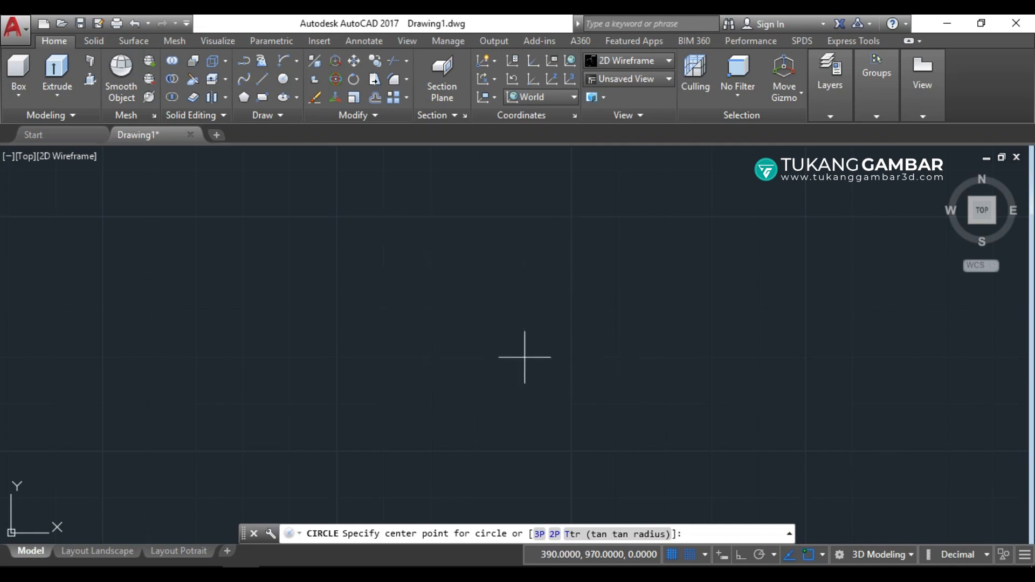
pyautogui.click(672, 554)
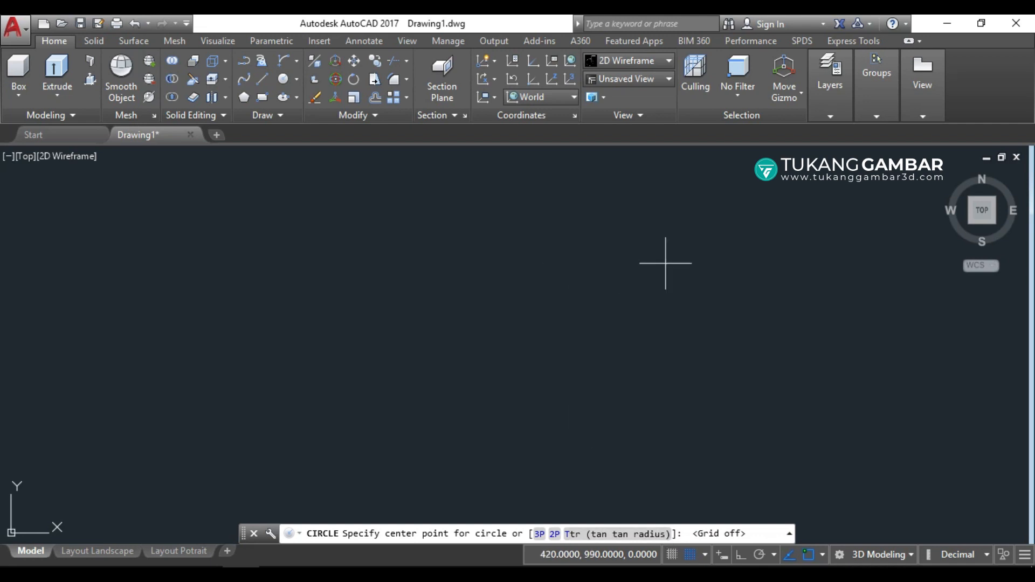
pyautogui.click(690, 555)
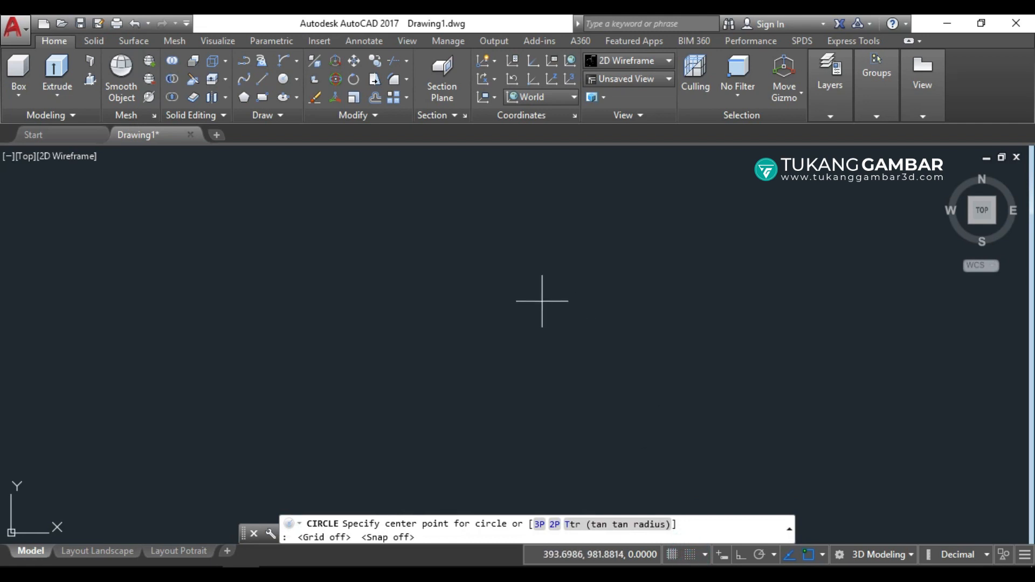
# Step: Review the snap spacing, grid spacing and major line interval in the drafting settings, and close them without changes
pyautogui.click(704, 556)
pyautogui.click(709, 534)
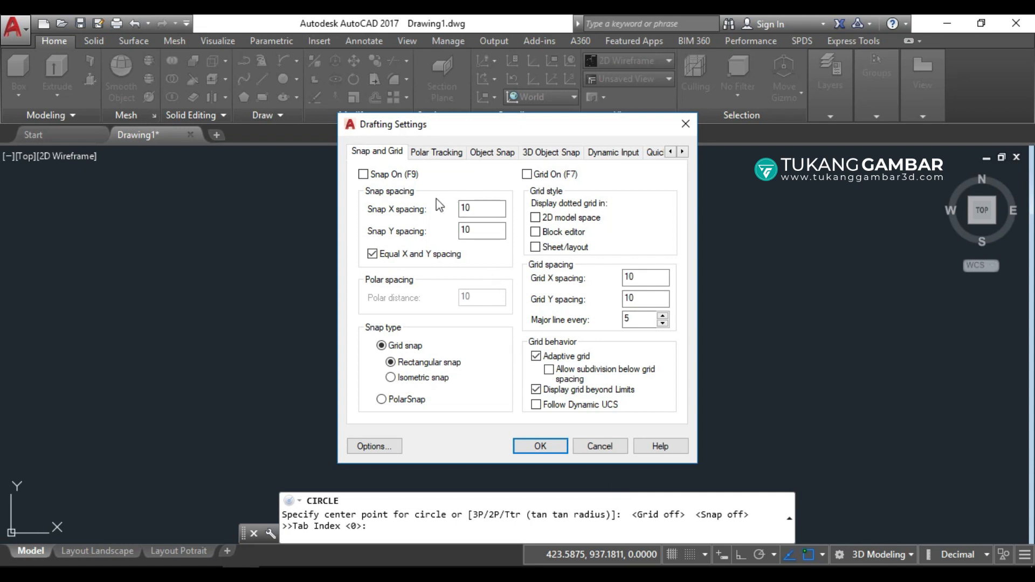
pyautogui.click(476, 209)
pyautogui.click(470, 231)
pyautogui.click(641, 279)
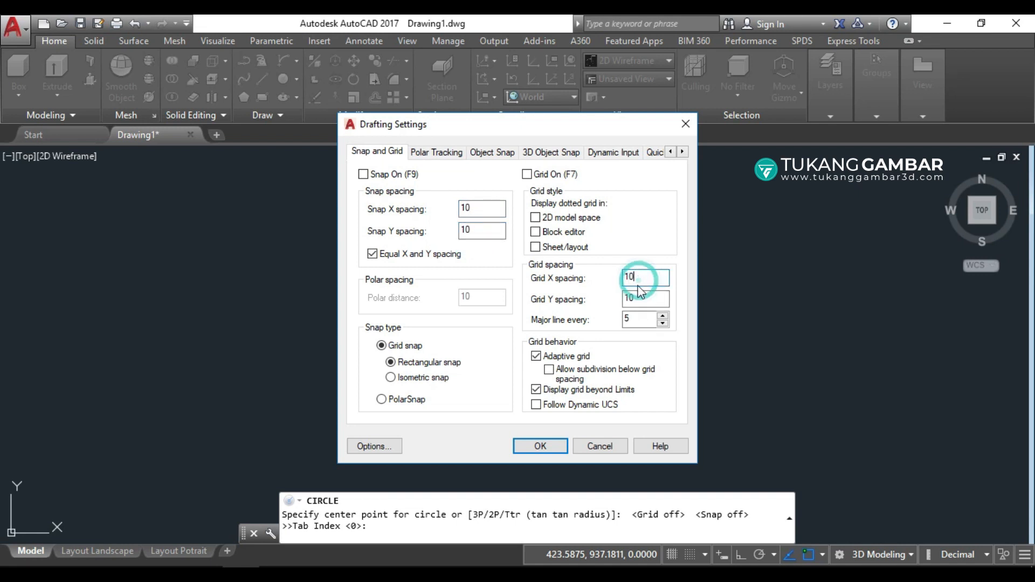
pyautogui.click(641, 299)
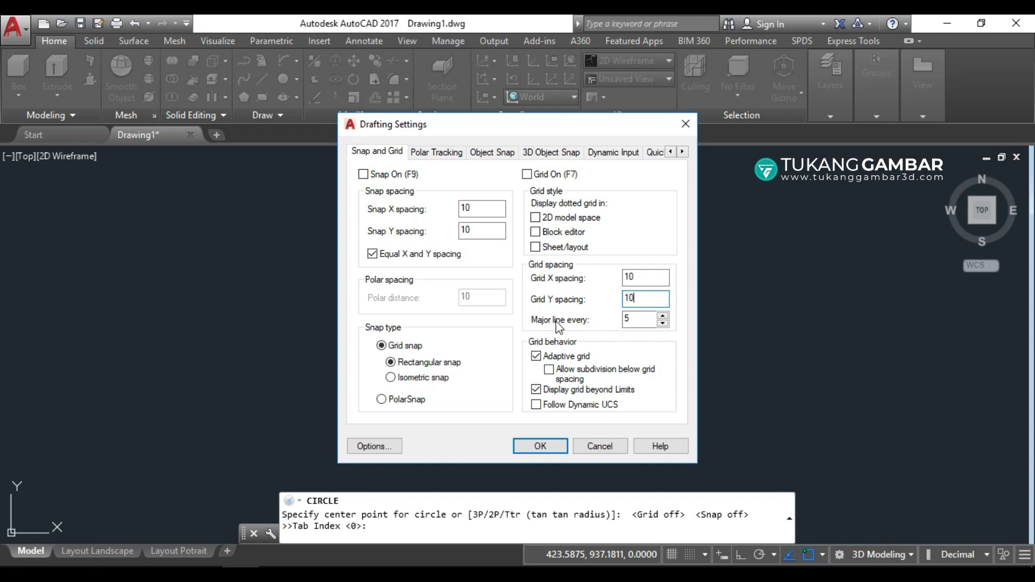
pyautogui.click(636, 319)
pyautogui.click(686, 125)
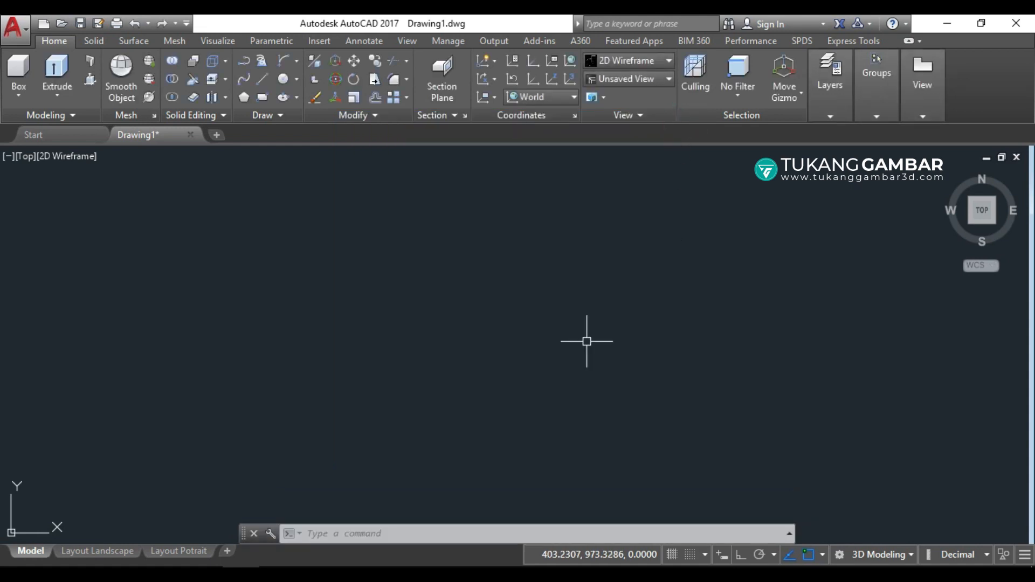